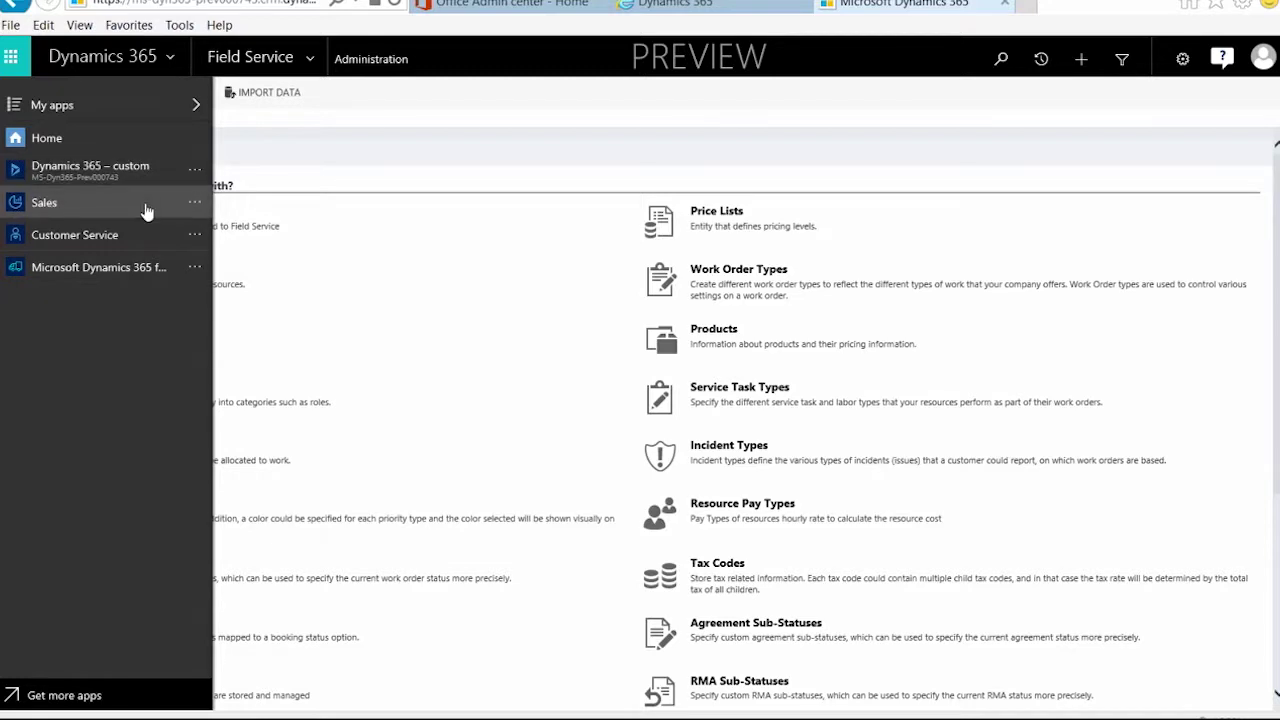
Open the Field Service Settings record from the Field Service administration area of the Microsoft Dynamics 365 app.
click(155, 268)
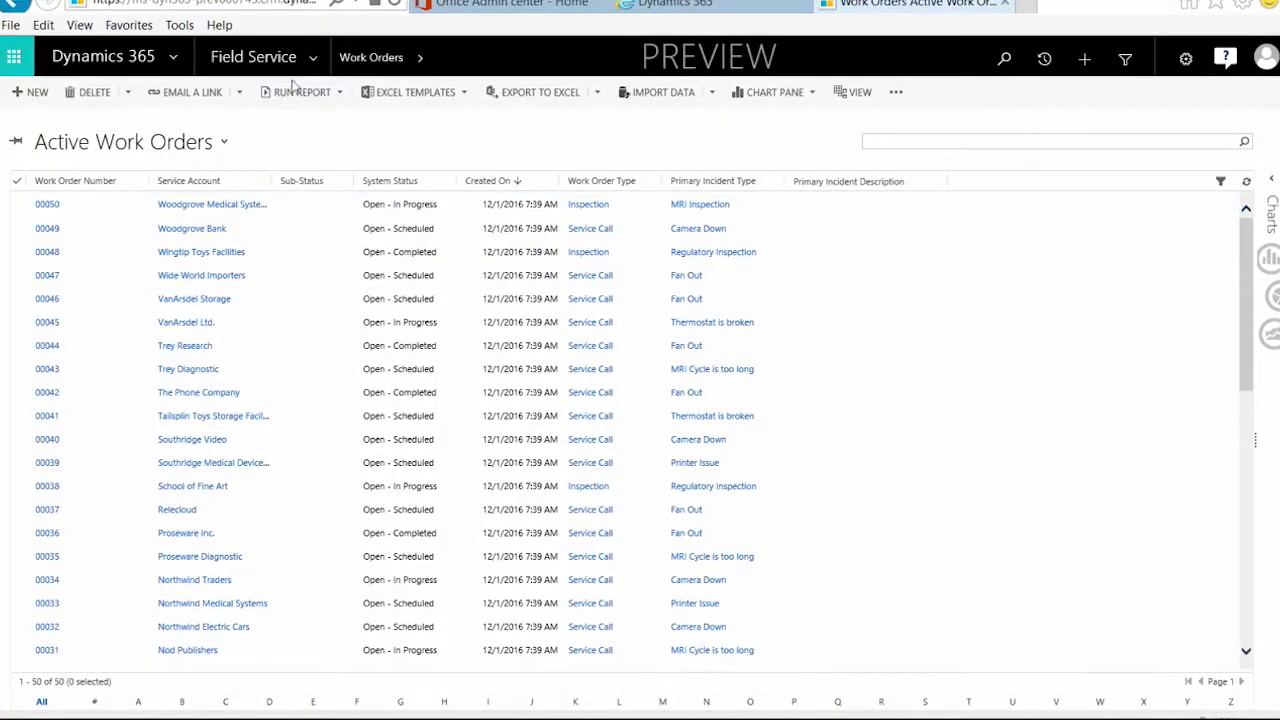
click(313, 58)
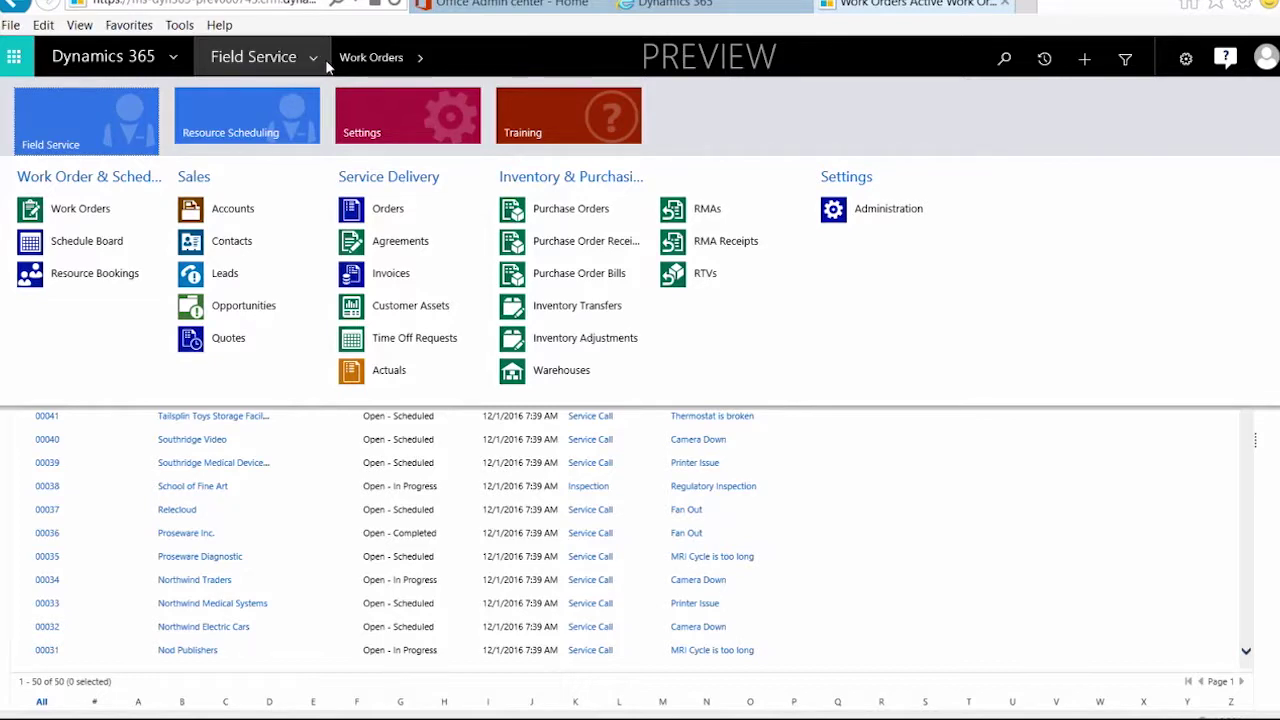
click(887, 222)
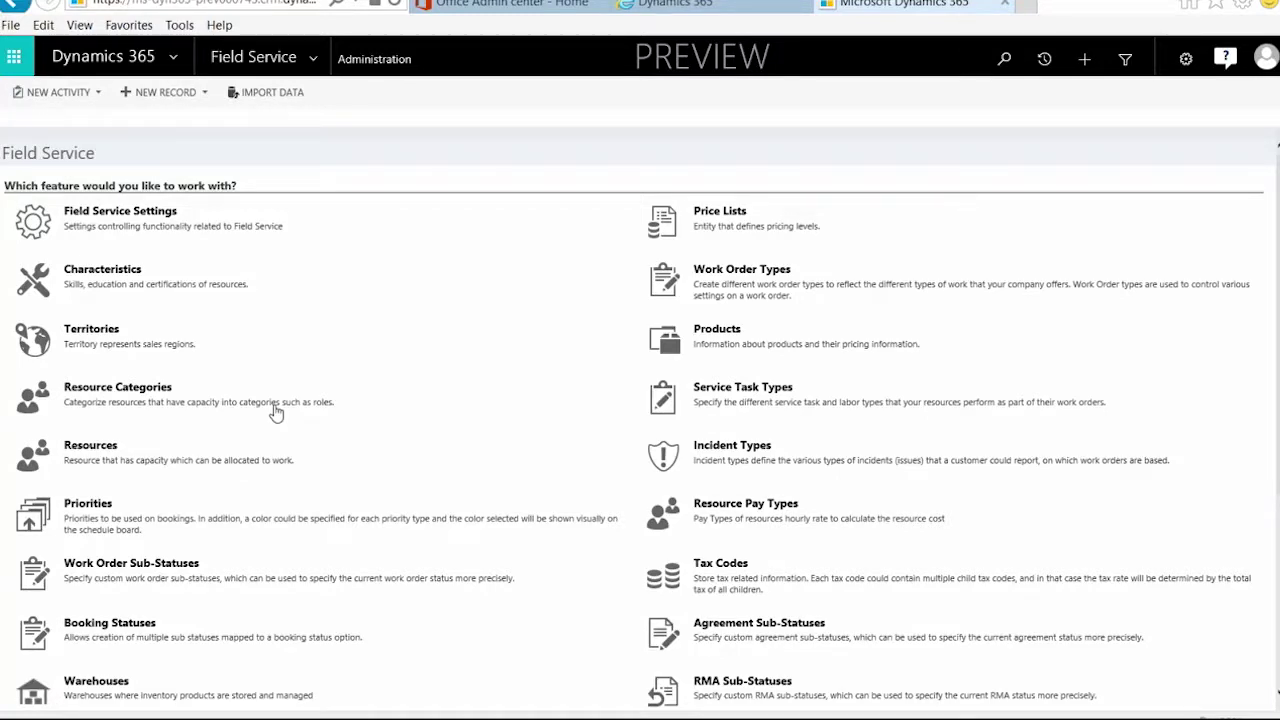
click(170, 219)
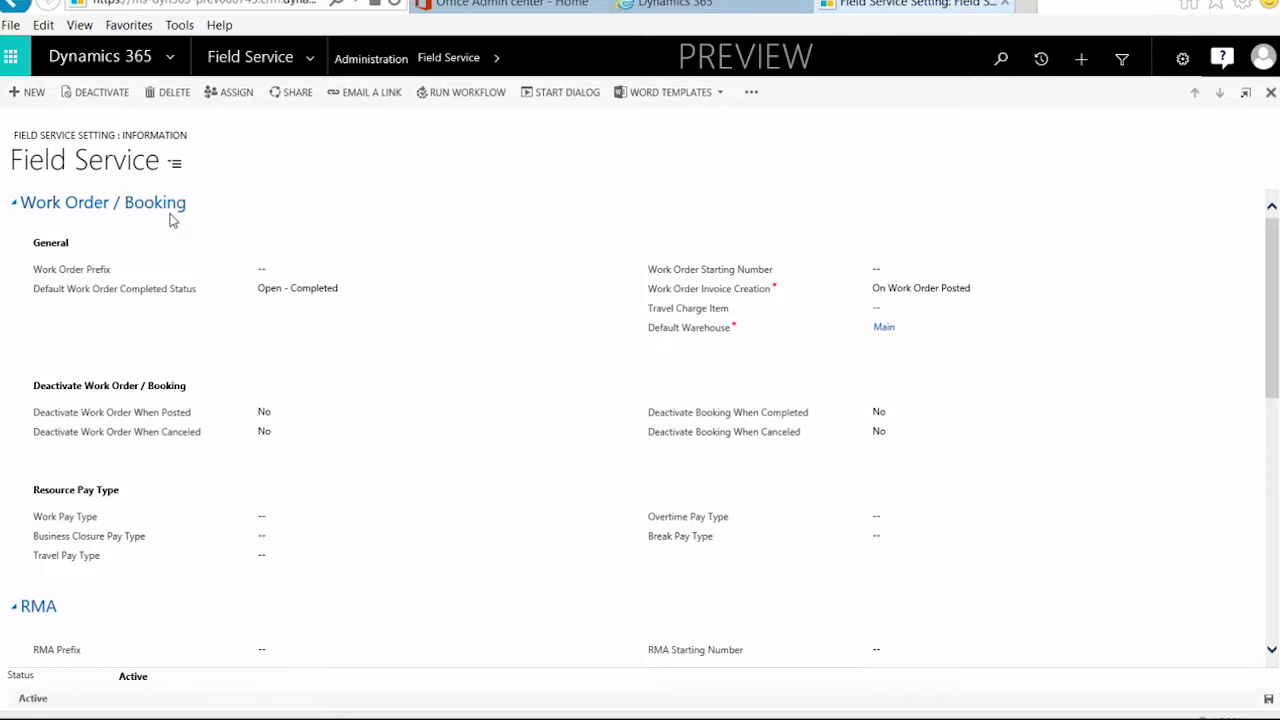
Set the Work Order Starting Number to 2500 and choose Open - Completed as the Default Work Order Completed Status.
click(909, 267)
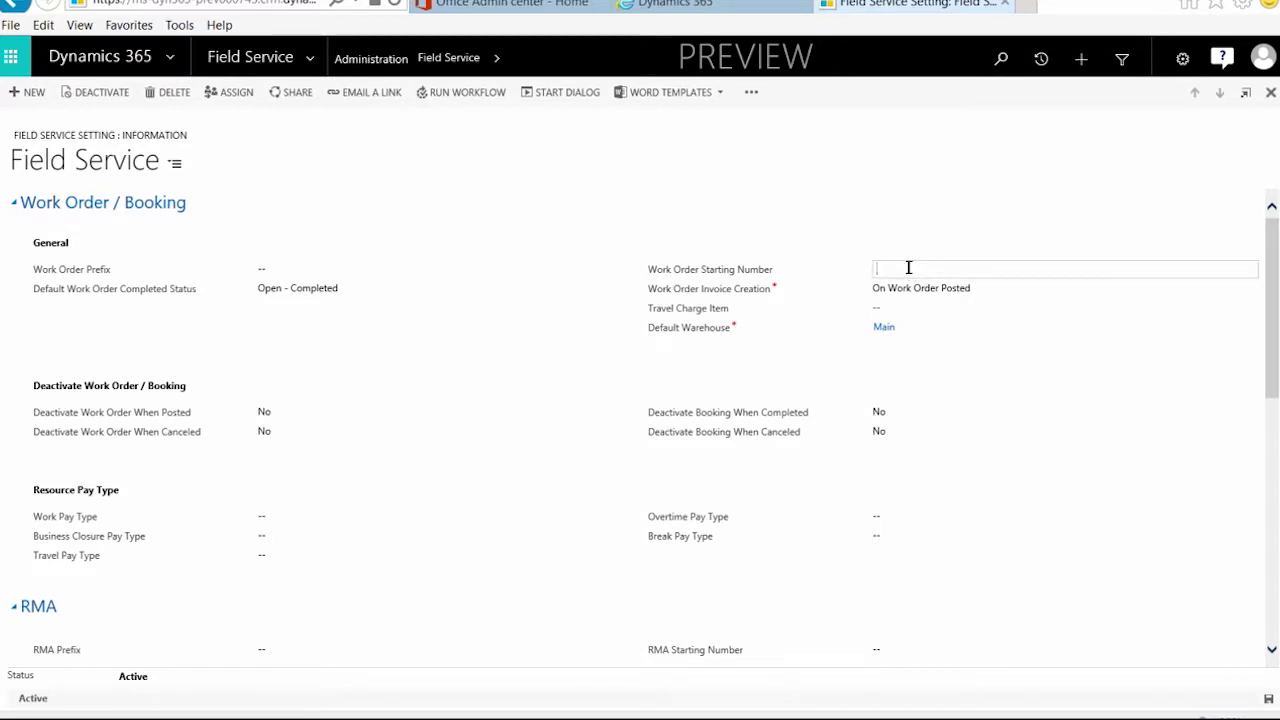
text(2500)
key(Tab)
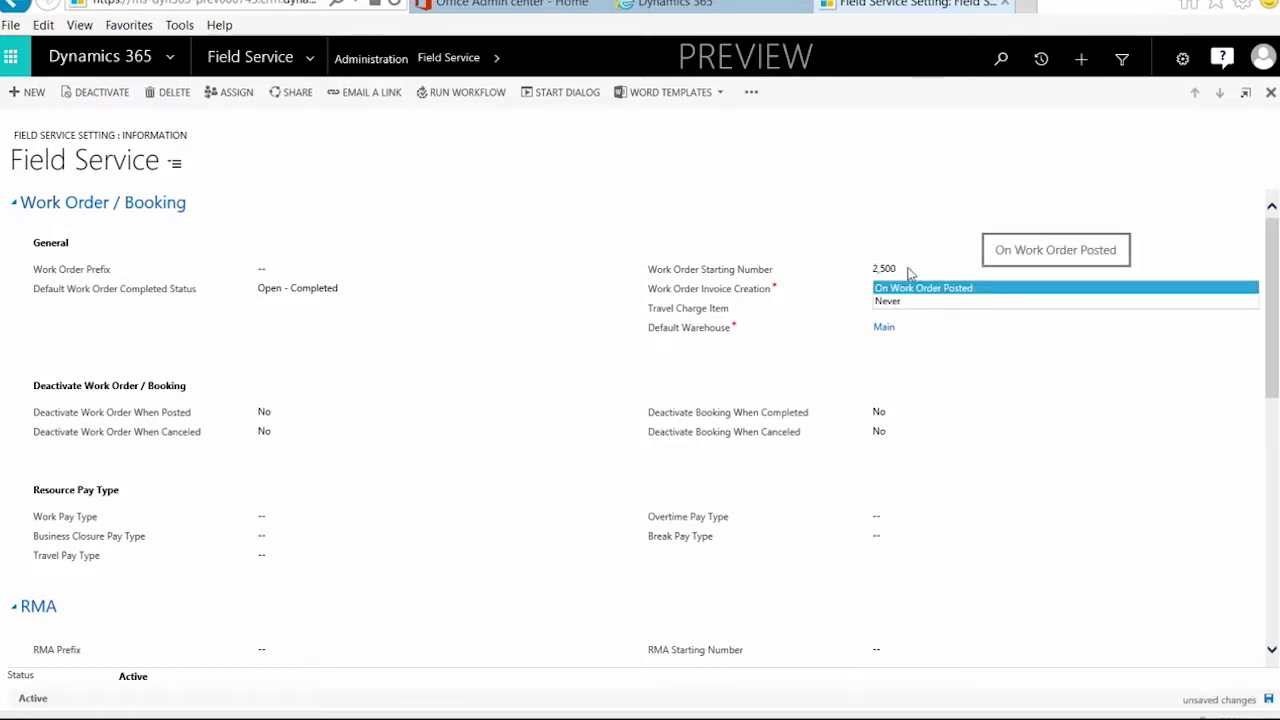
click(396, 294)
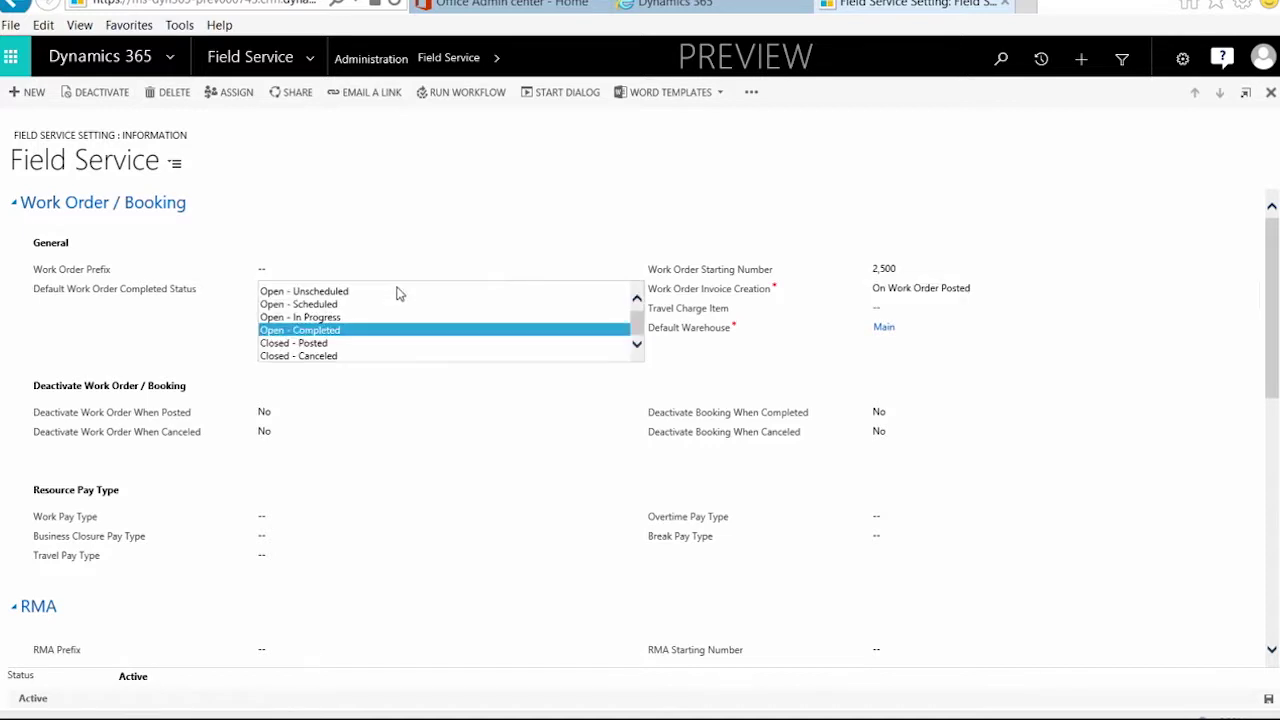
click(368, 334)
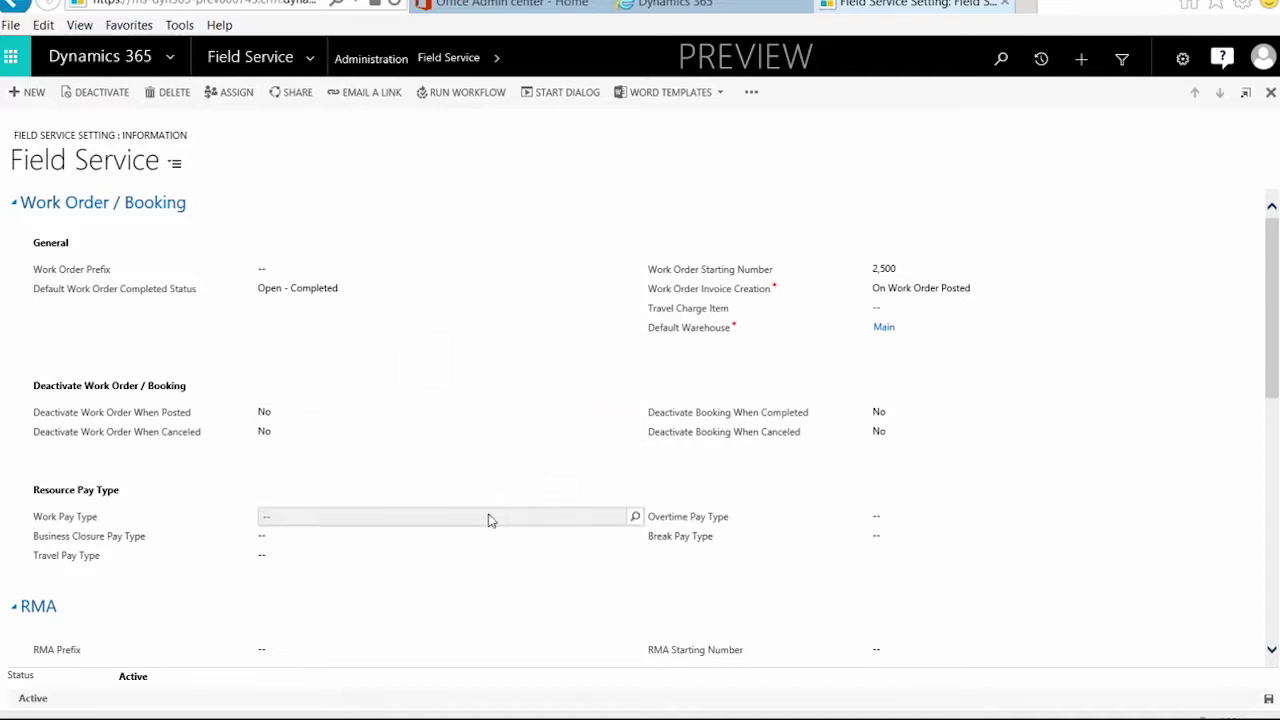
Review the remaining Field Service settings, covering resource pay types, RMA, RTV, agreements, purchasing, inventory and other options.
scroll(489, 518, down, 1)
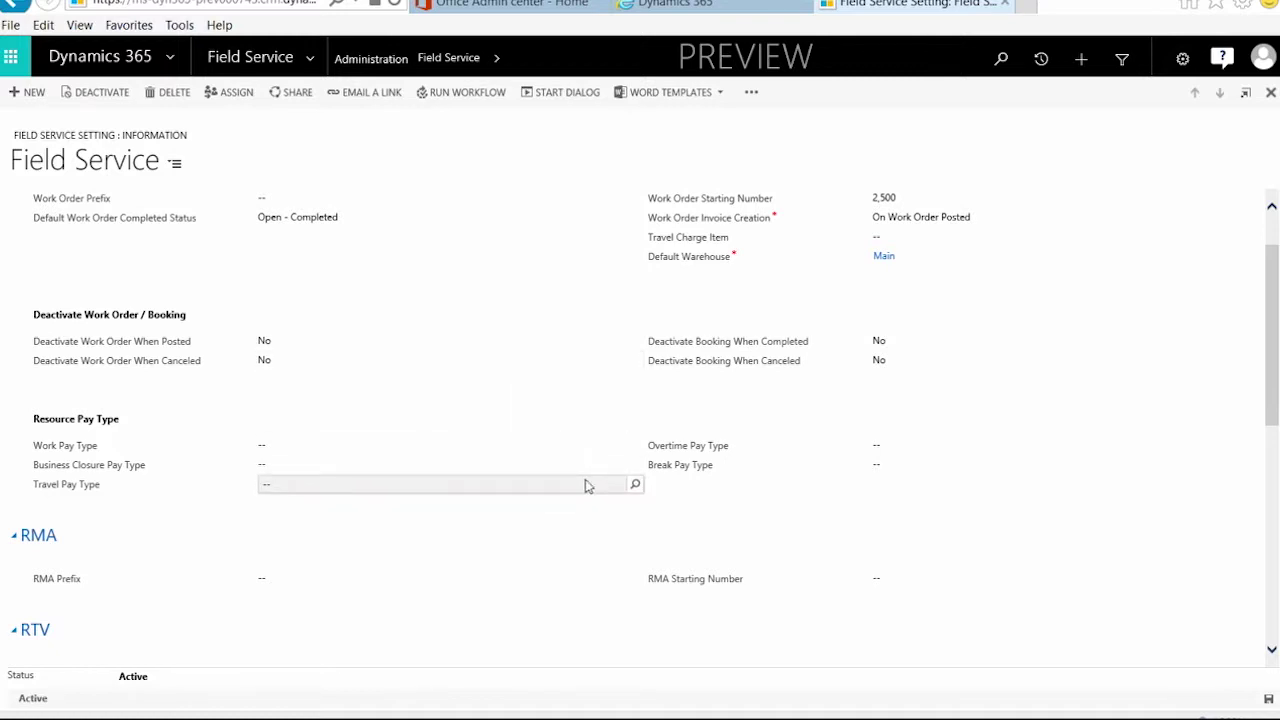
scroll(547, 492, down, 1)
scroll(547, 492, down, 2)
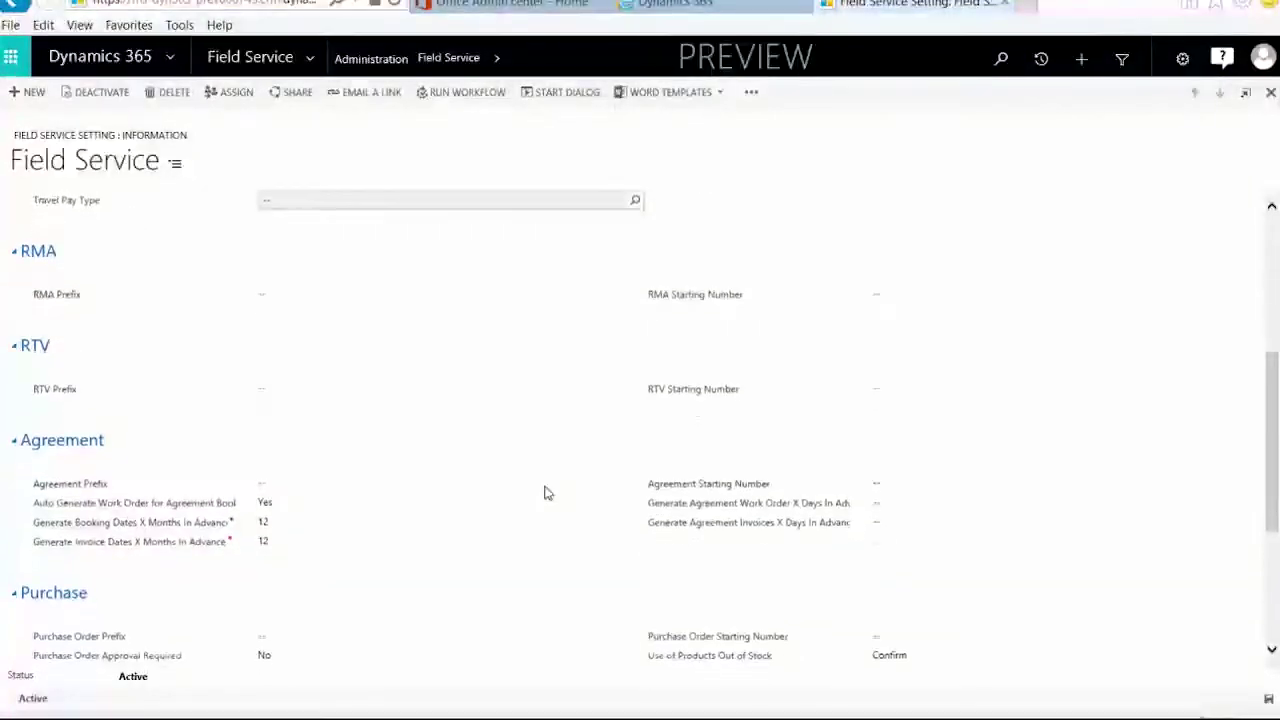
scroll(547, 492, down, 2)
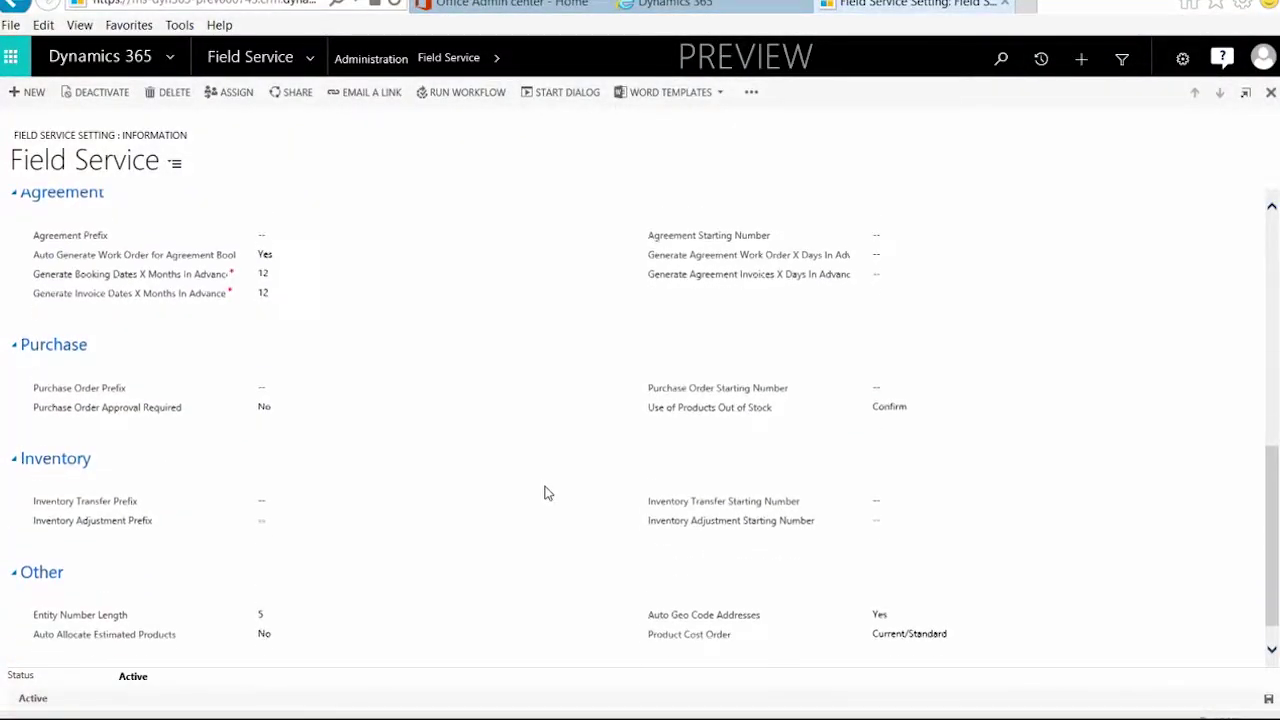
scroll(463, 482, down, 1)
scroll(463, 482, up, 1)
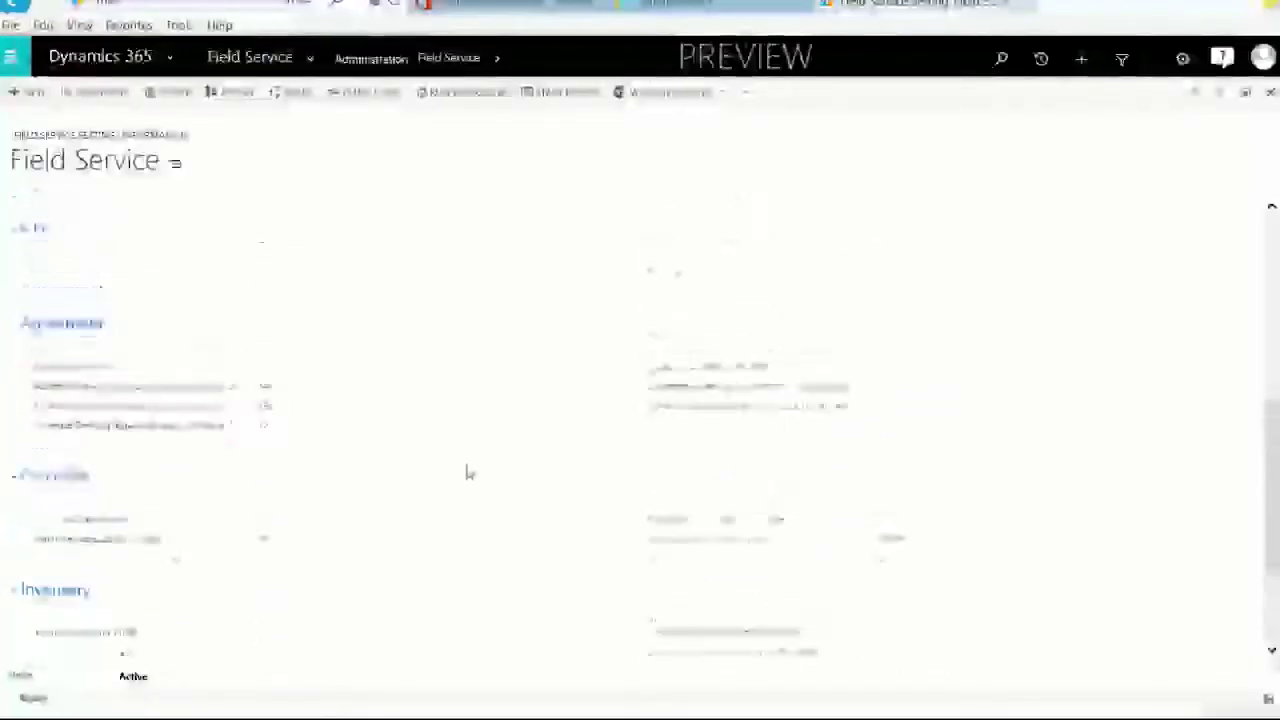
scroll(470, 465, up, 3)
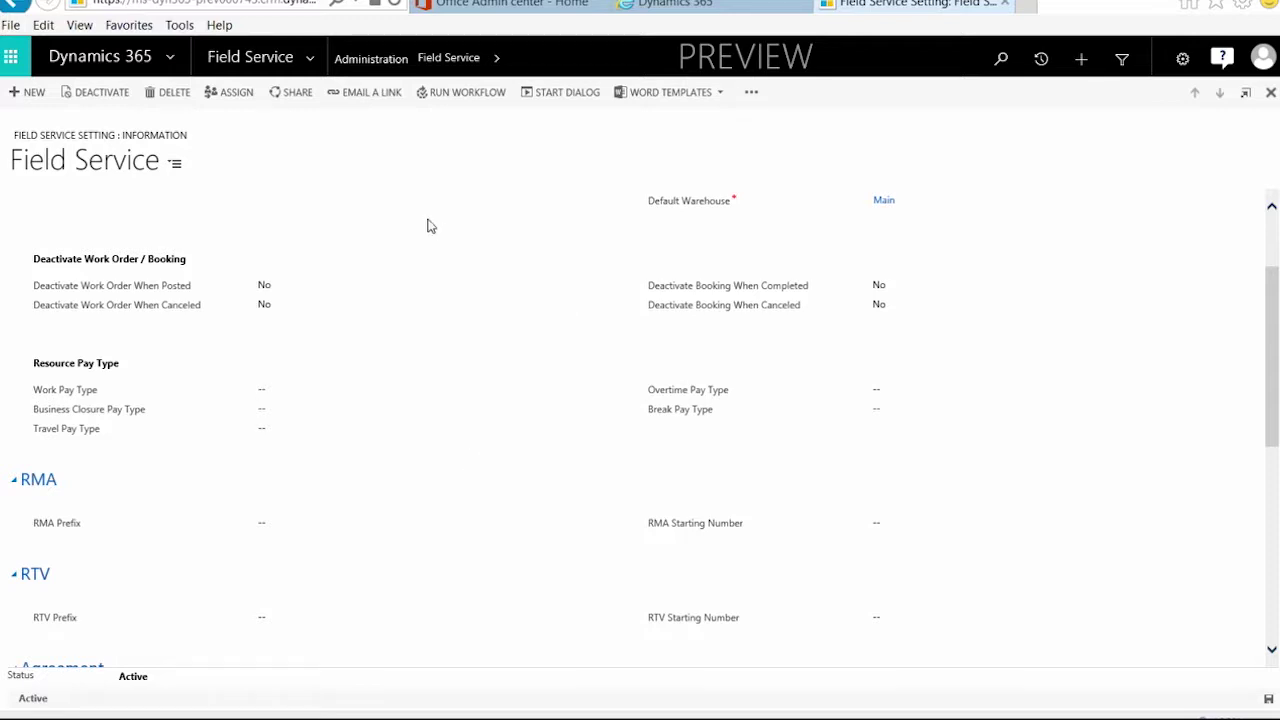
Return to Field Service administration and open the list of all territories.
click(390, 66)
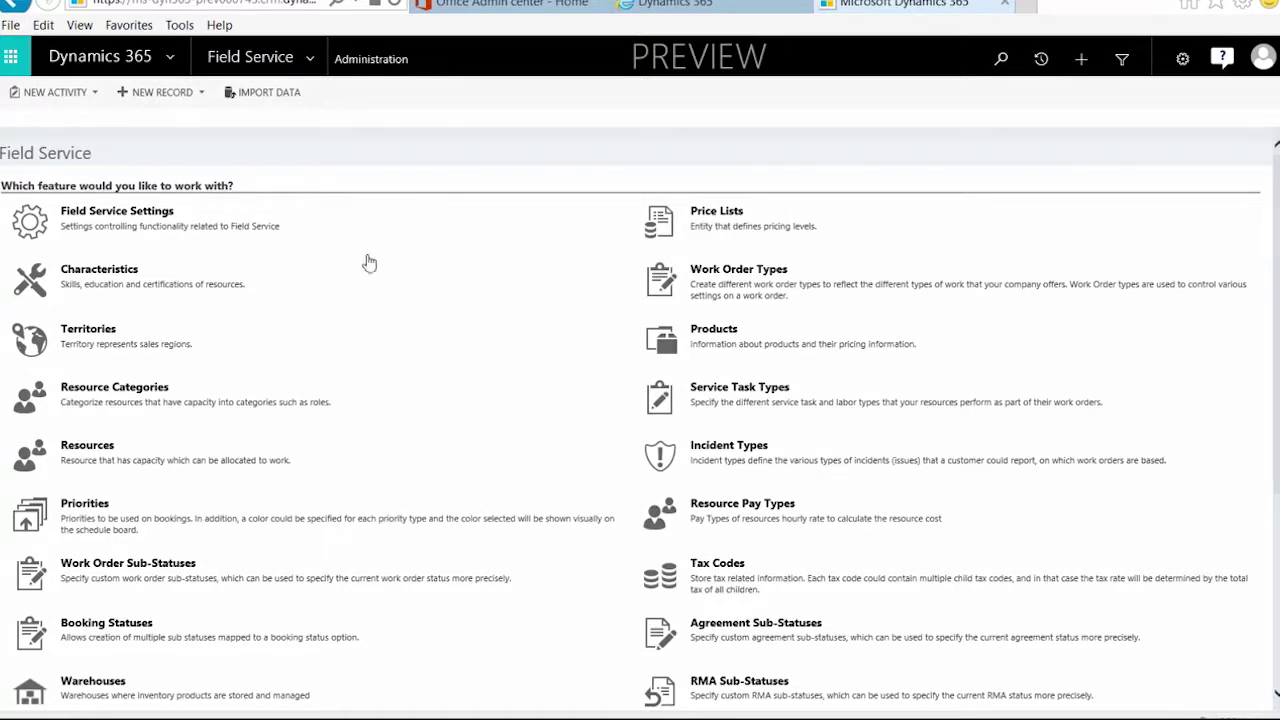
click(90, 329)
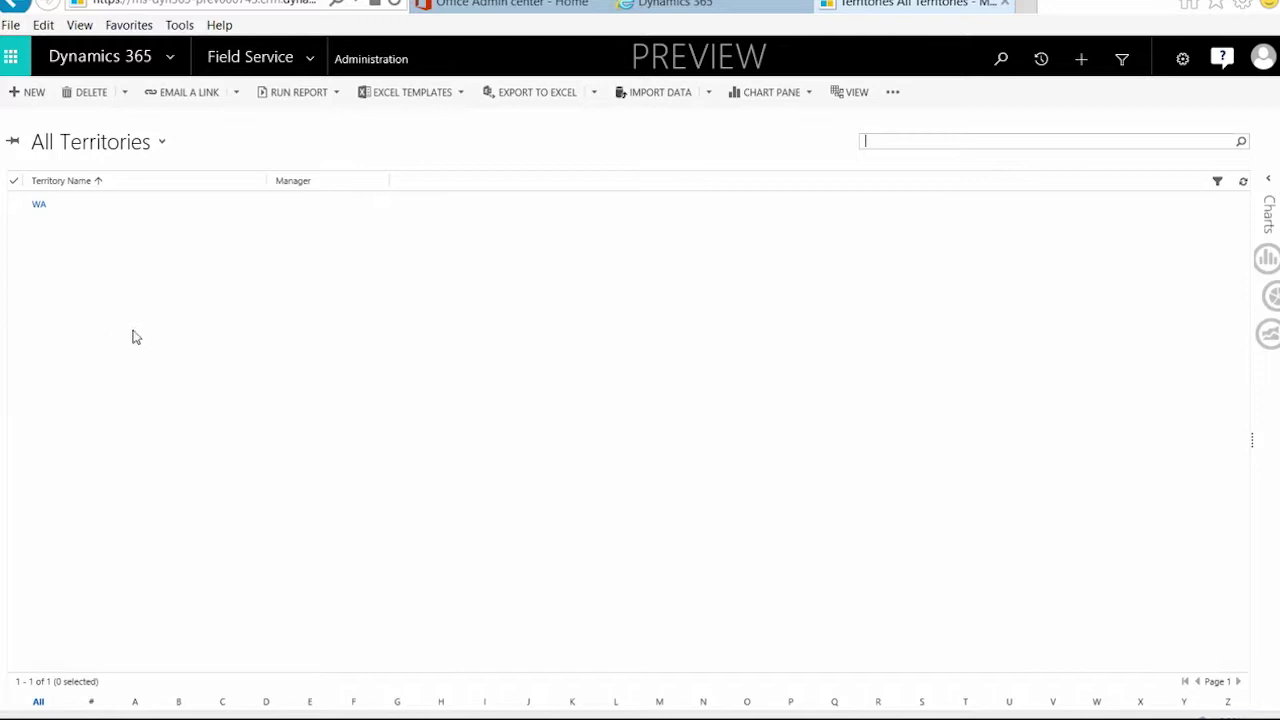
drag(114, 209, 114, 211)
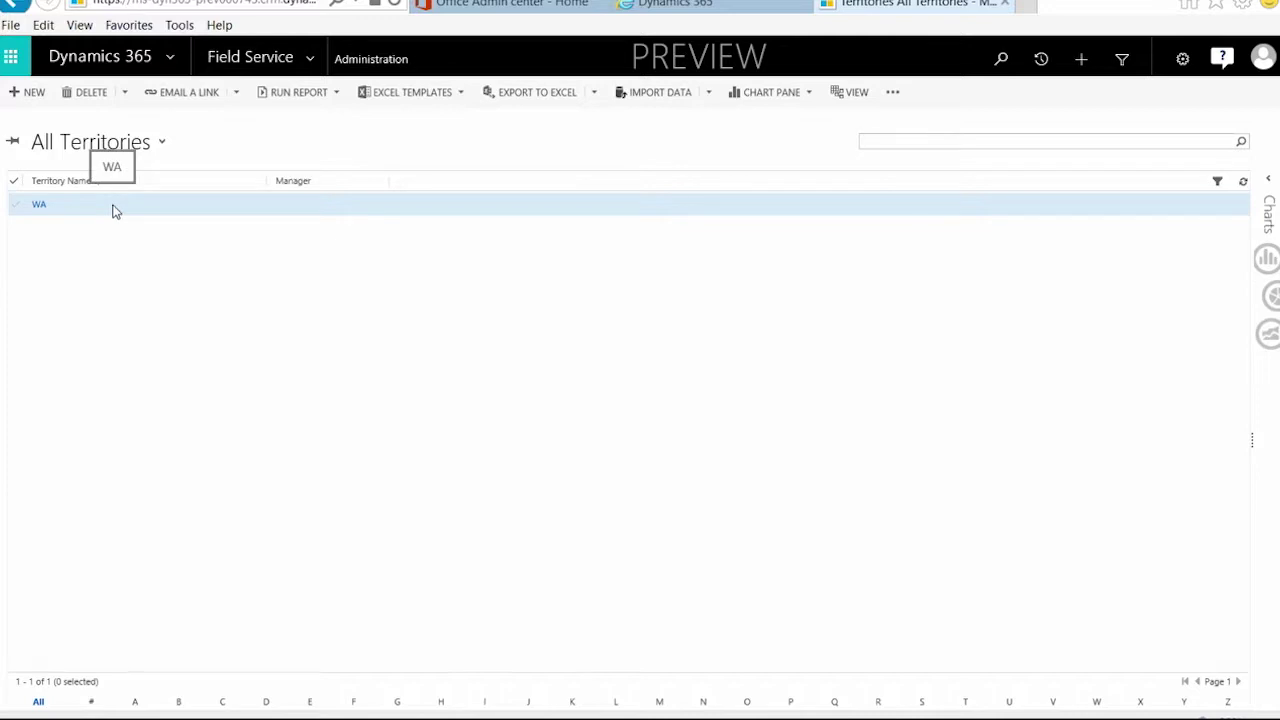
Create a territory named TX, assign a user as its manager, and save and close it.
click(40, 97)
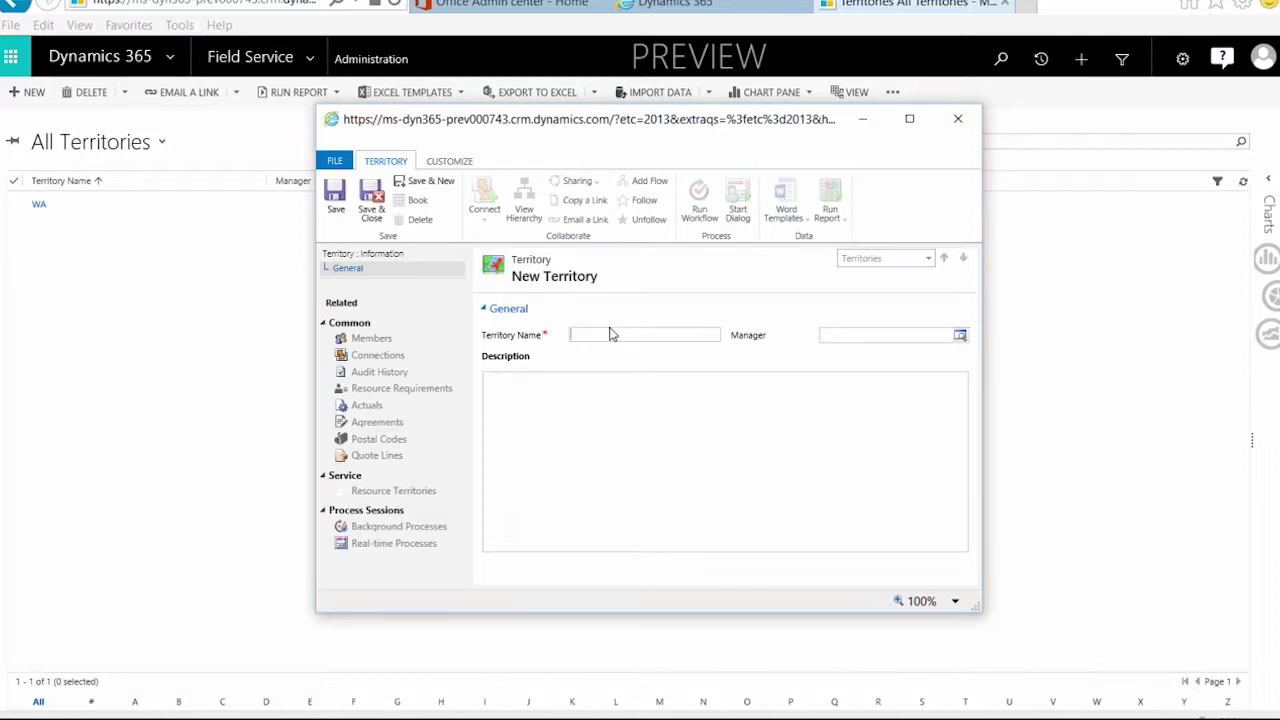
text(TX)
key(Tab)
click(959, 341)
click(838, 374)
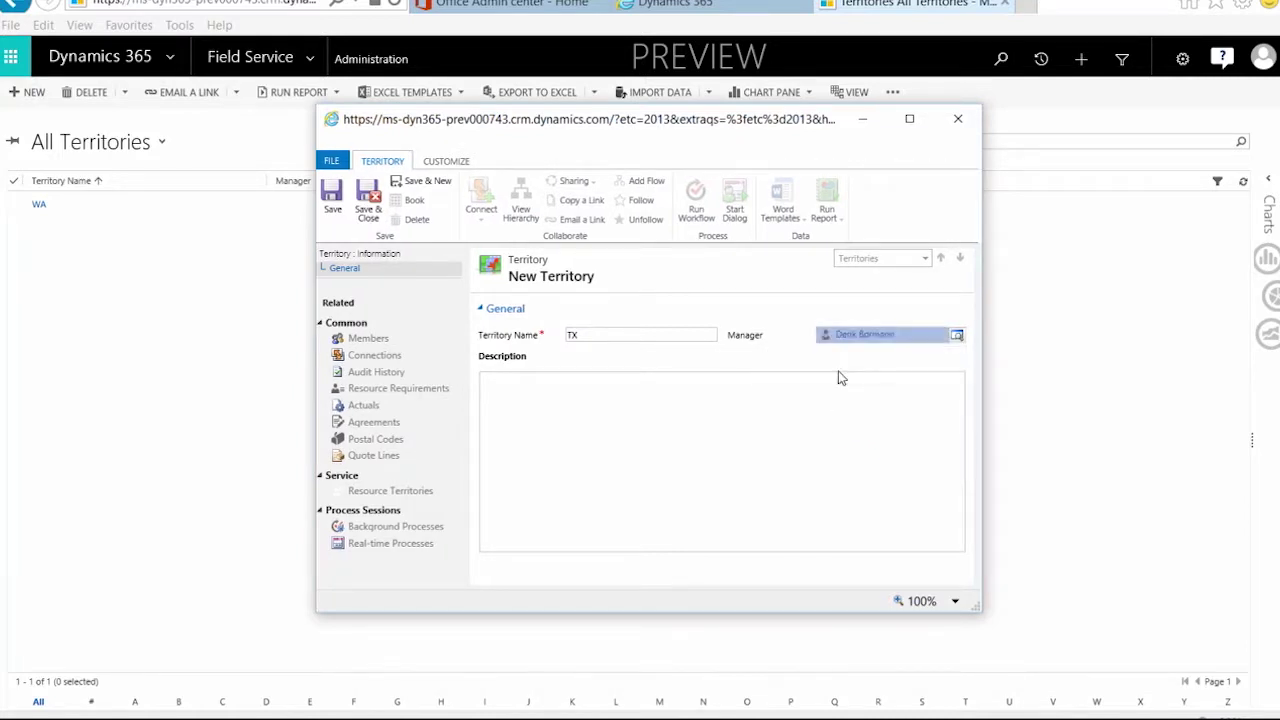
click(370, 203)
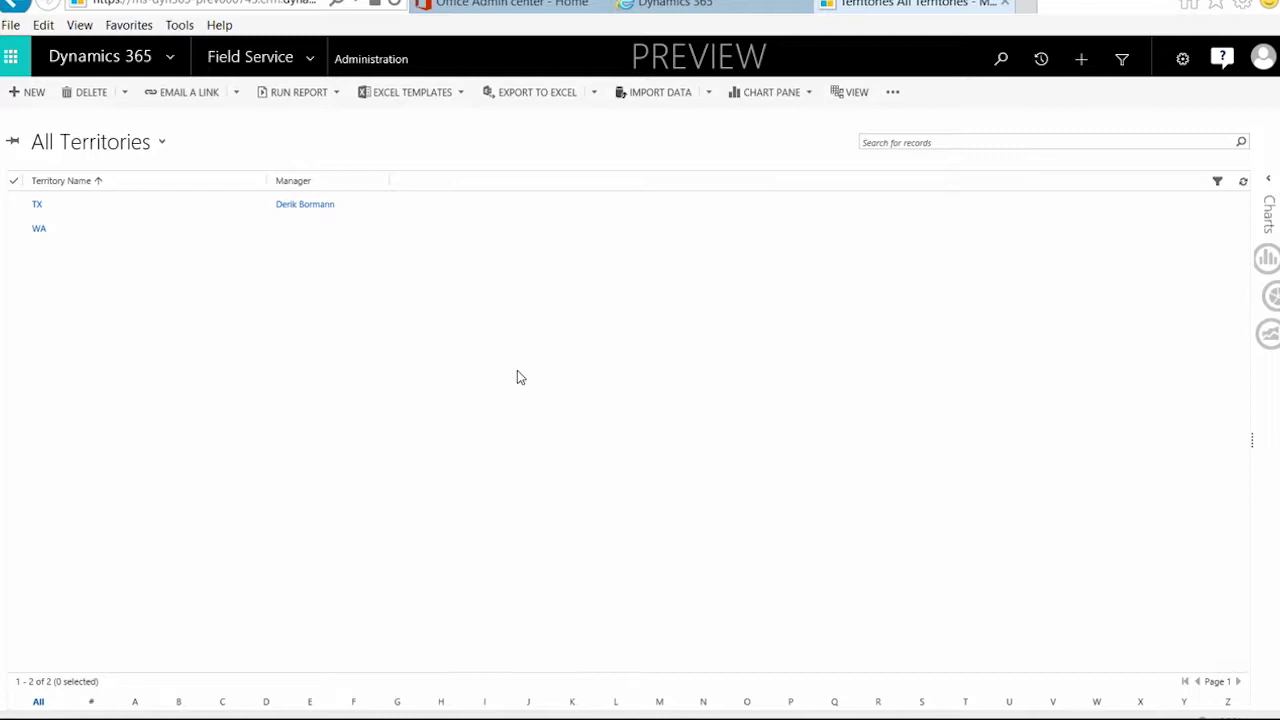
Look over the administration features, view the active characteristics list, and return to the administration page.
click(378, 62)
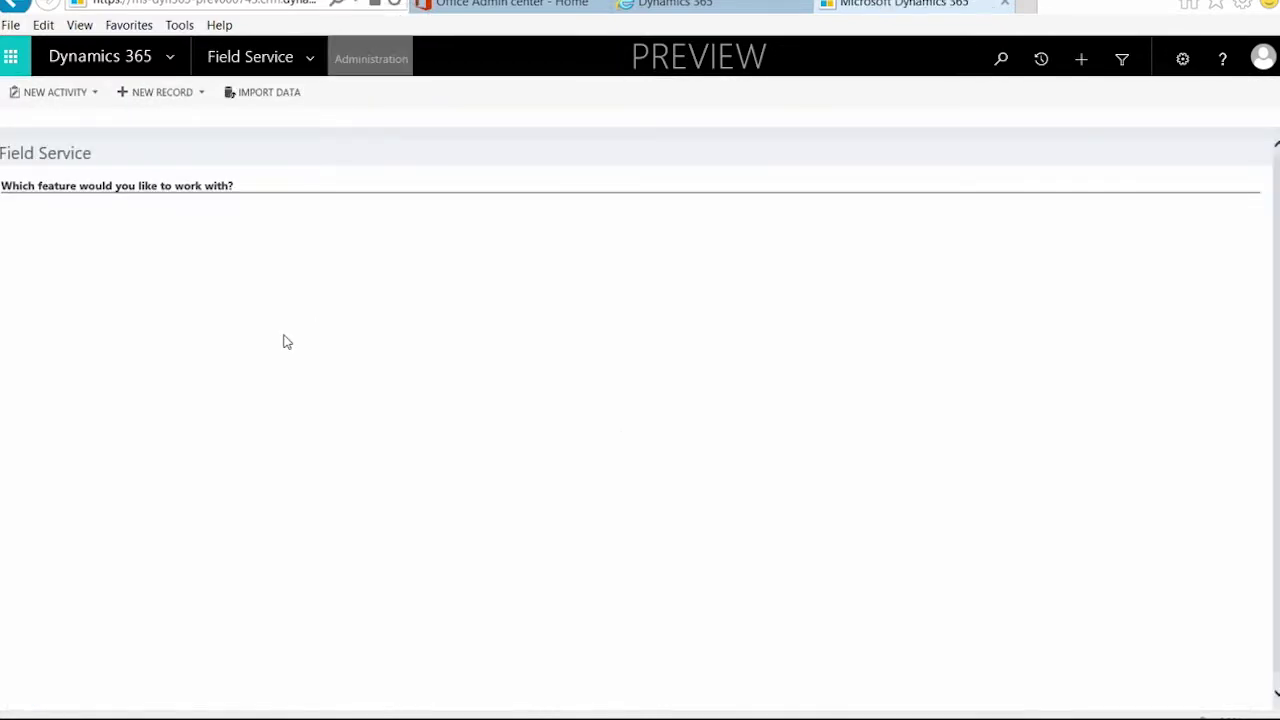
scroll(300, 409, down, 3)
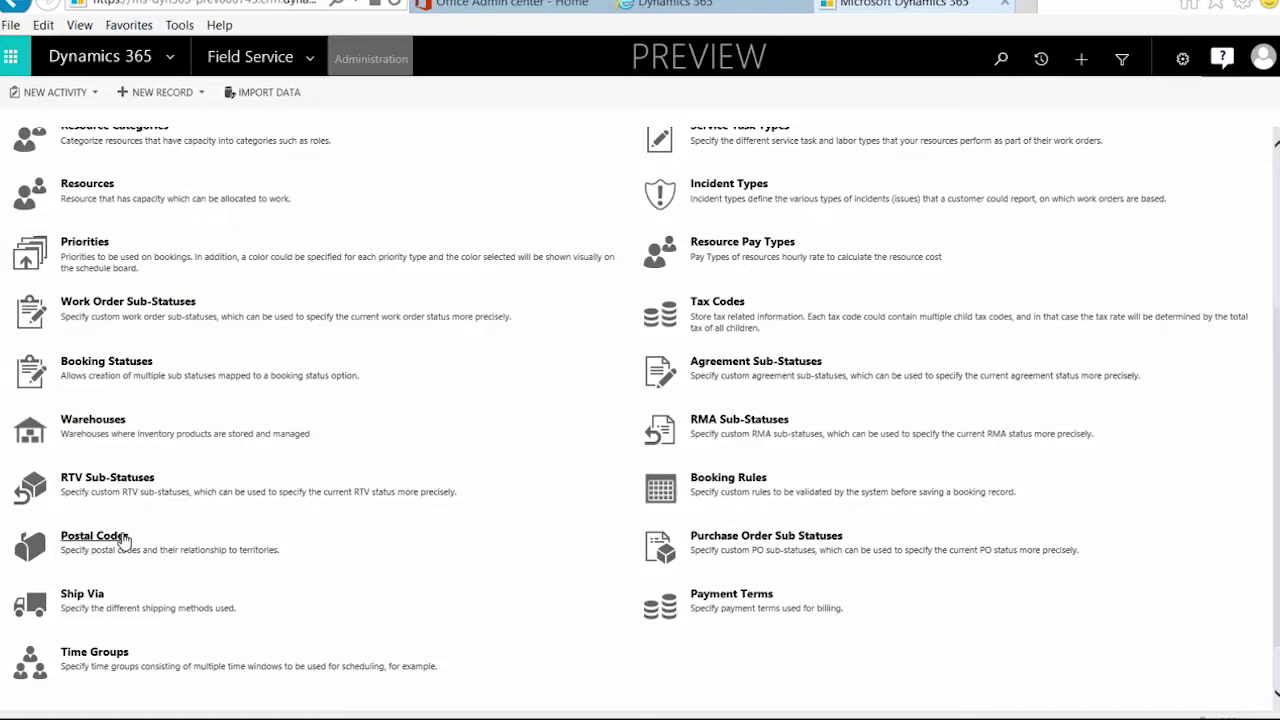
scroll(124, 541, up, 3)
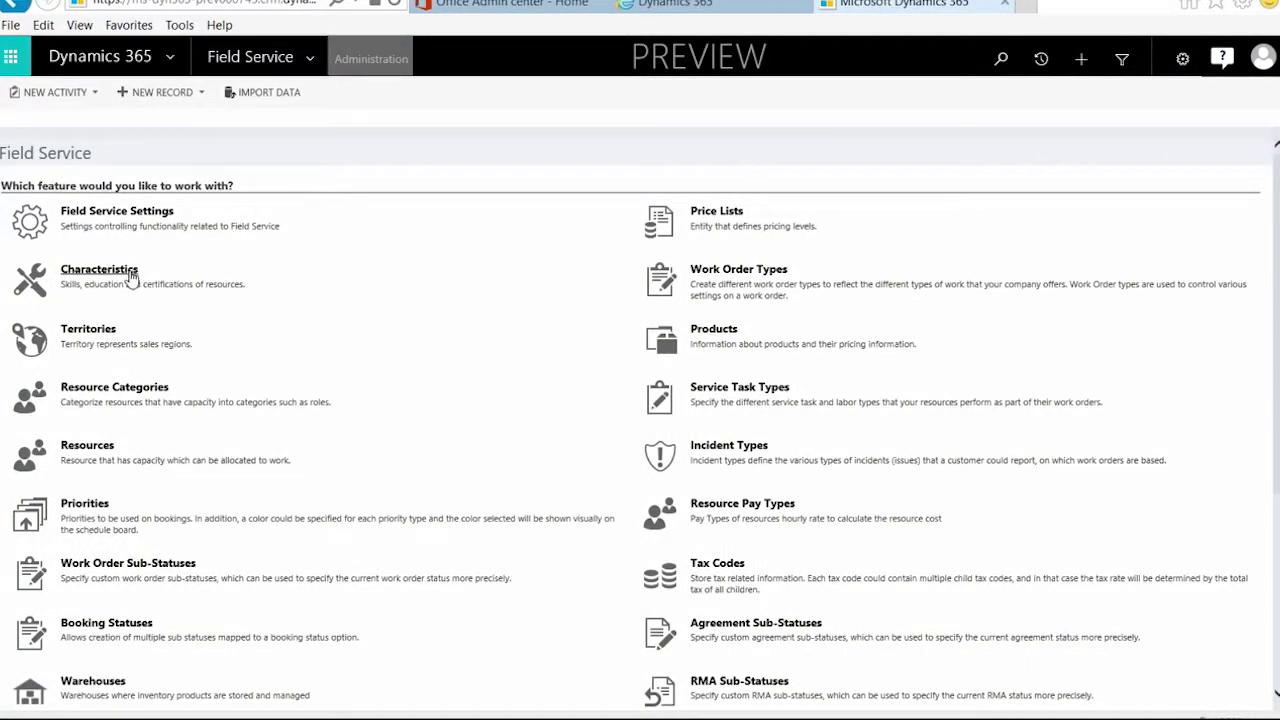
click(131, 276)
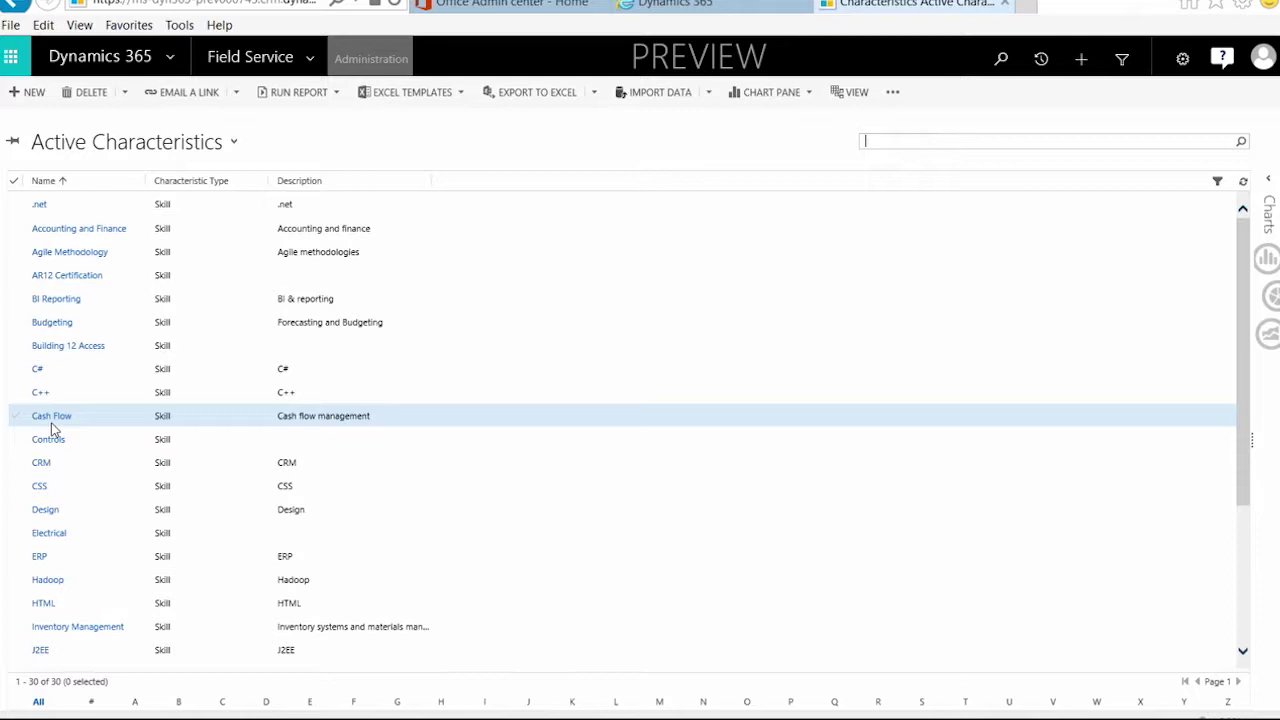
click(375, 64)
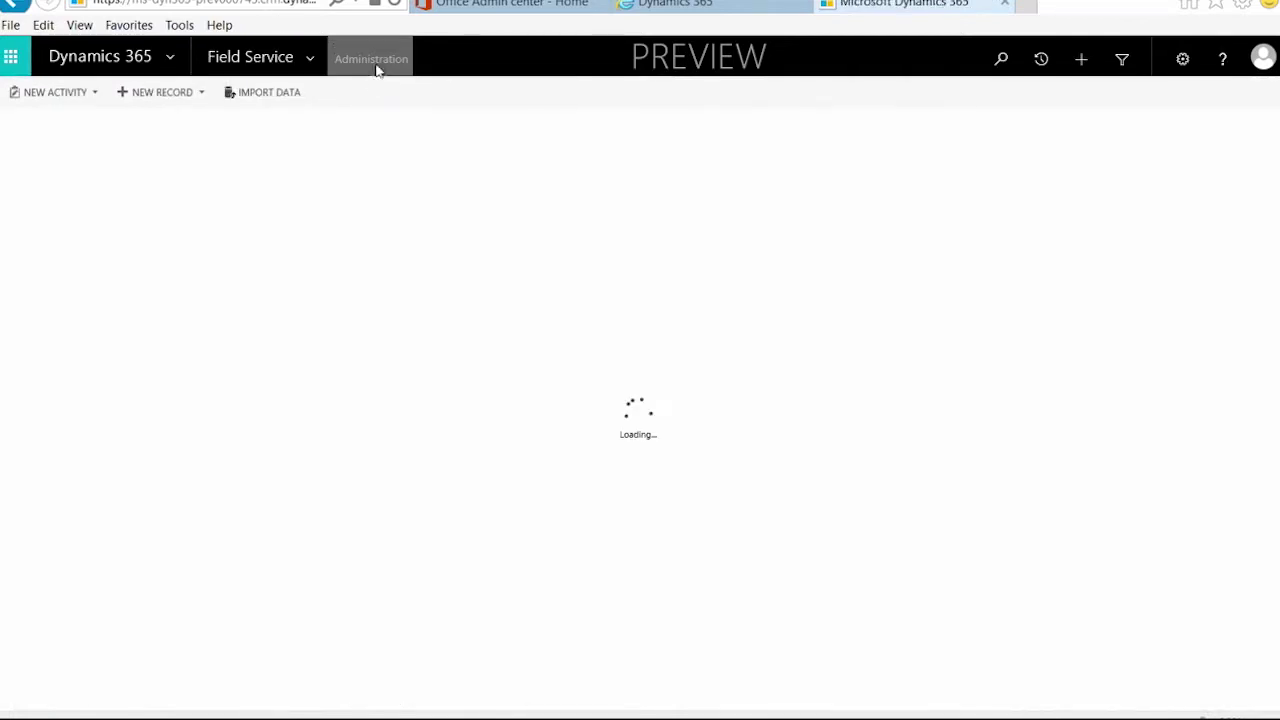
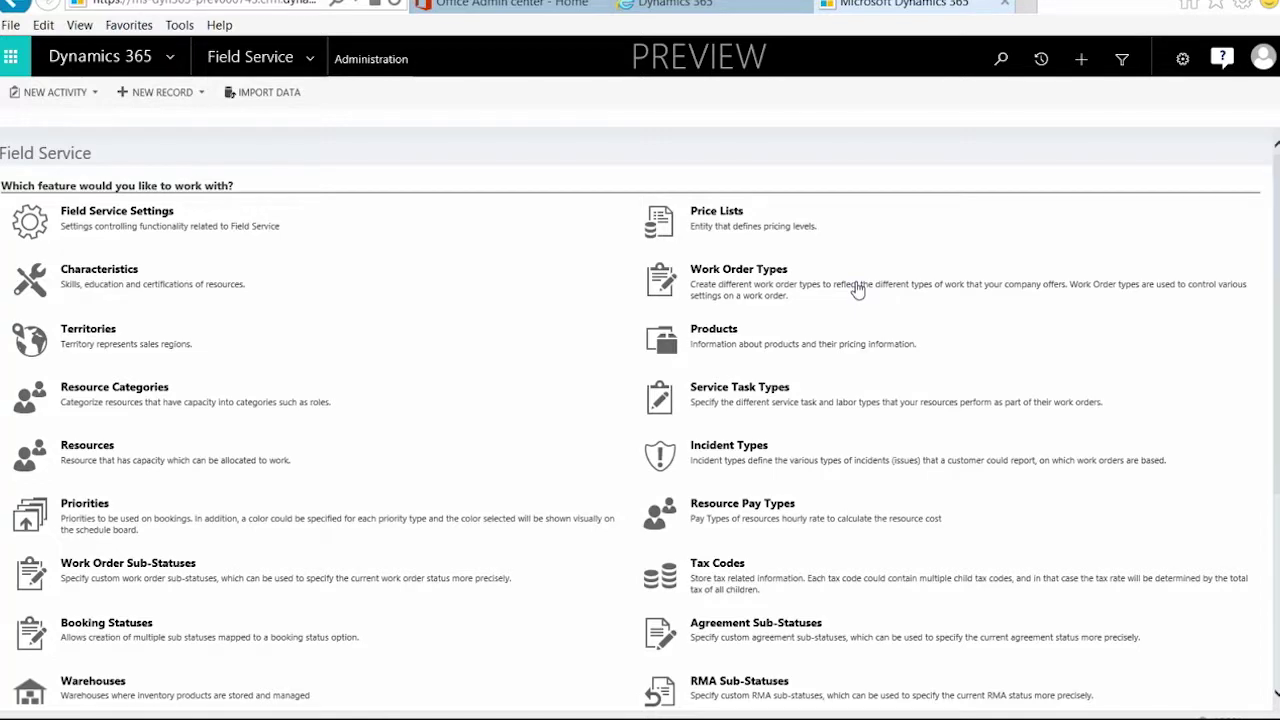
Open the product catalog from administration and browse the list of all products, families and bundles.
click(714, 329)
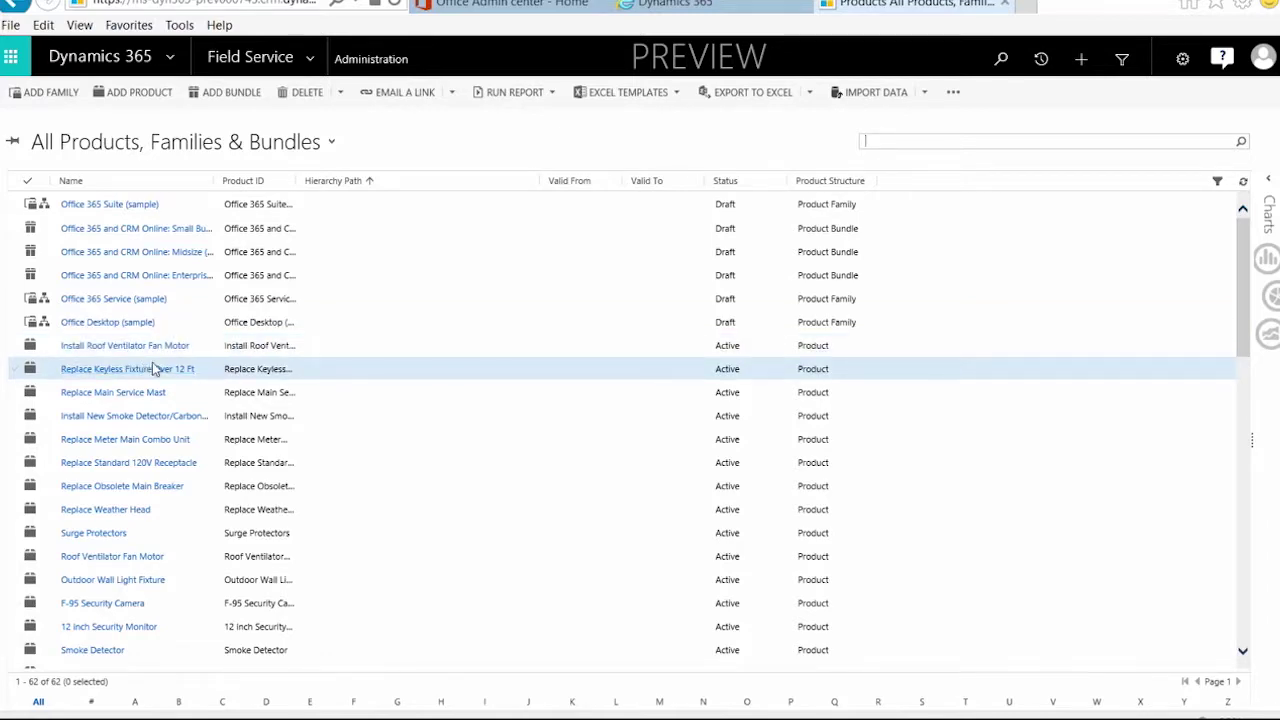
scroll(155, 370, down, 1)
scroll(155, 370, down, 4)
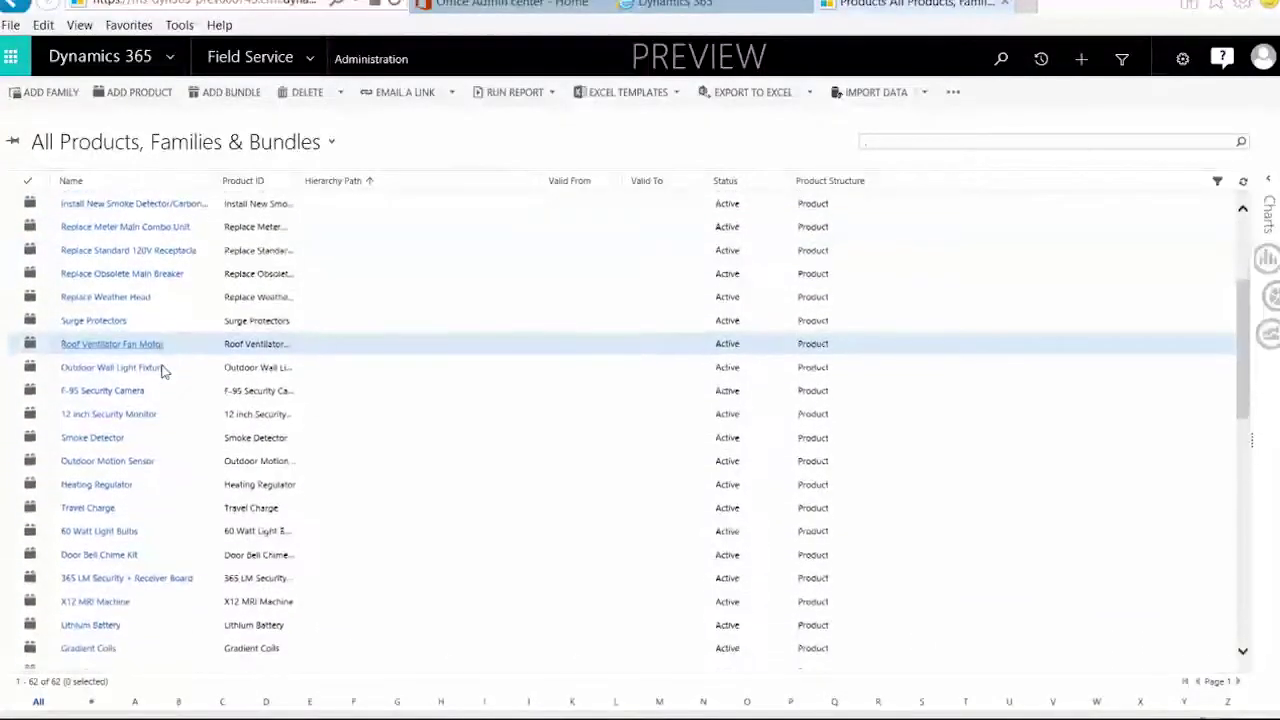
scroll(165, 372, down, 2)
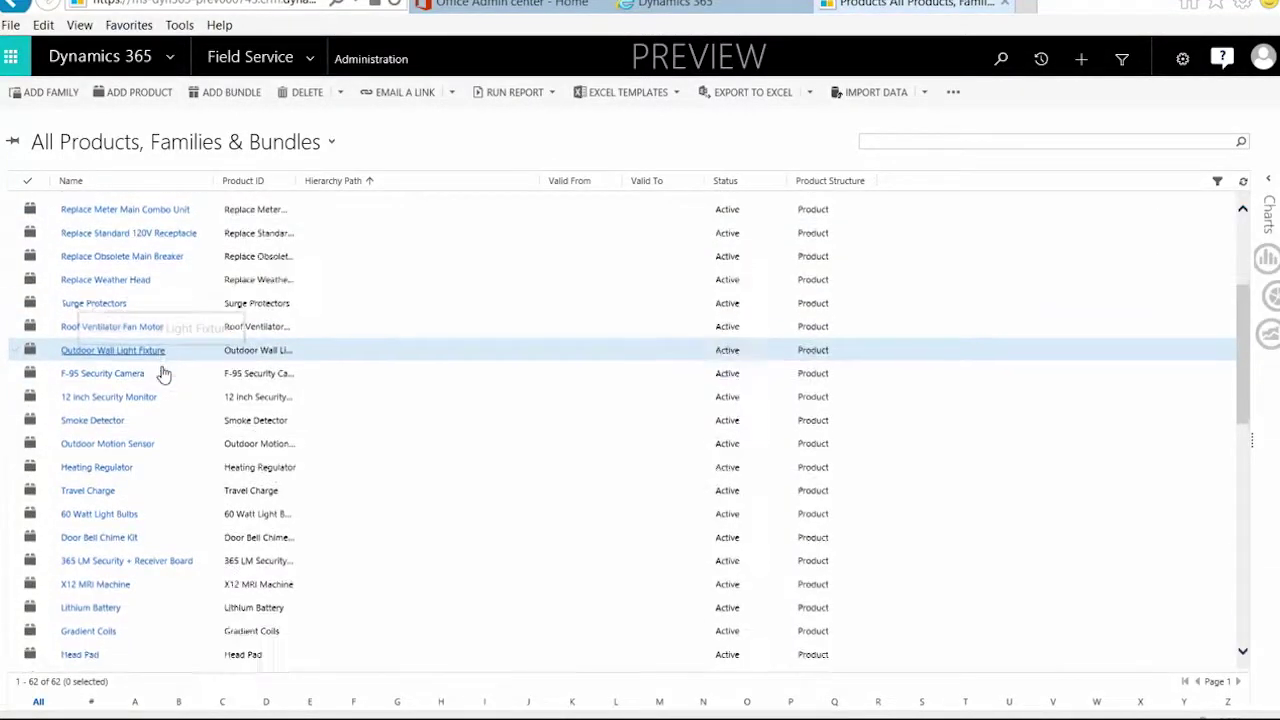
scroll(165, 372, down, 3)
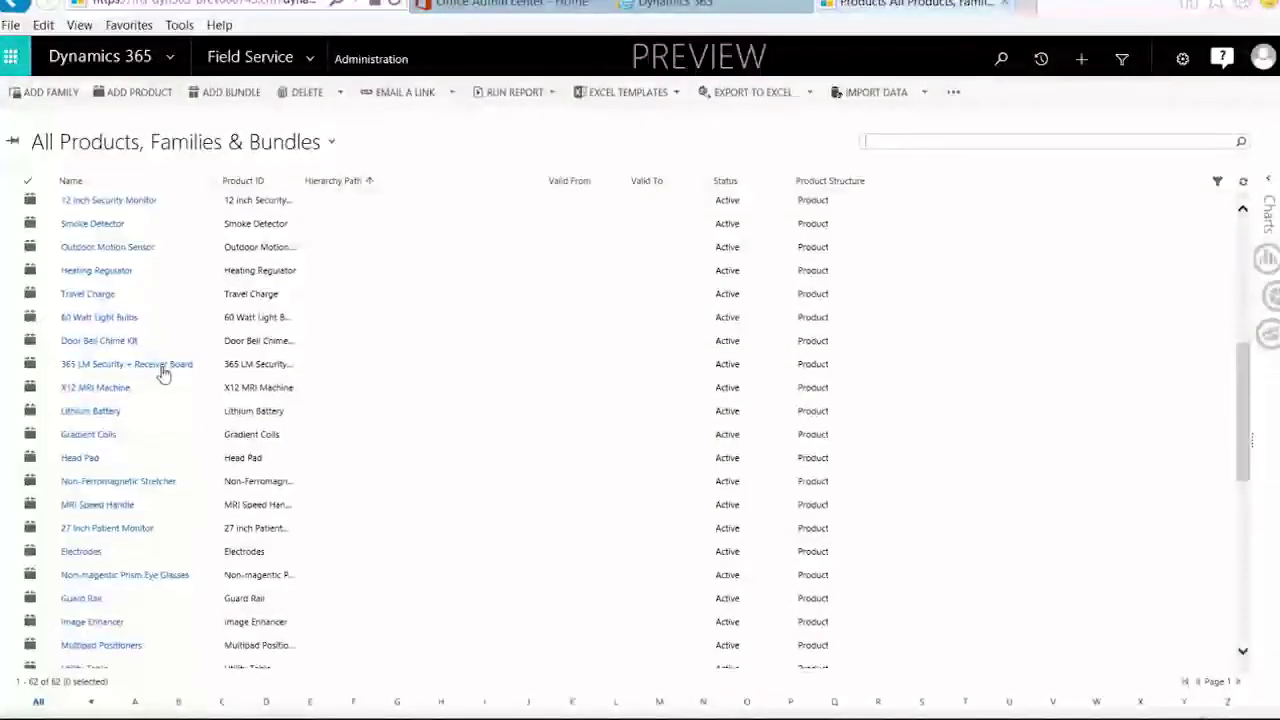
scroll(165, 372, up, 4)
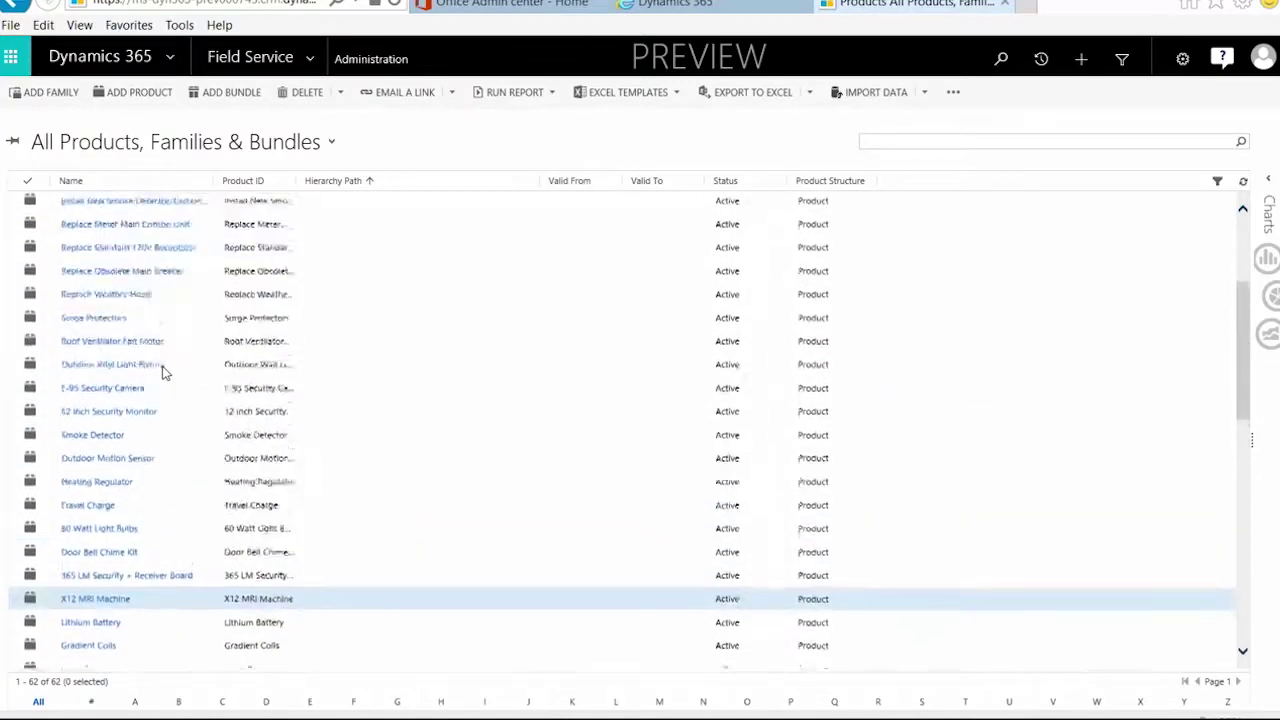
scroll(165, 374, up, 3)
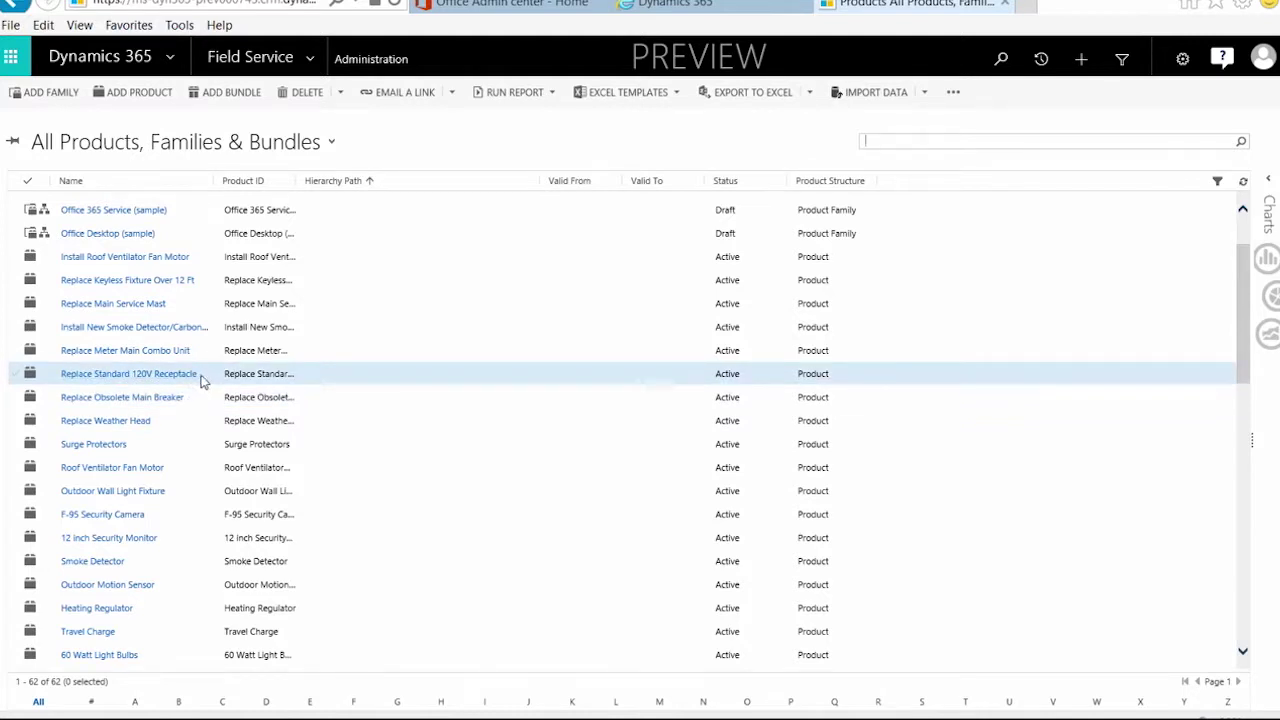
Open the Replace Standard 120V Receptacle product and examine its details down to the Field Service product type.
click(333, 383)
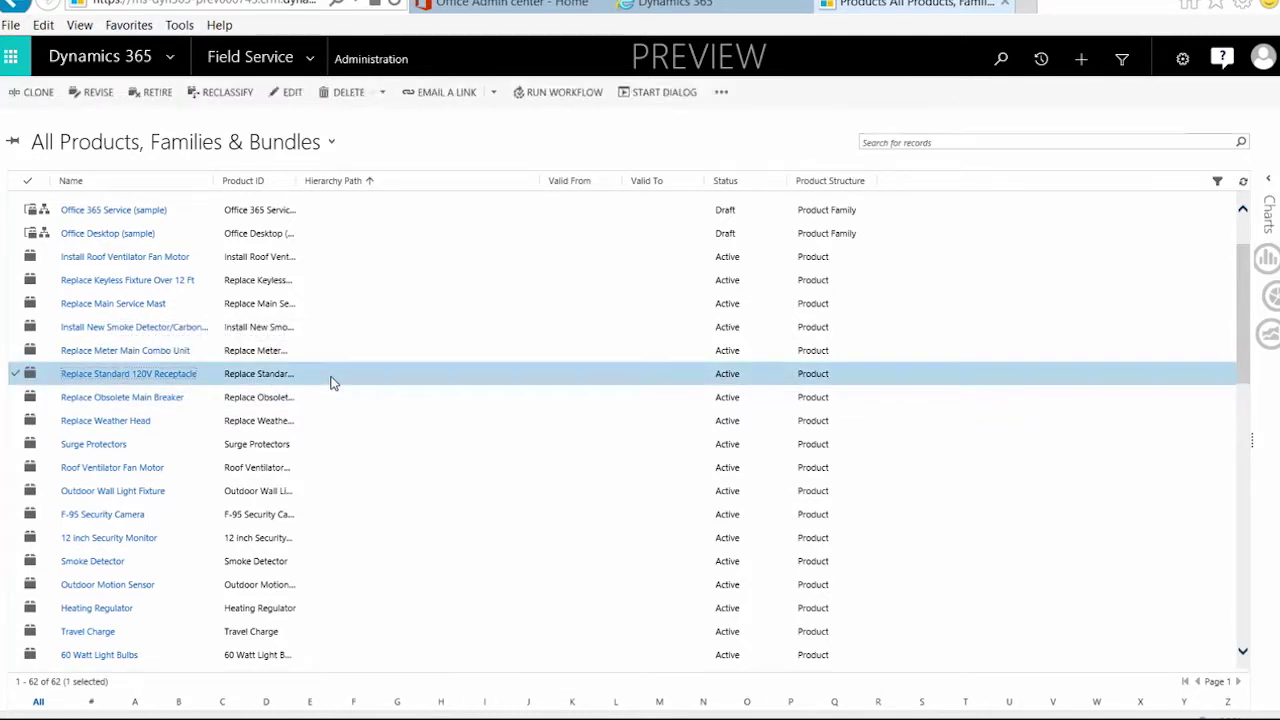
double_click(333, 383)
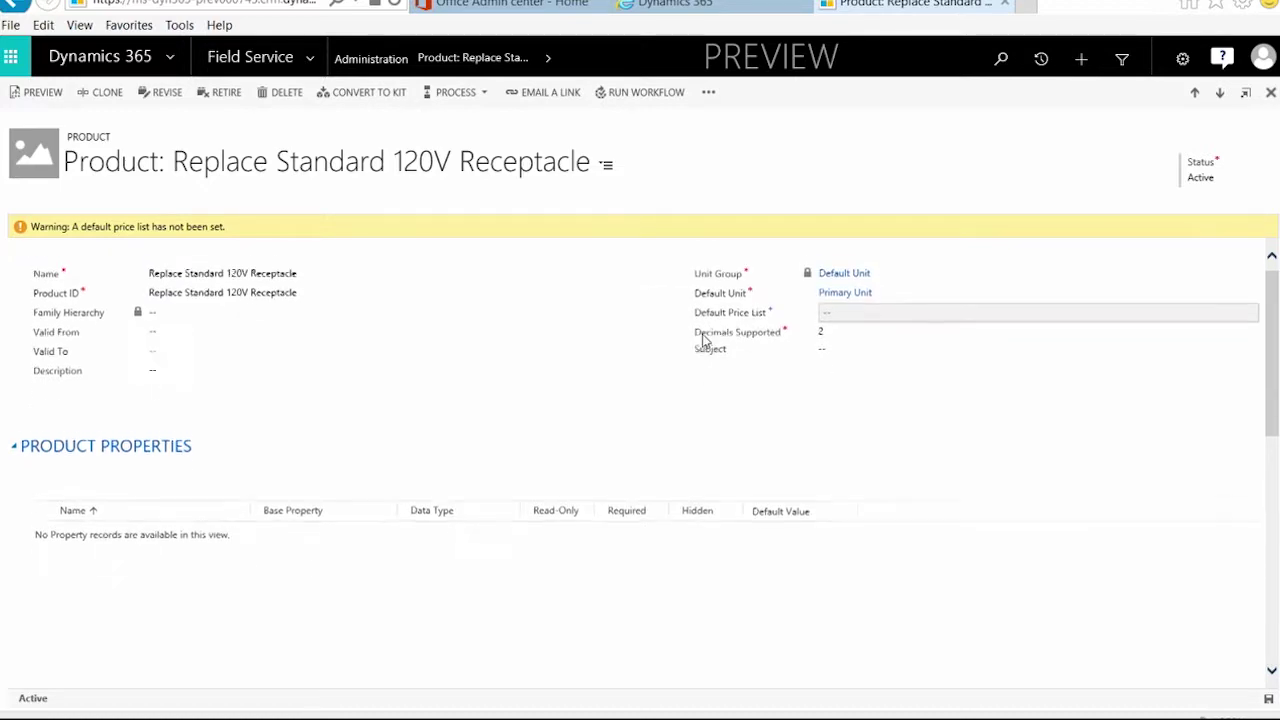
scroll(703, 342, down, 1)
scroll(703, 342, up, 1)
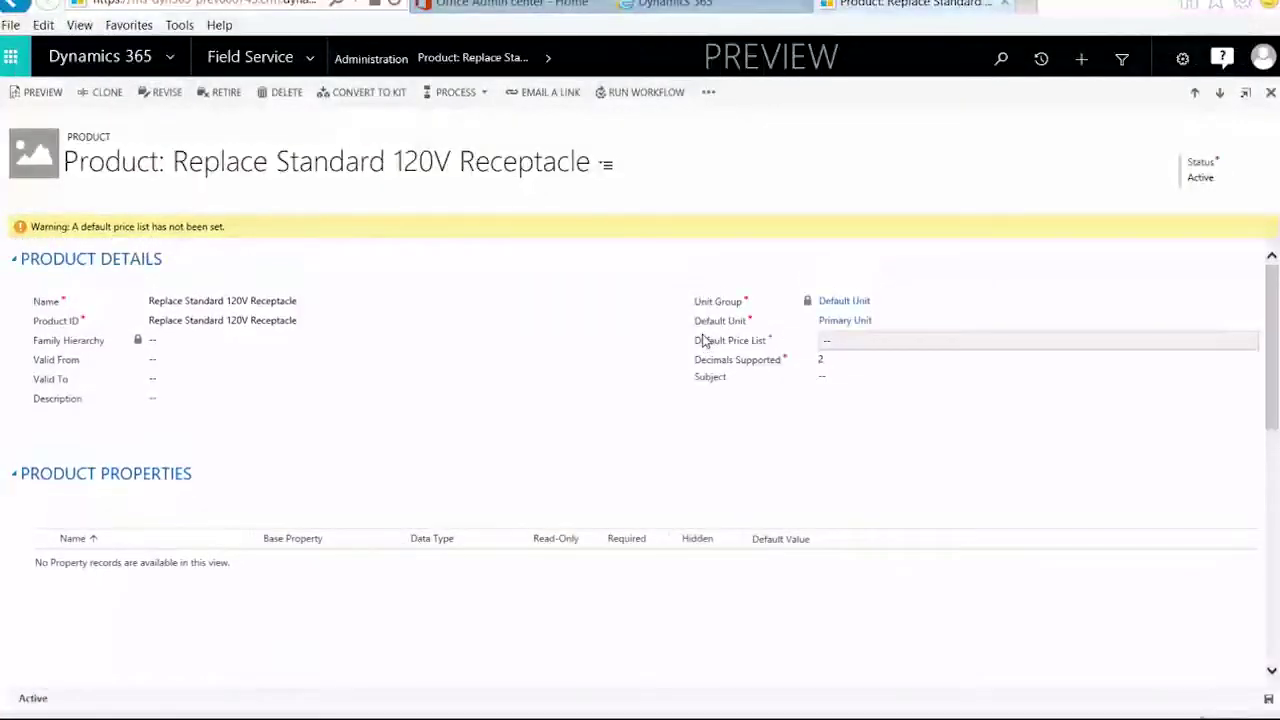
scroll(703, 342, down, 2)
scroll(703, 342, down, 12)
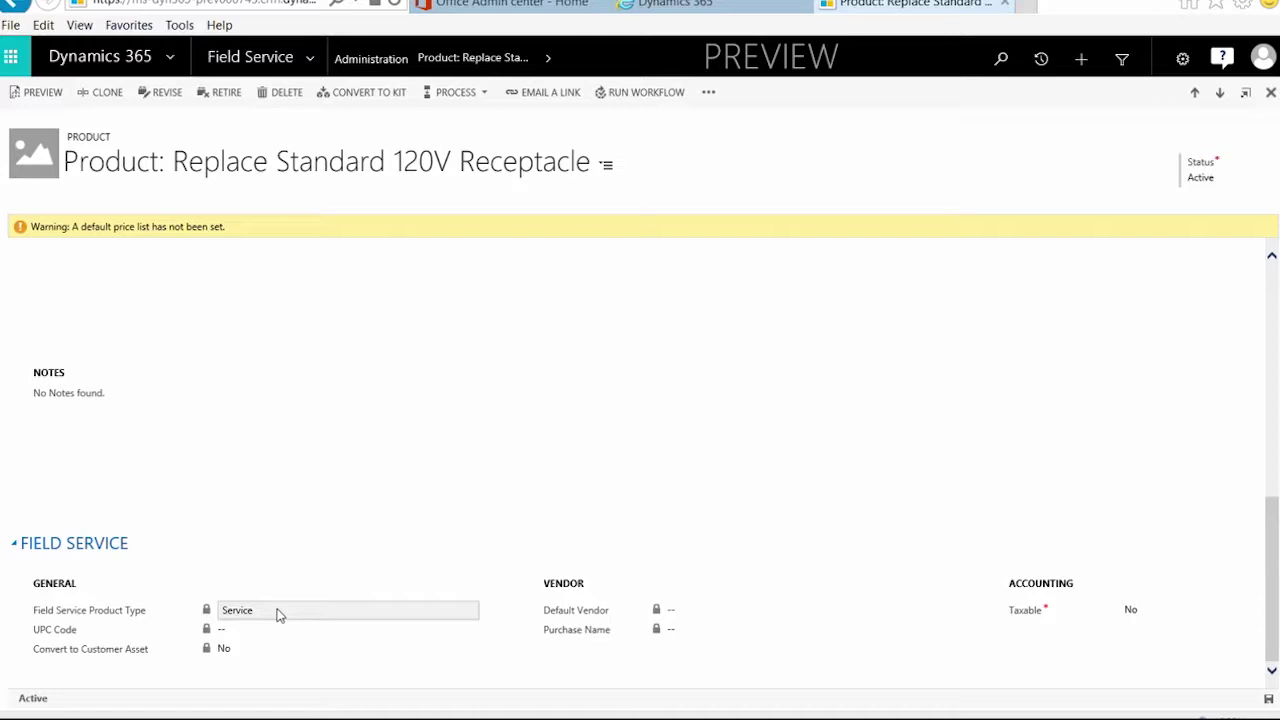
Return to the administration page, view the active price lists, and open the Default Price List.
click(1145, 612)
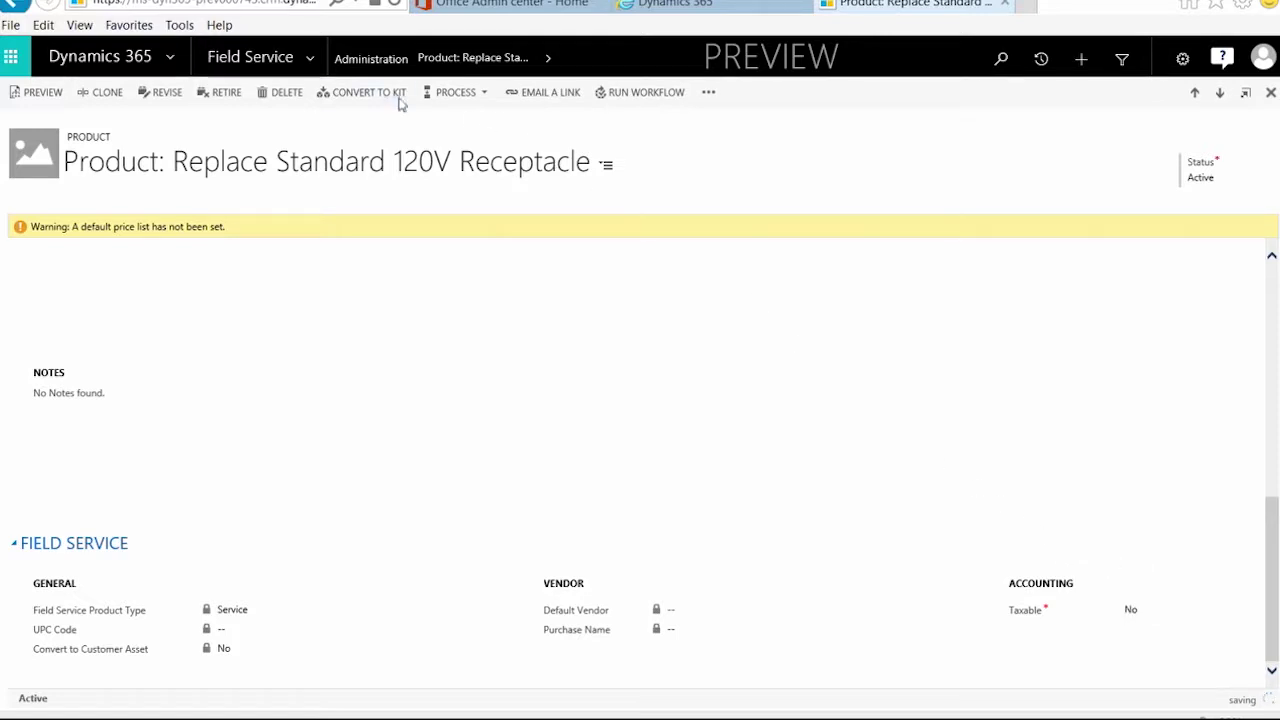
click(371, 68)
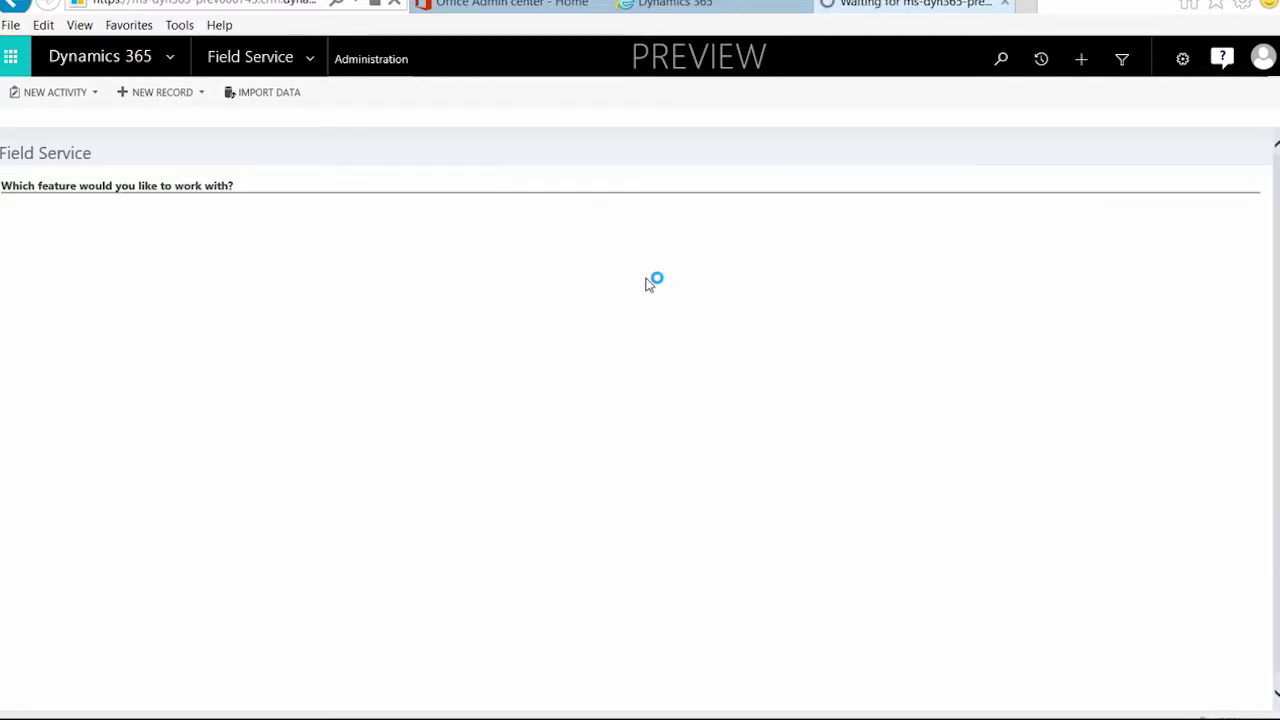
click(720, 212)
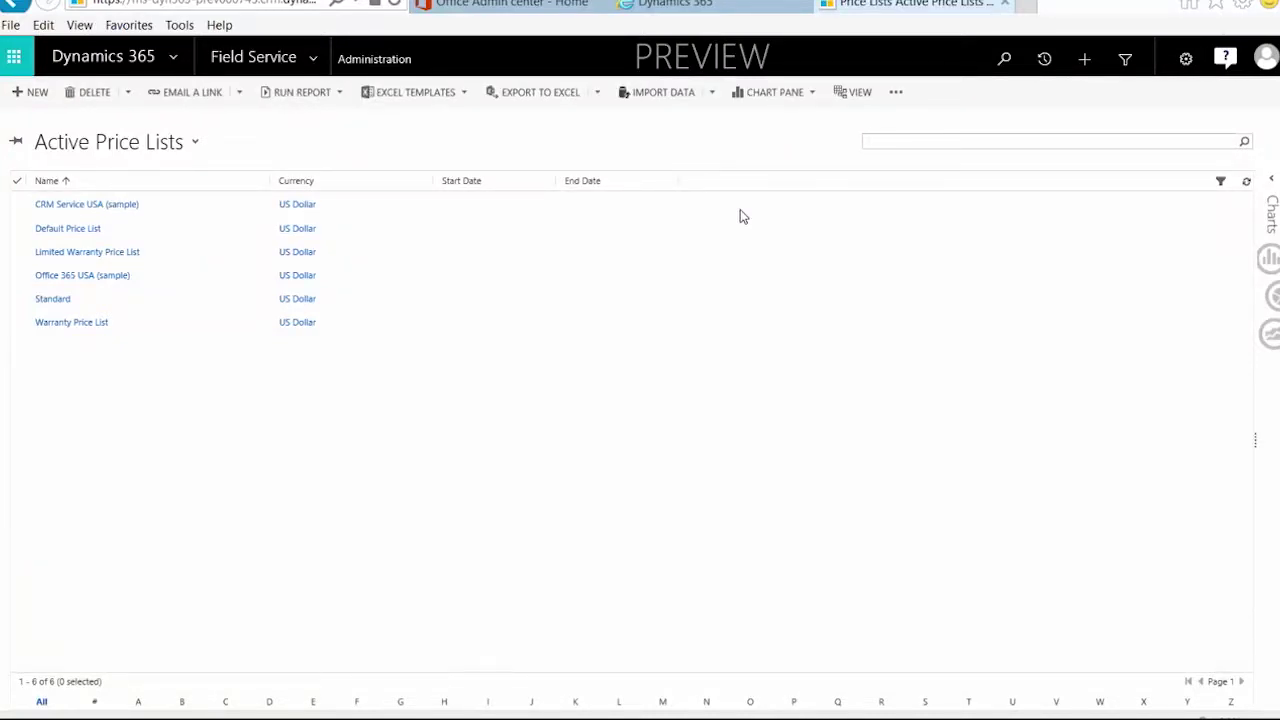
double_click(192, 239)
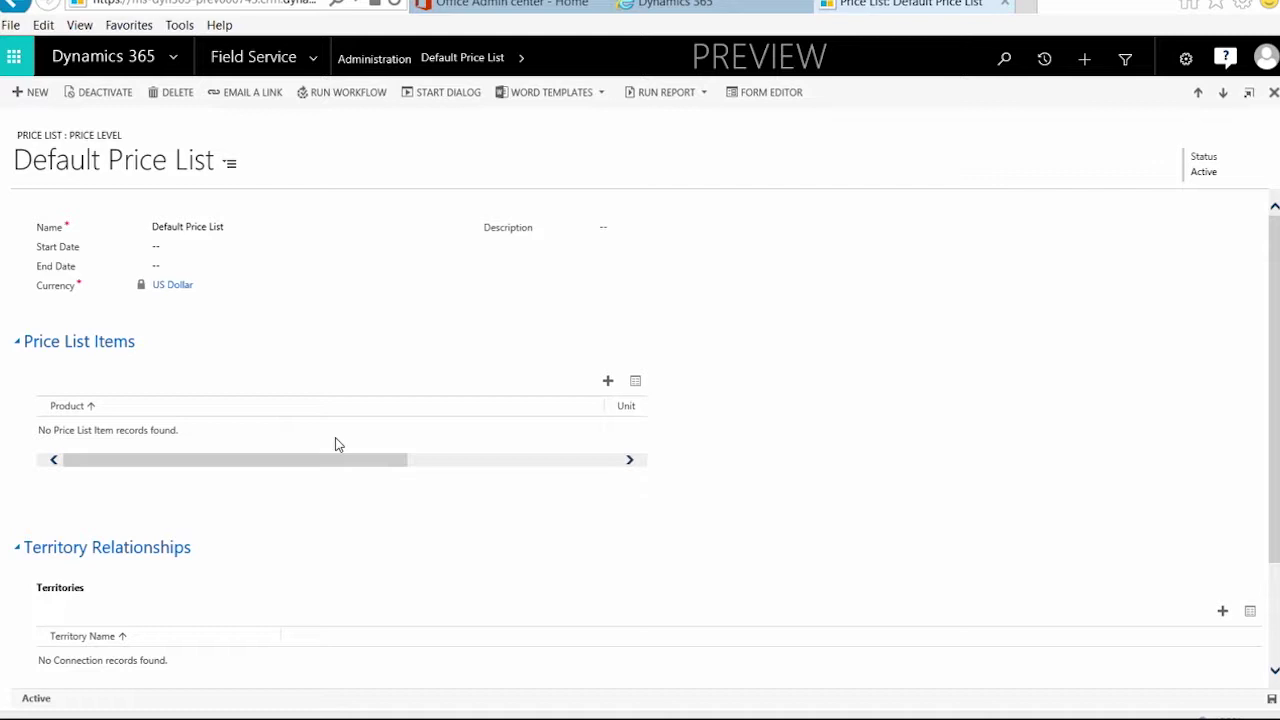
Start a new price list item for the Default Price List and open the full record lookup for its product.
click(609, 384)
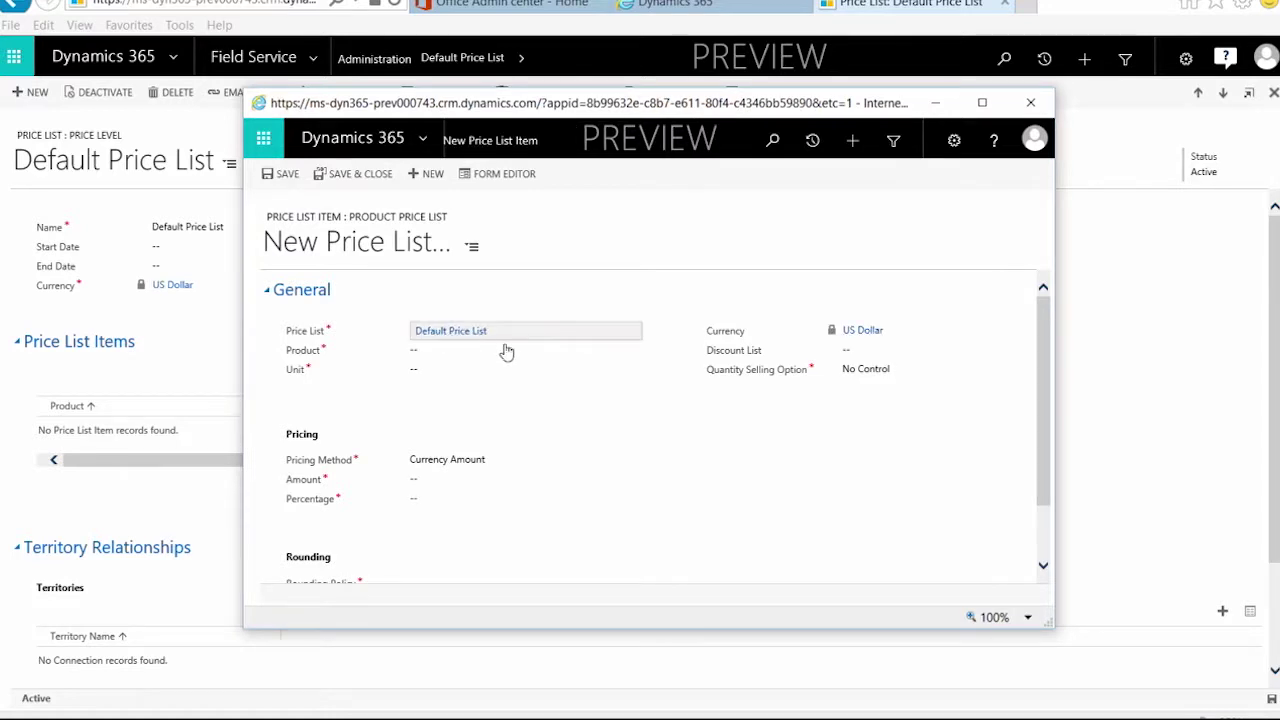
click(630, 354)
click(632, 352)
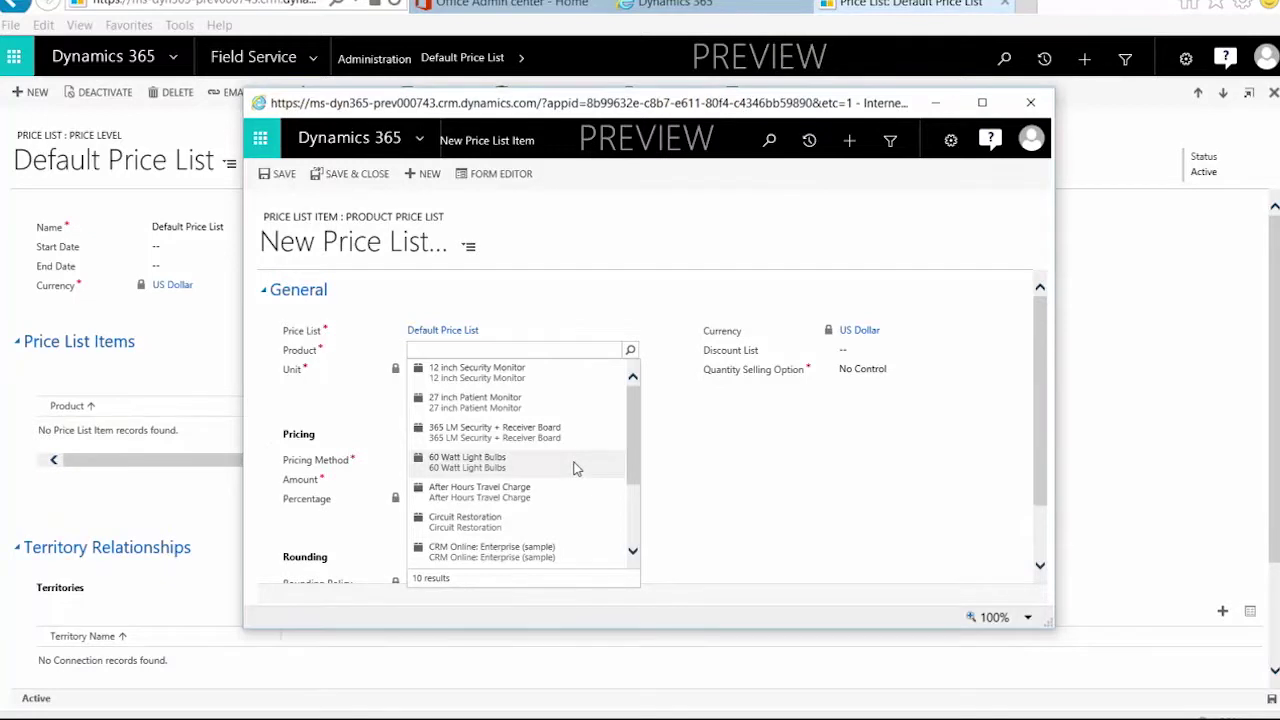
scroll(562, 490, down, 3)
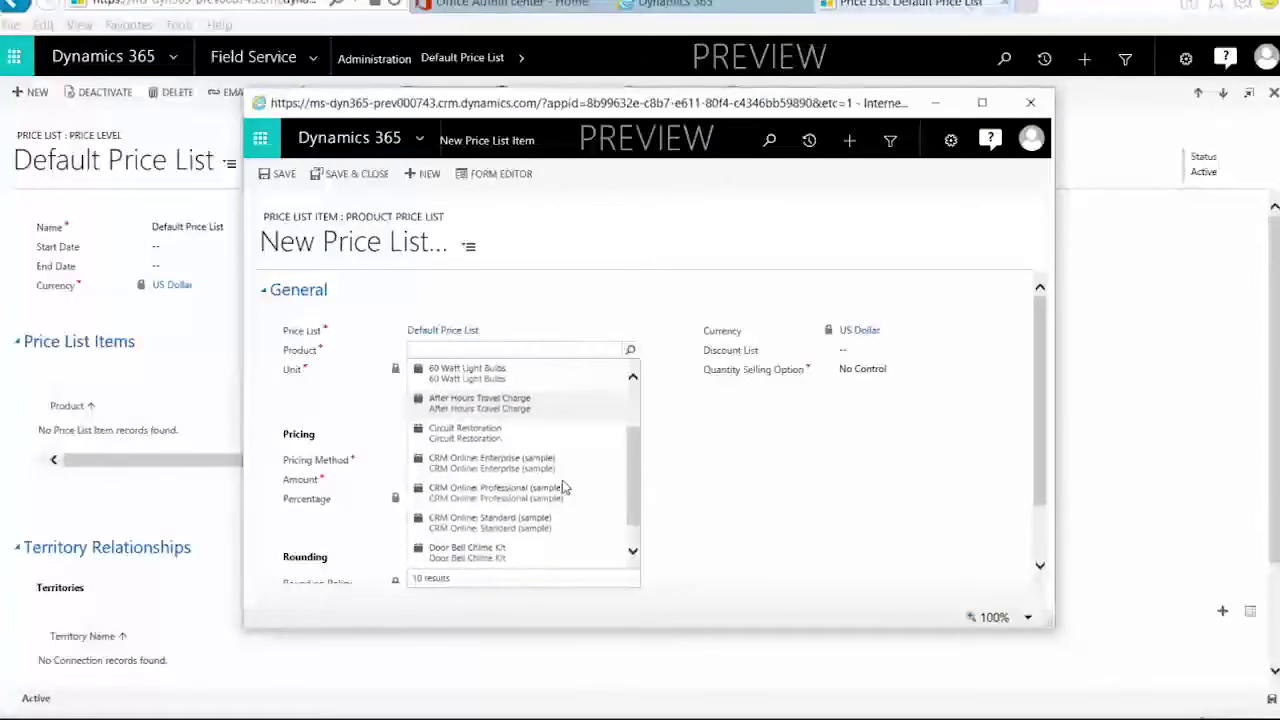
click(543, 556)
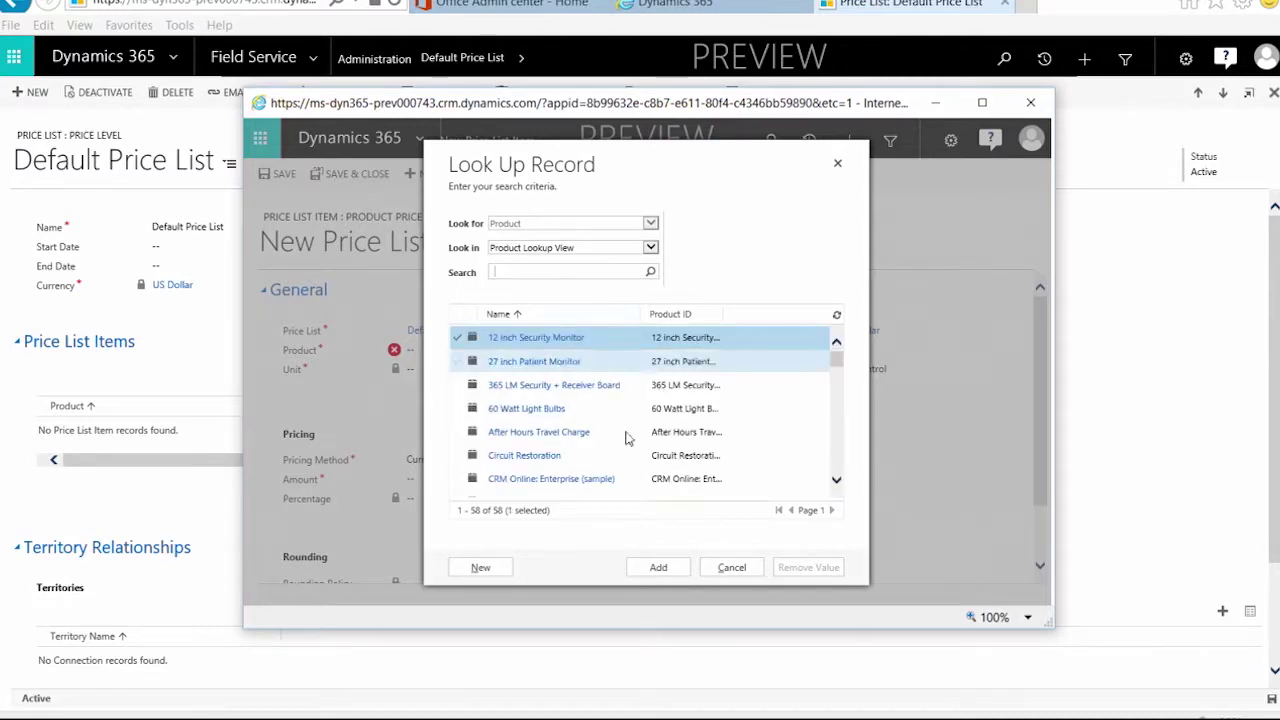
Search the product lookup for Replace and add Replace Standard 120V Receptacle as the price list item's product.
scroll(624, 437, down, 5)
scroll(627, 438, down, 10)
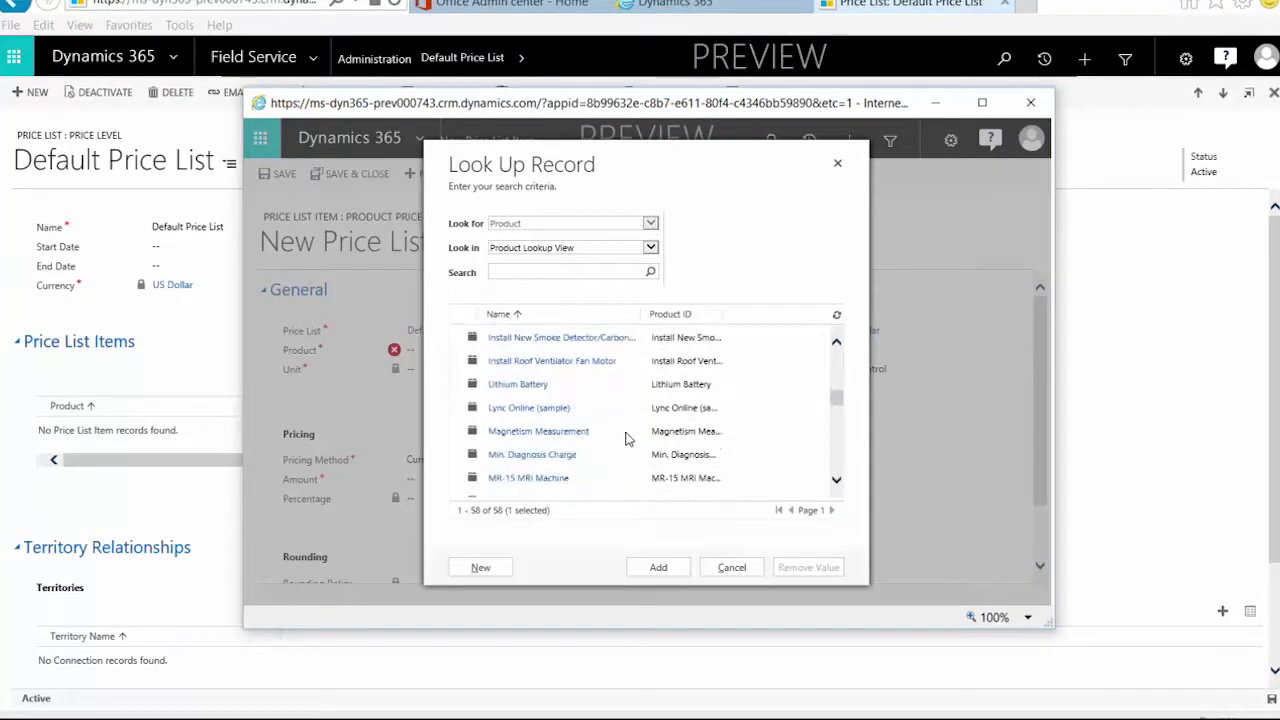
scroll(635, 435, down, 8)
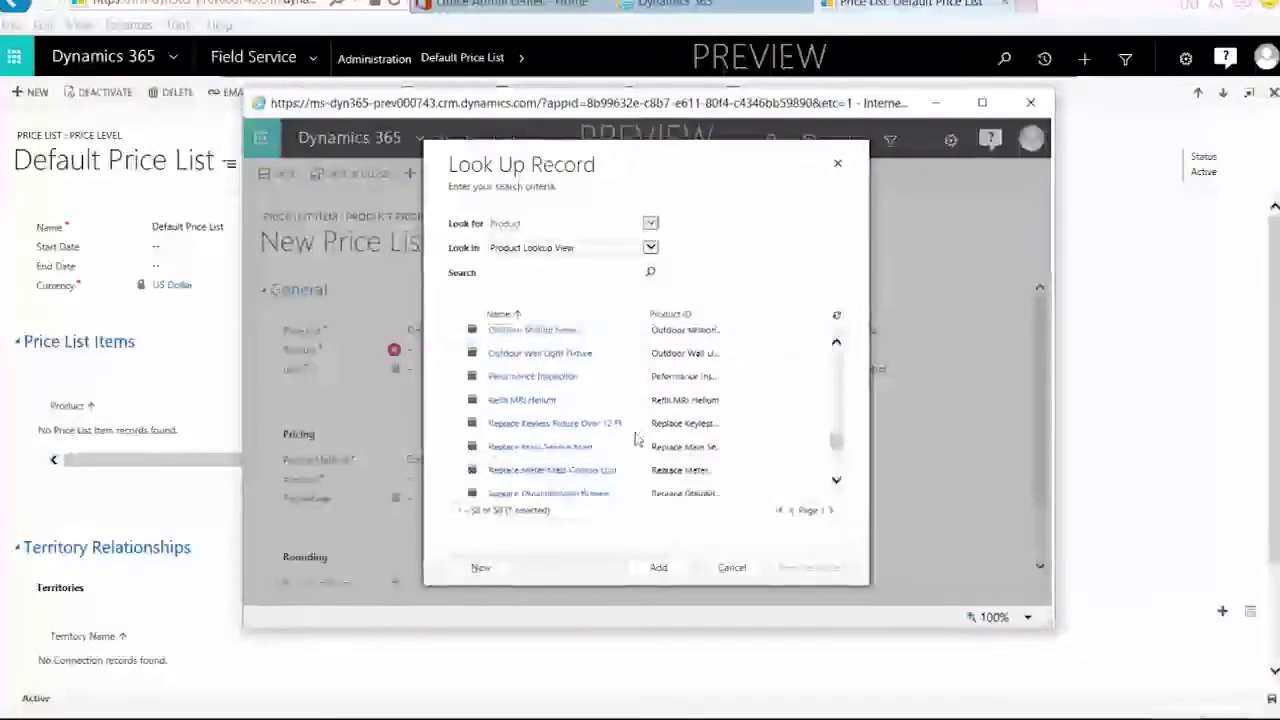
scroll(638, 430, down, 5)
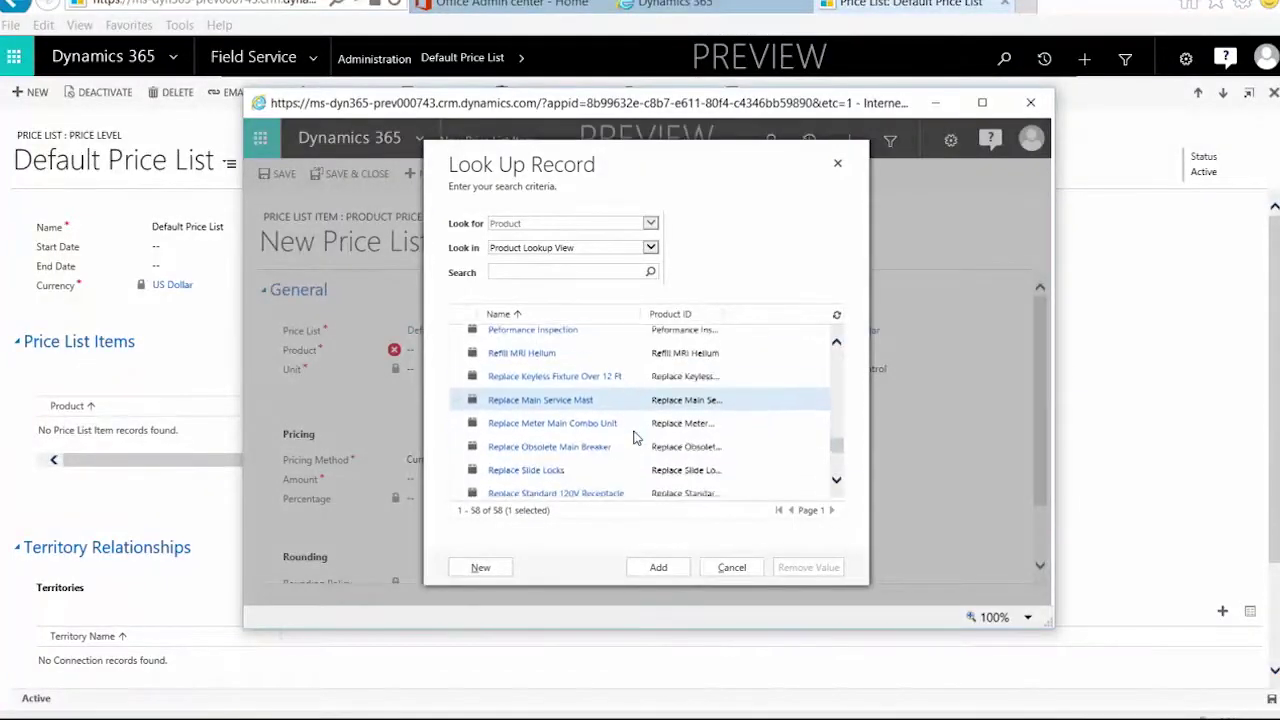
scroll(629, 434, up, 3)
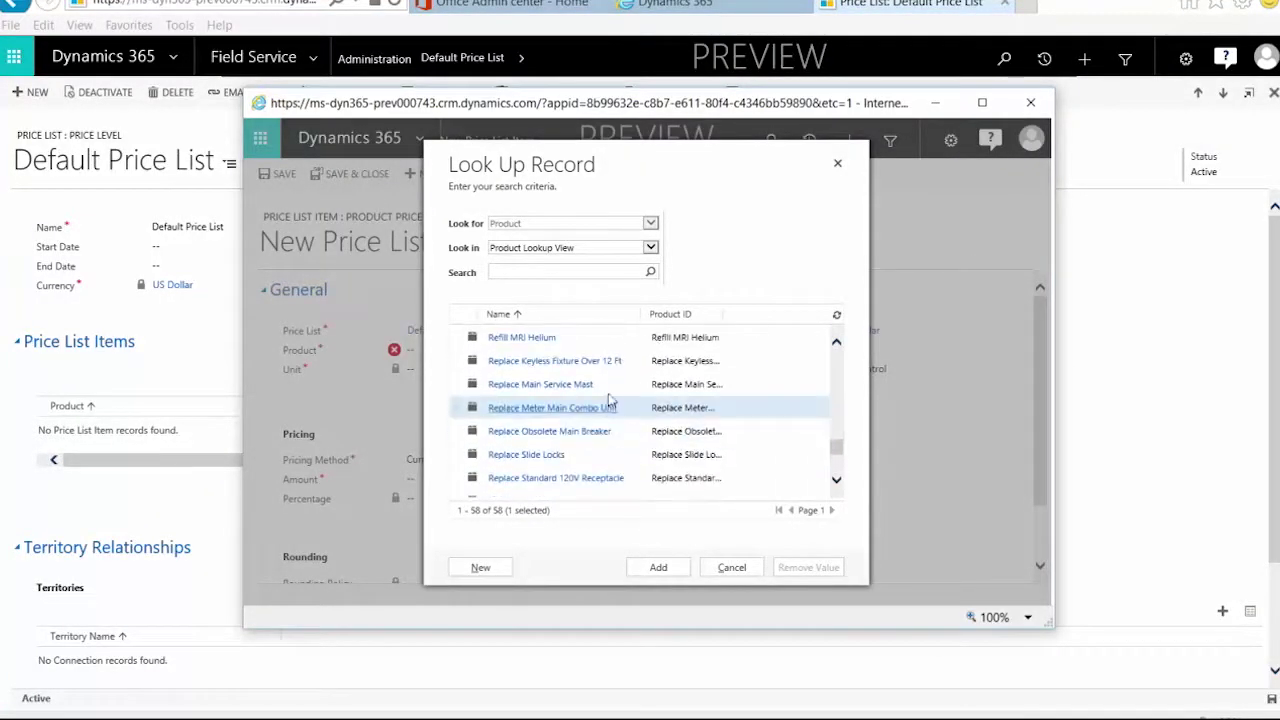
click(551, 271)
text(Rep)
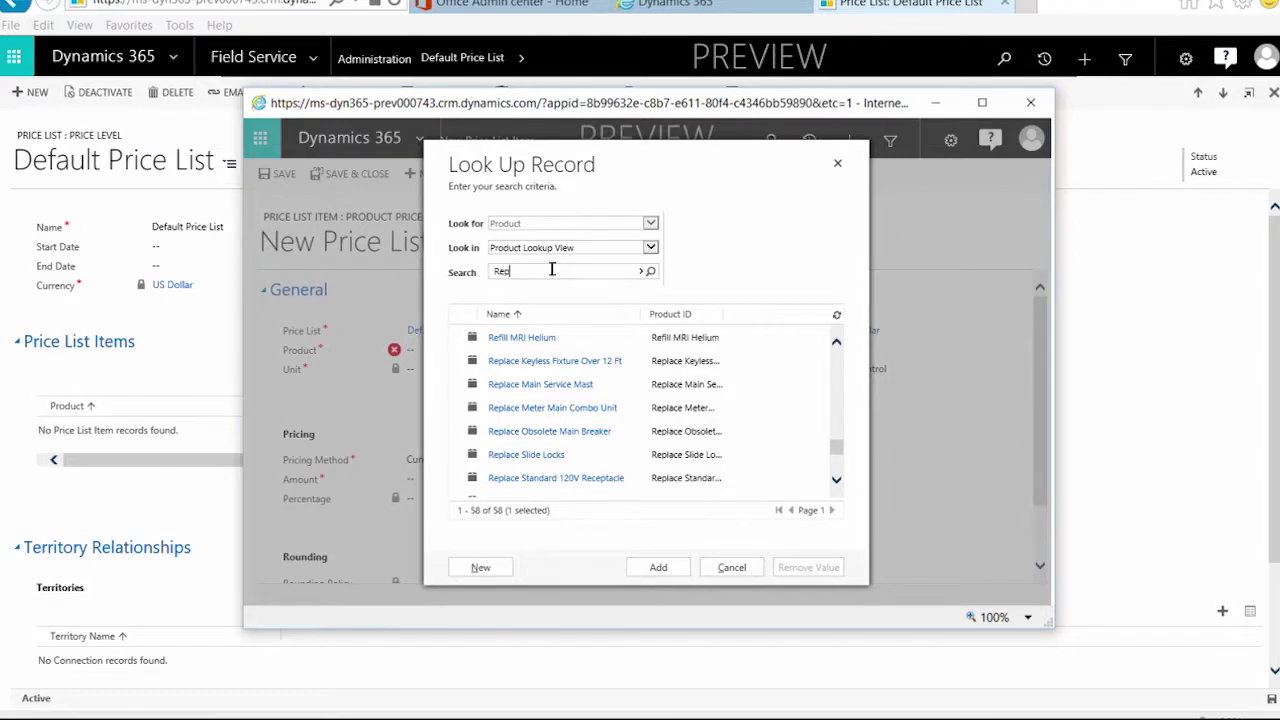
text(lace)
key(Return)
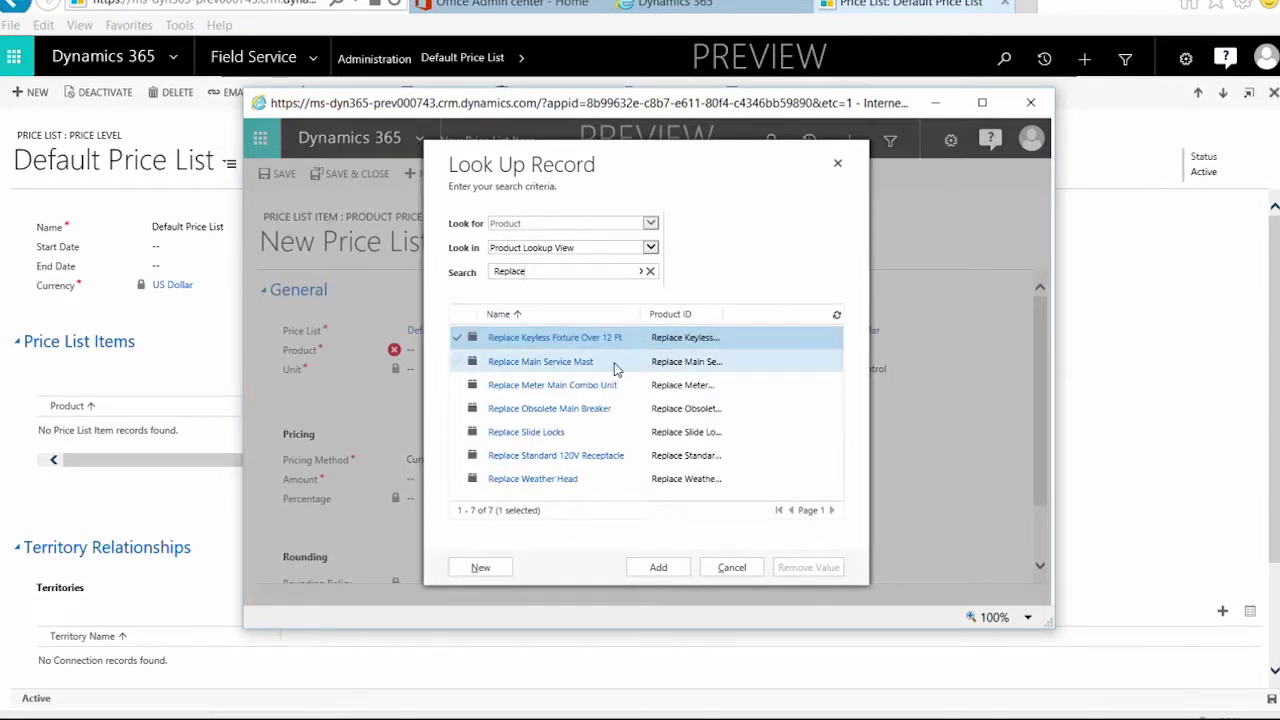
click(466, 458)
click(658, 568)
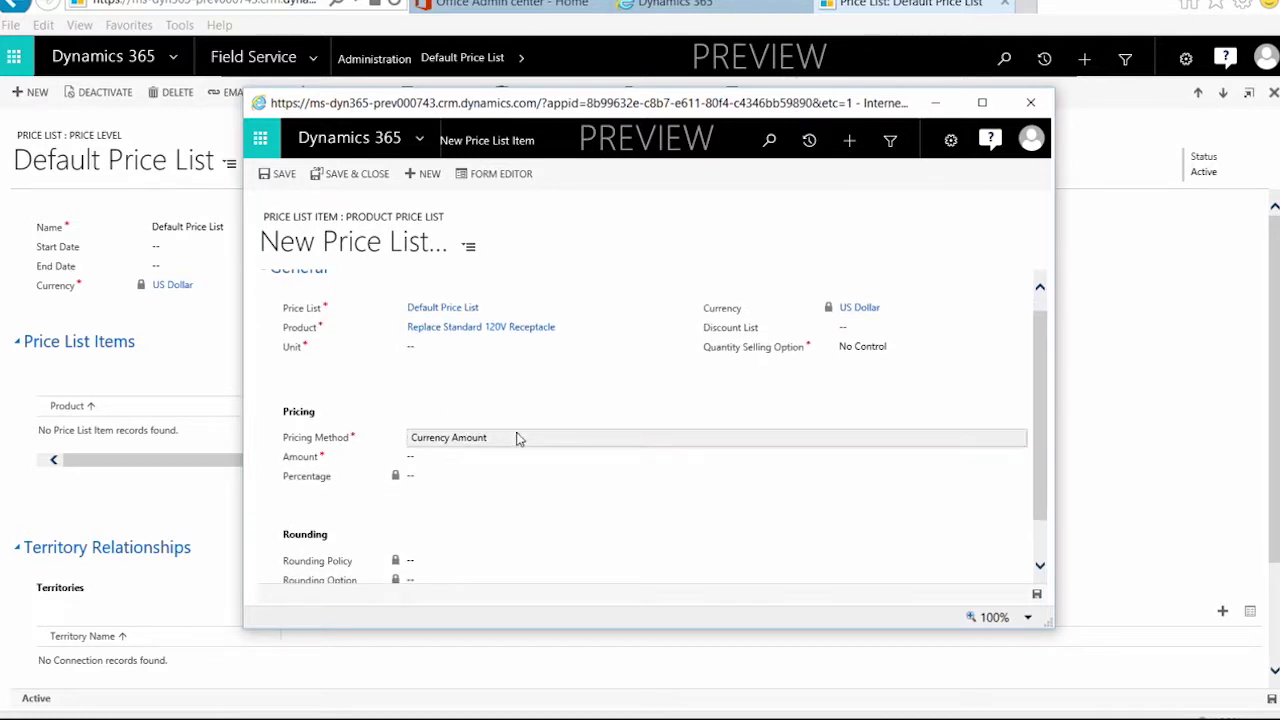
Keep Currency Amount as the pricing method and set the price list item's amount to $750.
click(510, 440)
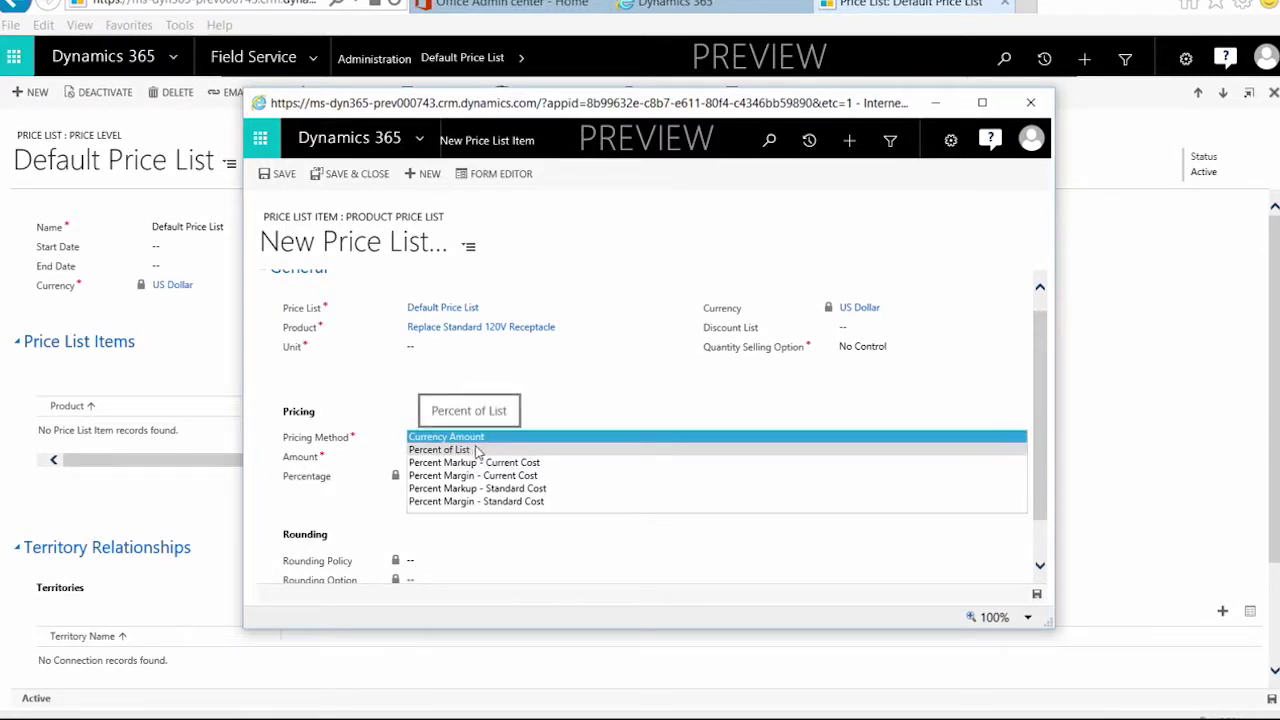
click(393, 458)
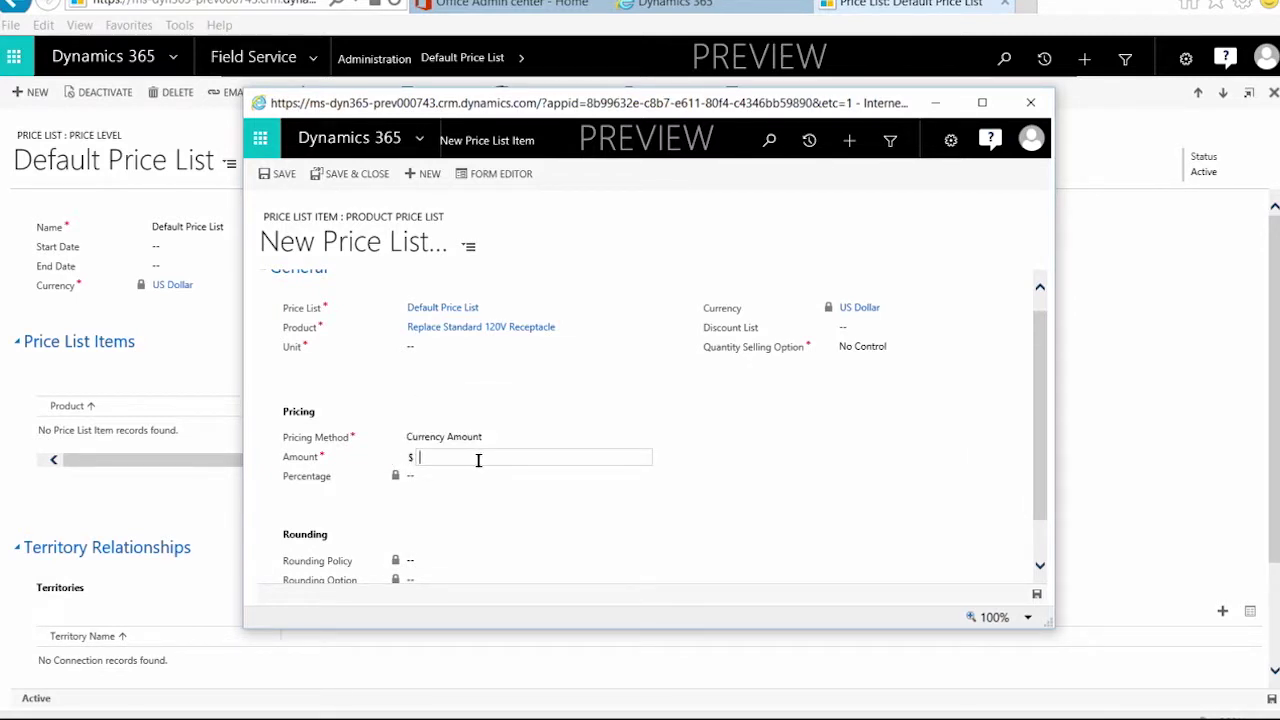
text(750)
key(Tab)
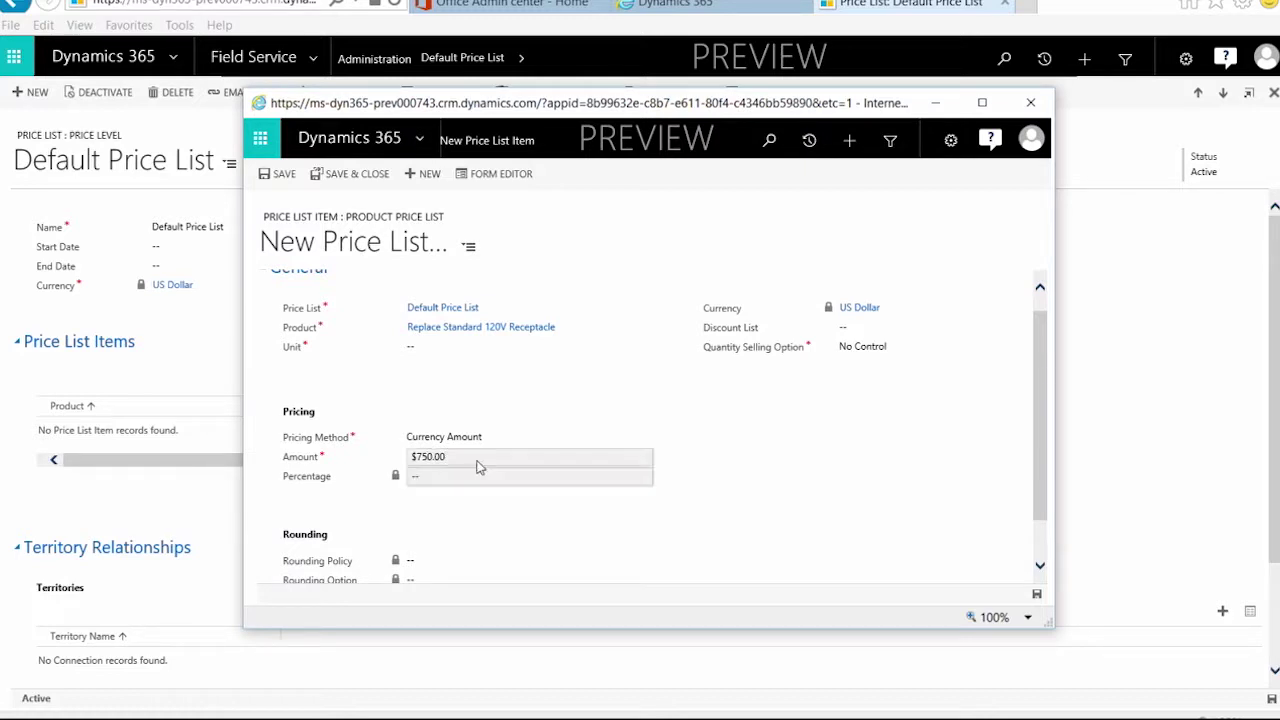
scroll(660, 408, down, 1)
scroll(677, 408, up, 2)
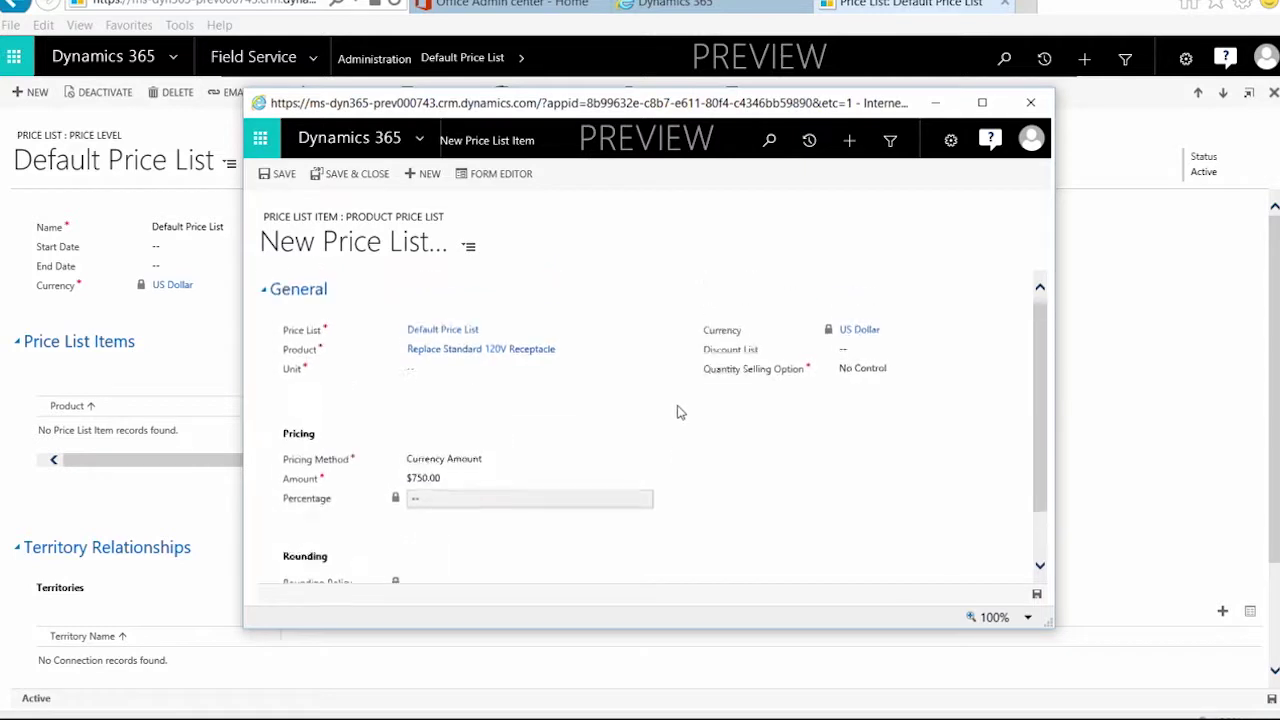
Set the price list item's unit to Primary Unit, and save and close the item.
click(357, 180)
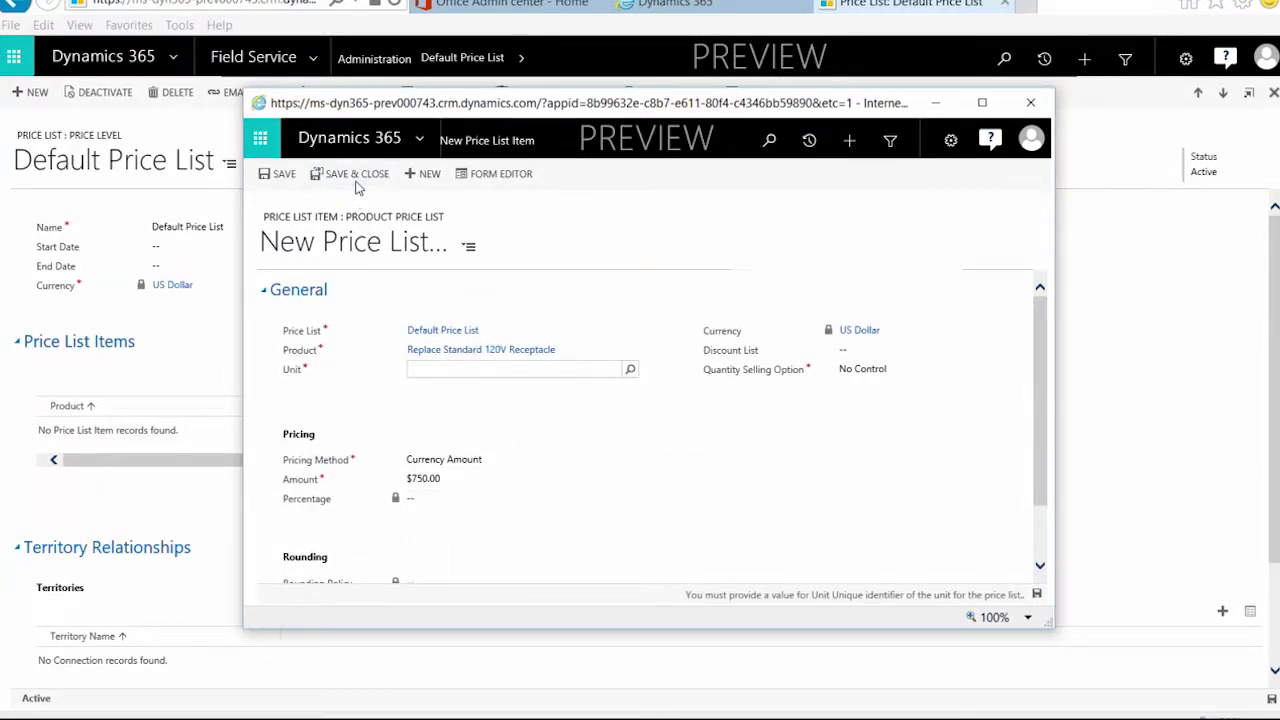
click(630, 369)
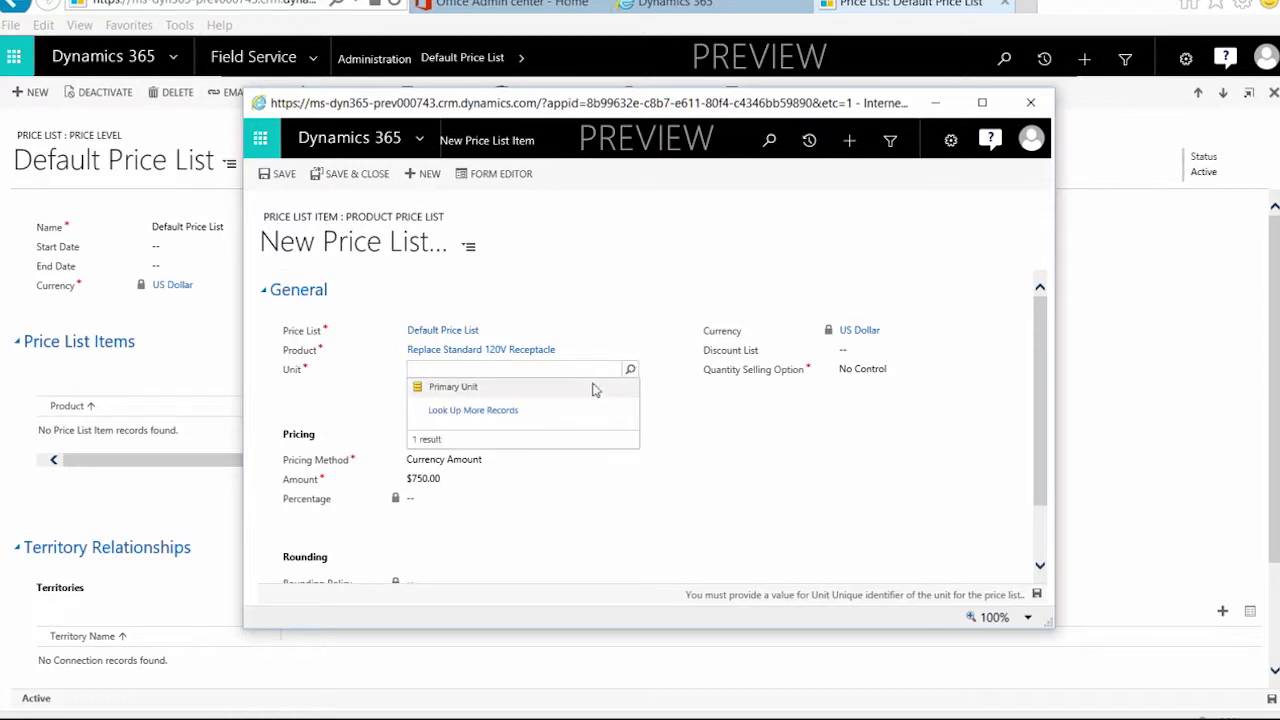
click(595, 388)
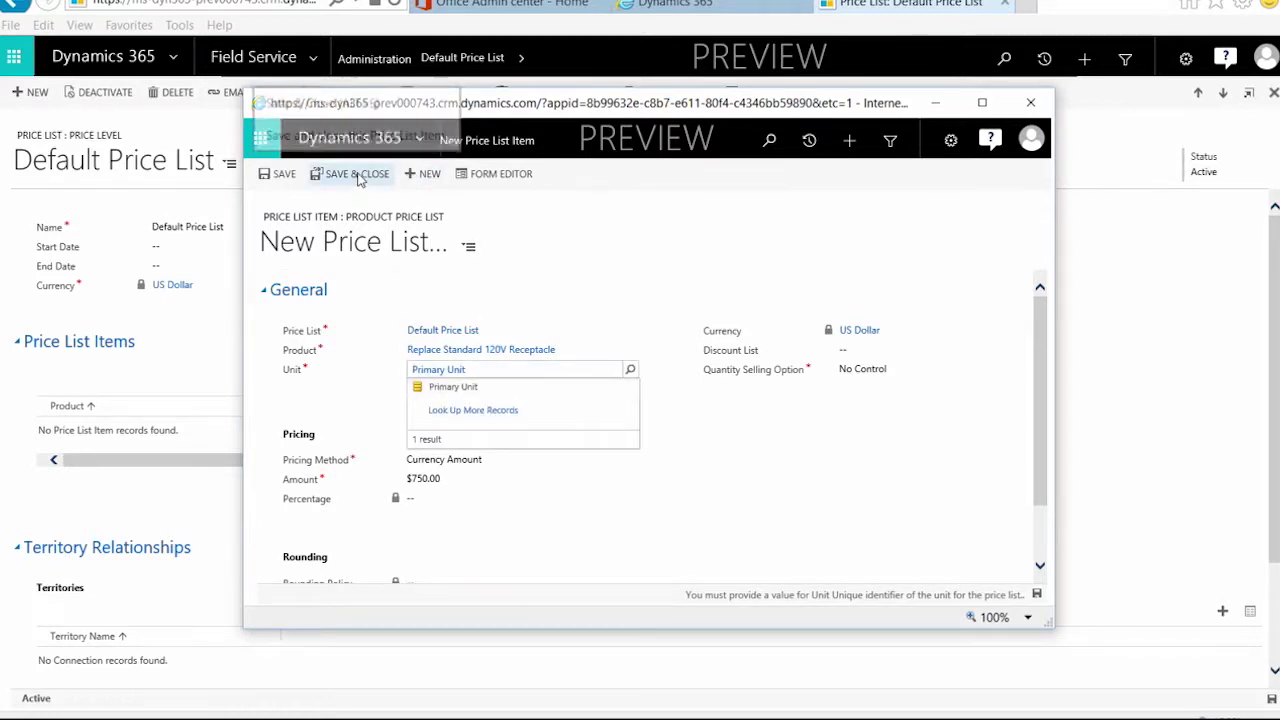
click(361, 181)
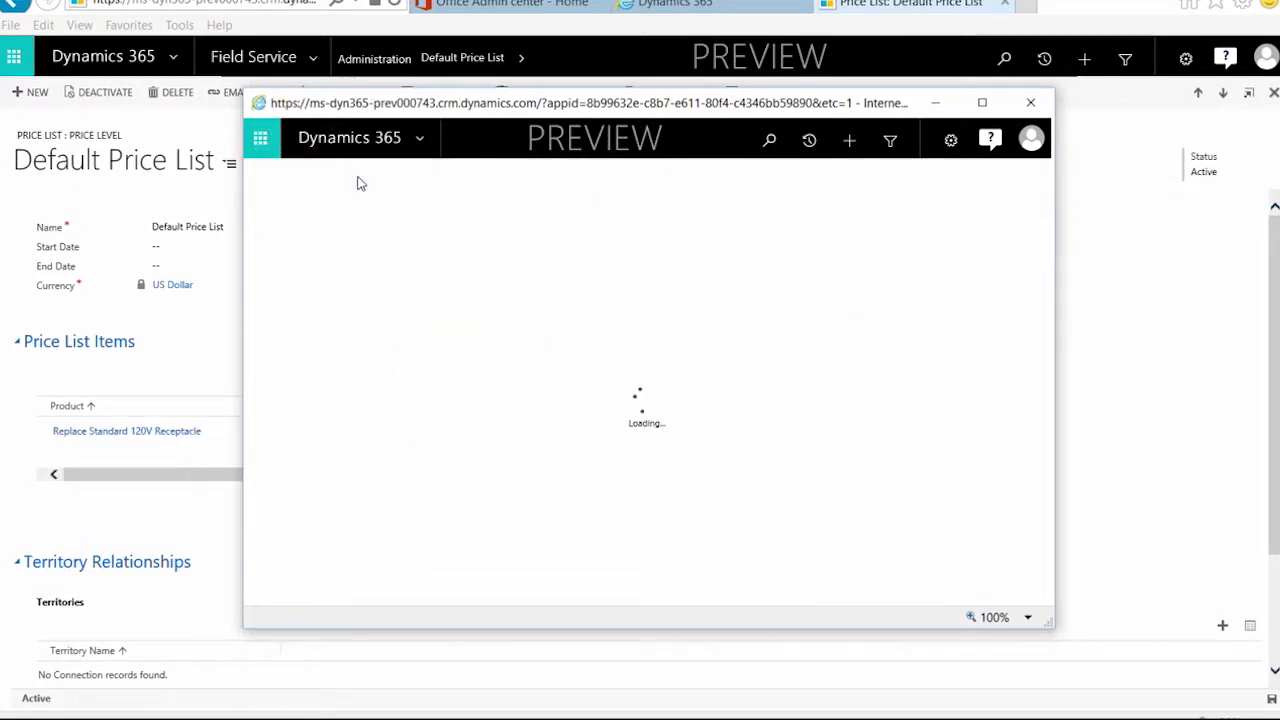
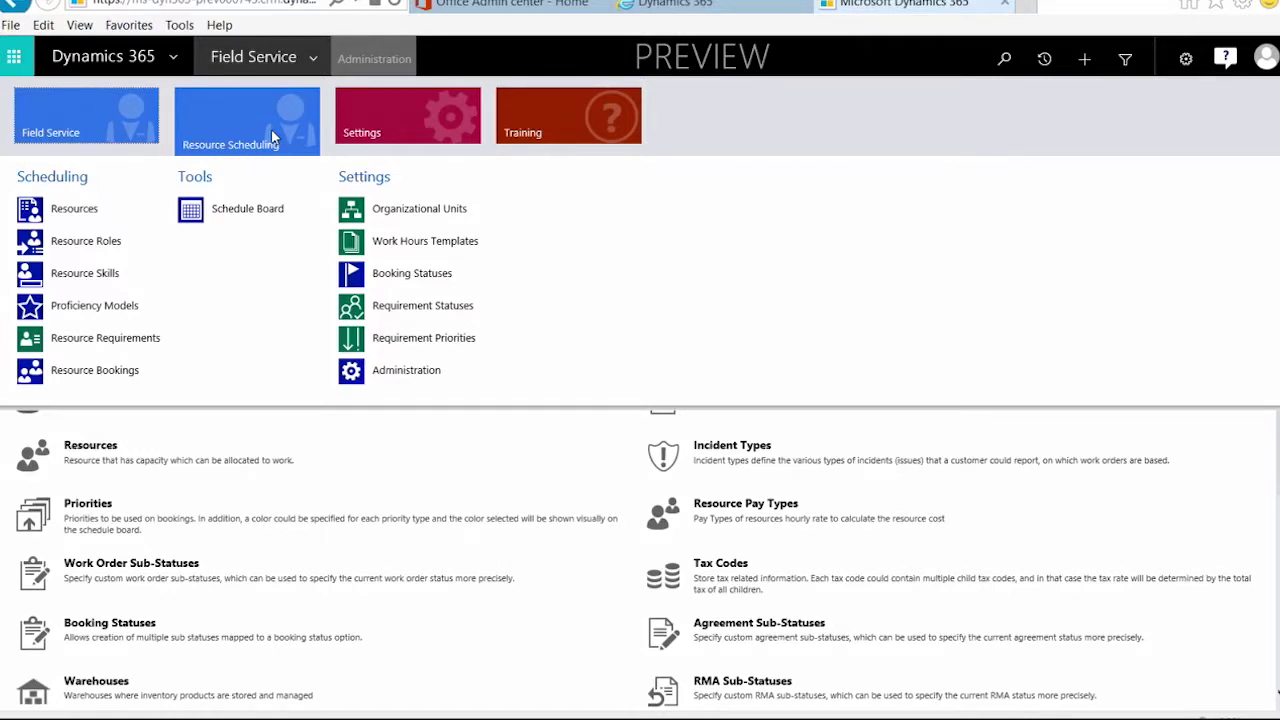
Open the active bookable resources in Resource Scheduling and start a new bookable resource.
click(78, 212)
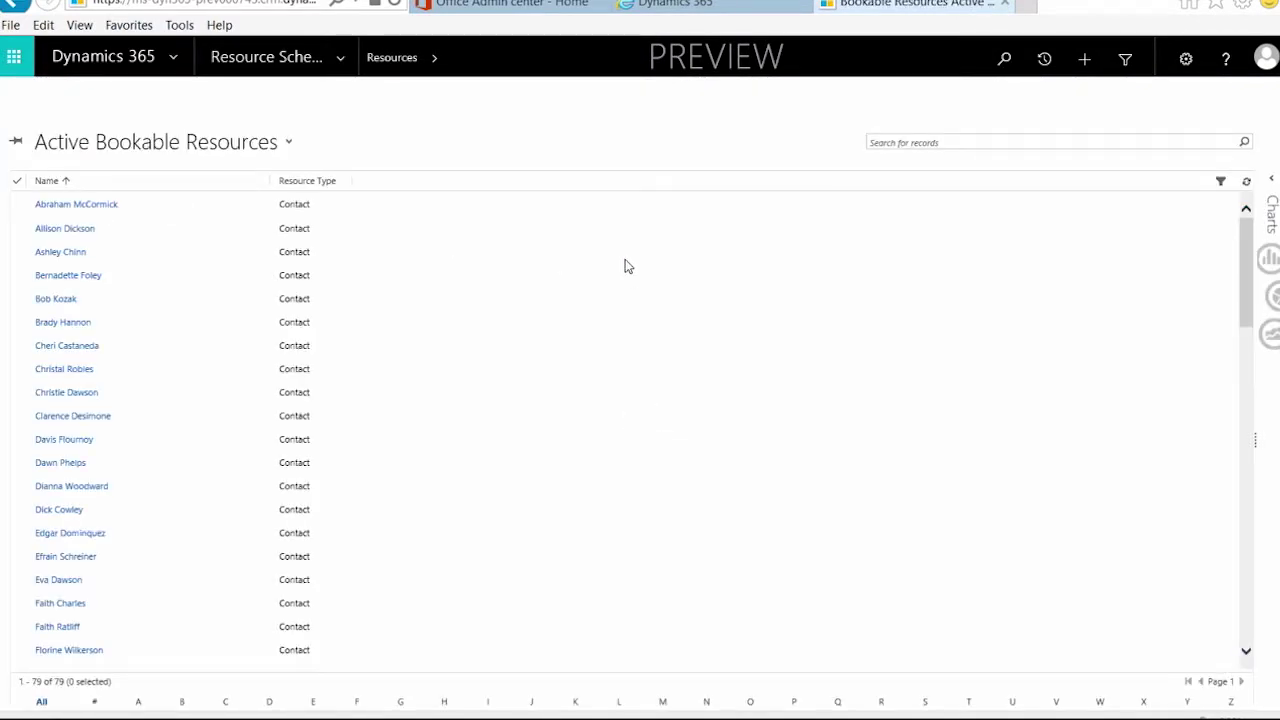
scroll(415, 329, down, 10)
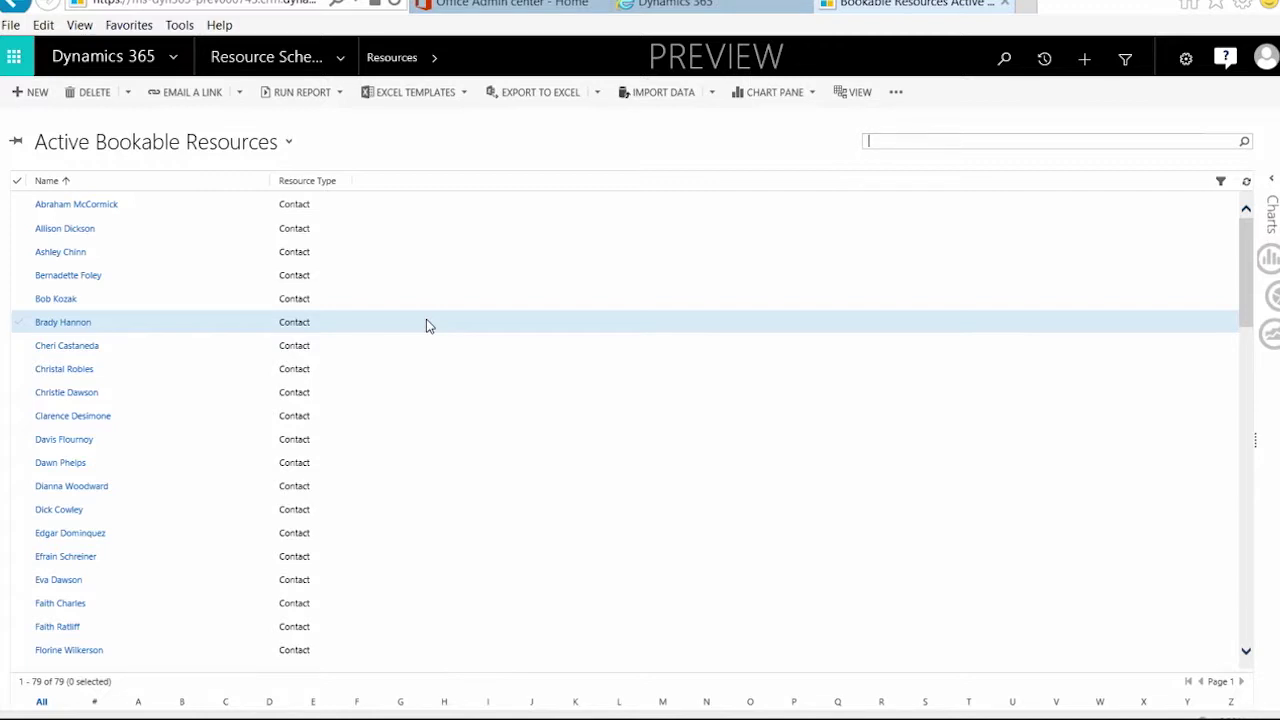
click(36, 96)
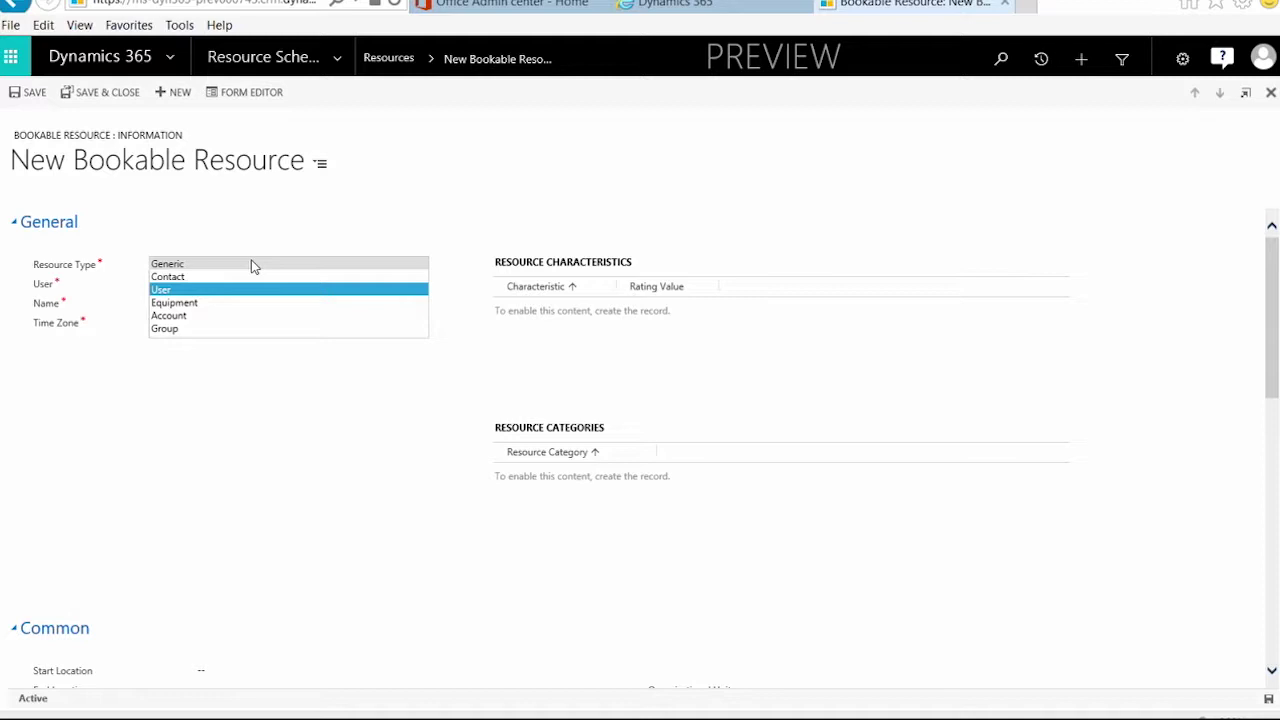
Try the Contact and Account resource types on the new bookable resource and set the type back to User.
click(198, 290)
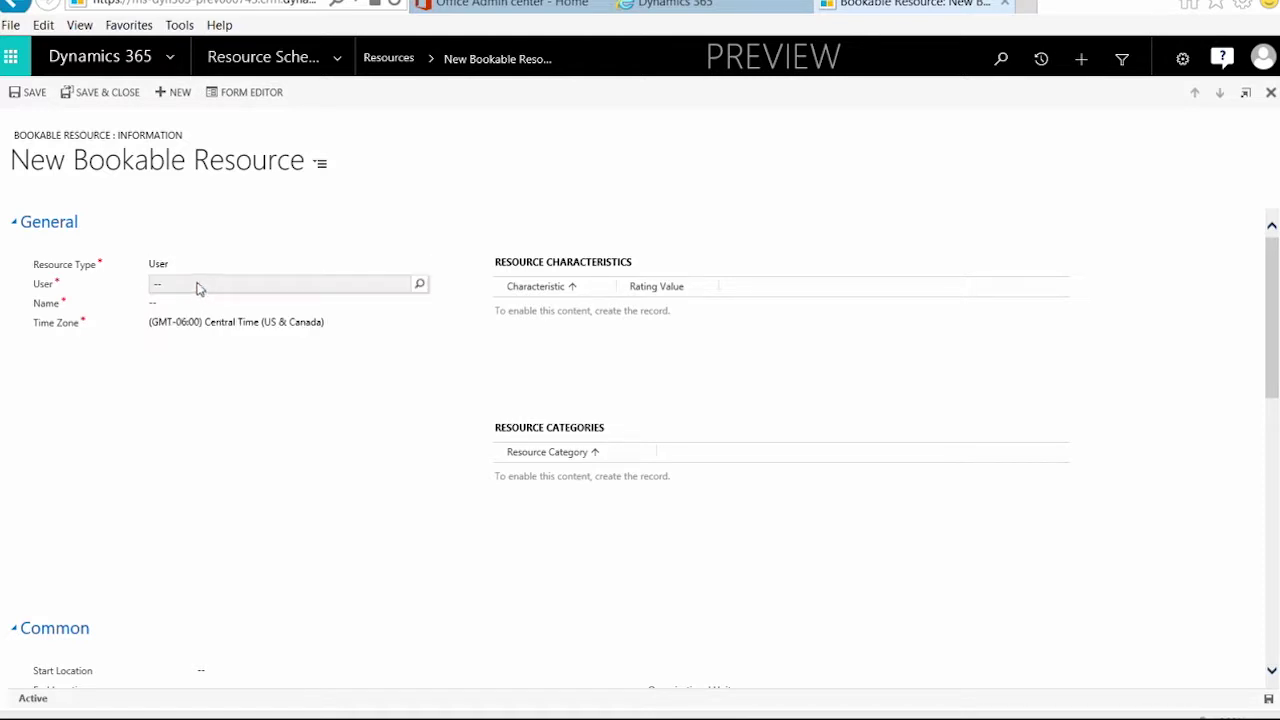
click(194, 266)
click(193, 279)
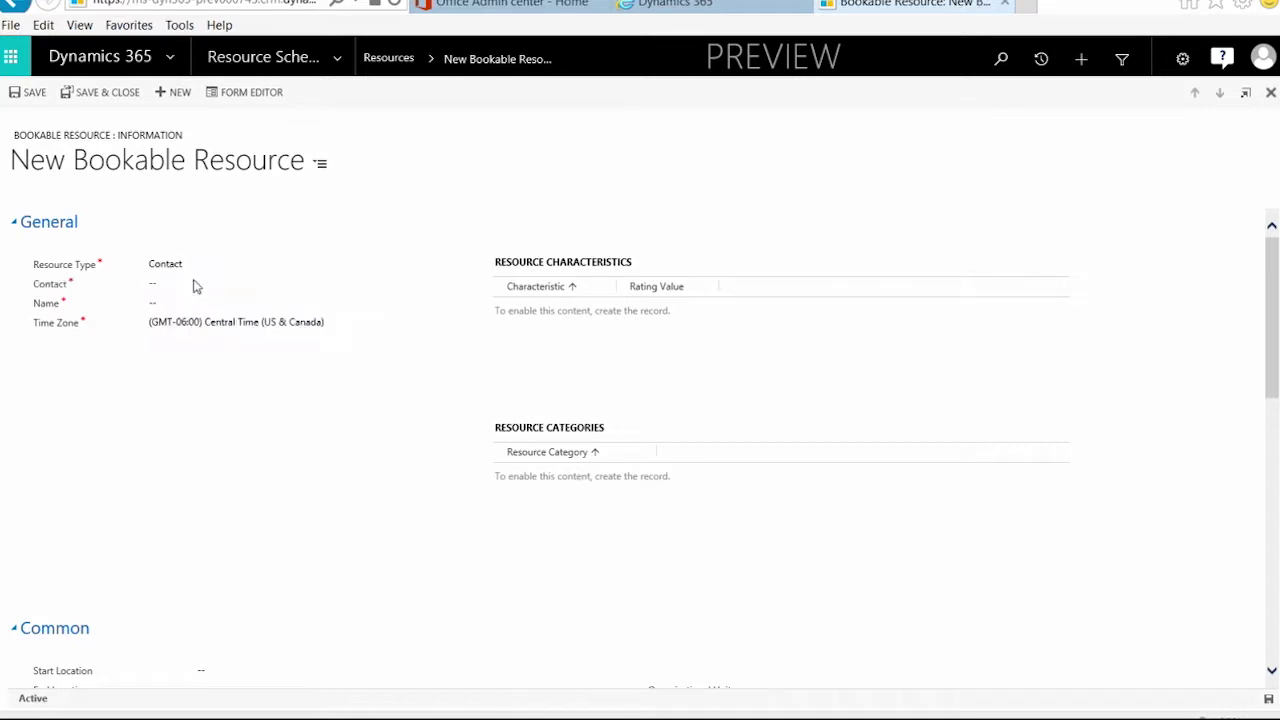
click(192, 274)
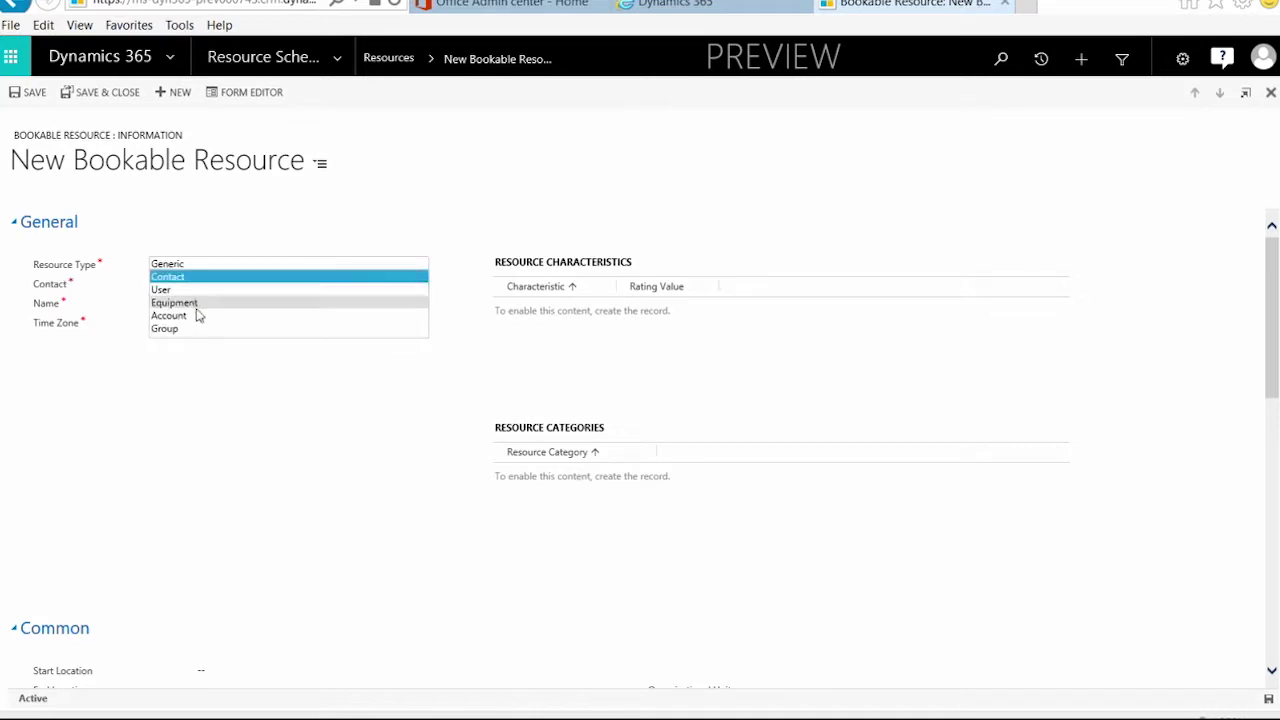
click(198, 316)
click(207, 272)
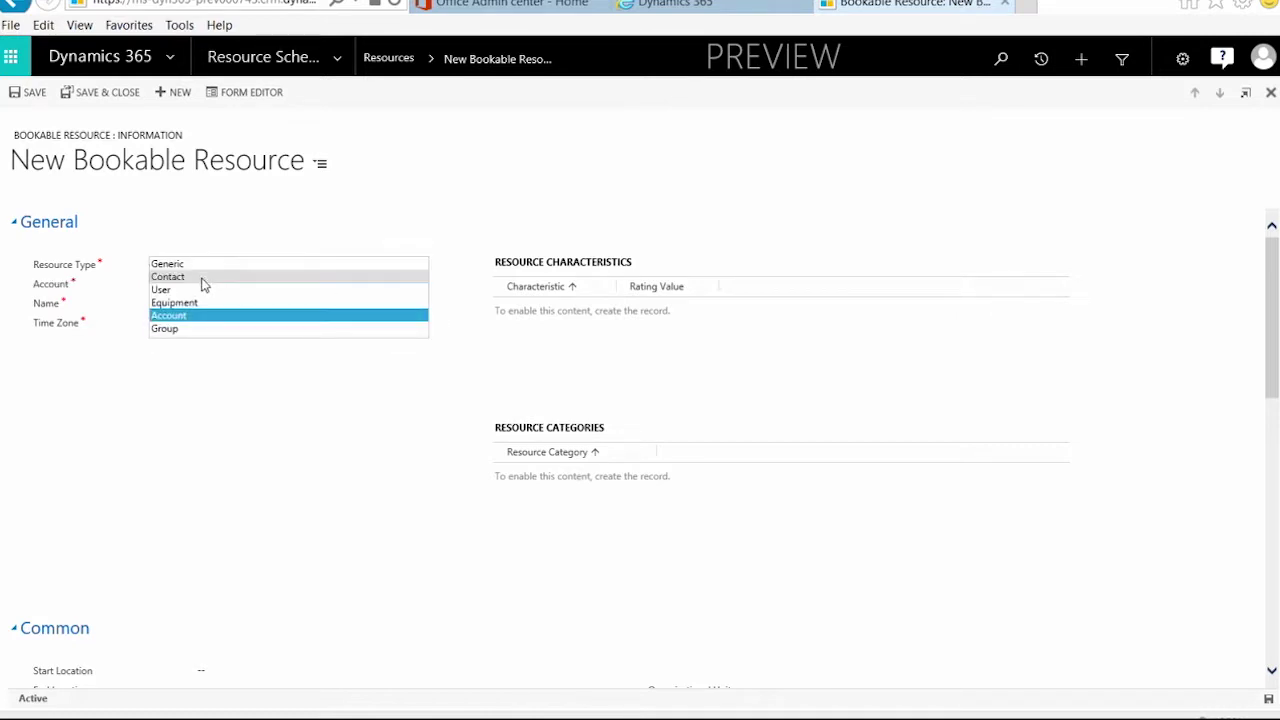
click(201, 289)
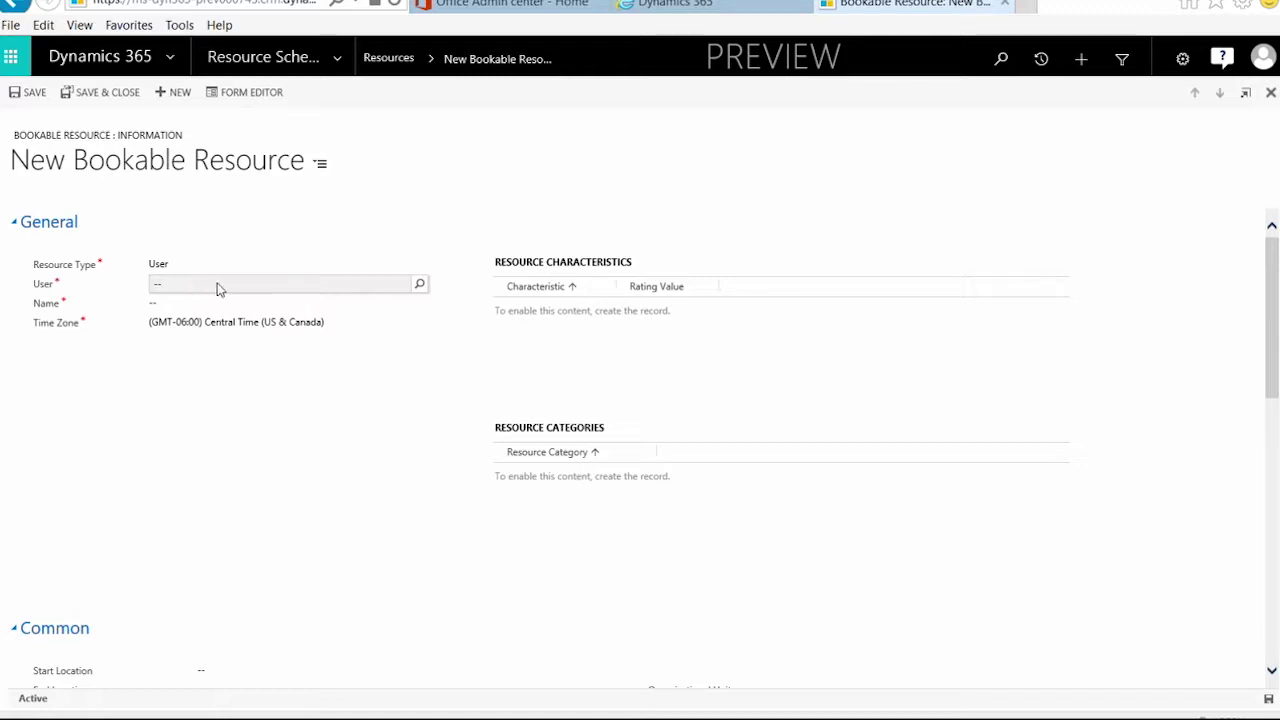
Look up the user by first name and assign that user to the new bookable resource.
click(219, 288)
text(Derik)
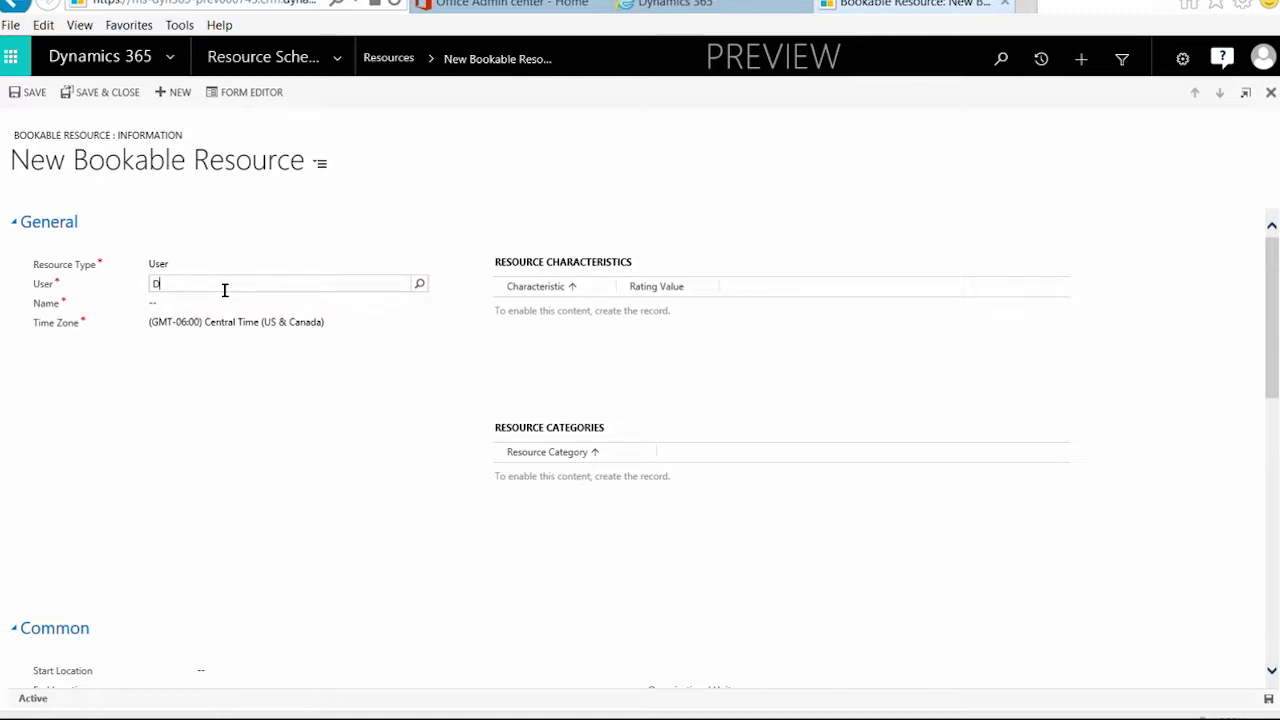
click(420, 287)
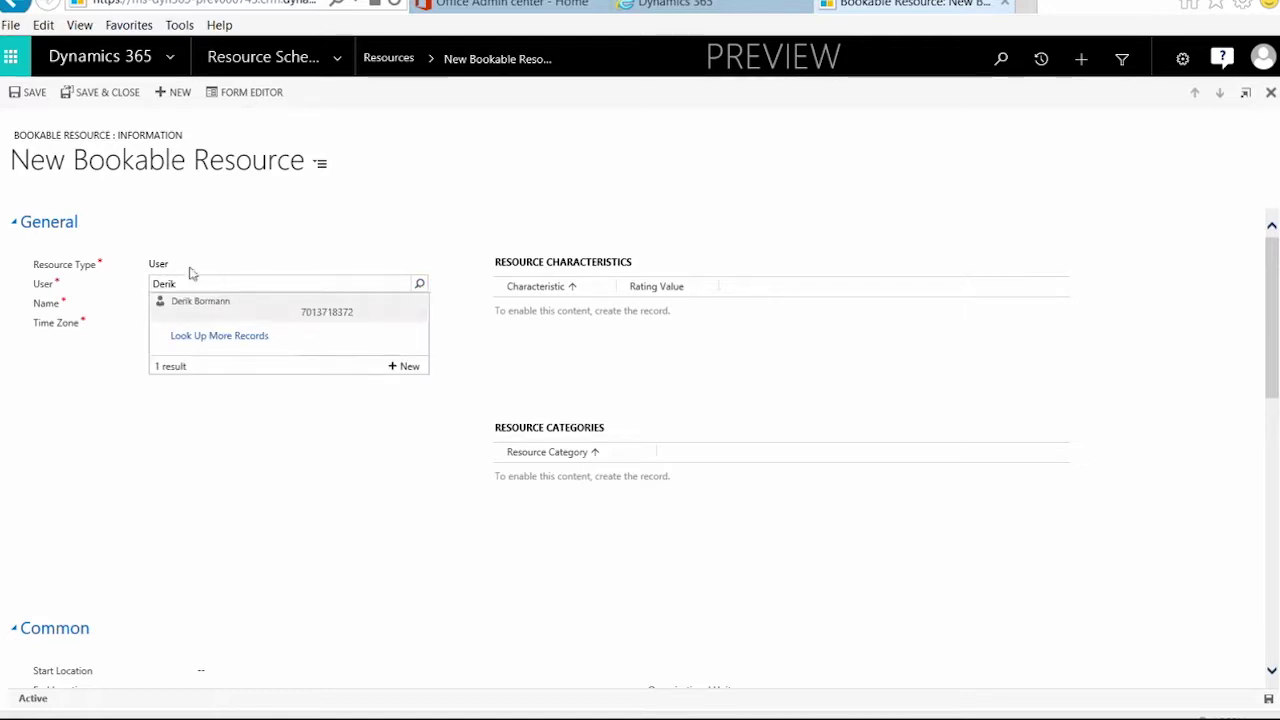
click(193, 306)
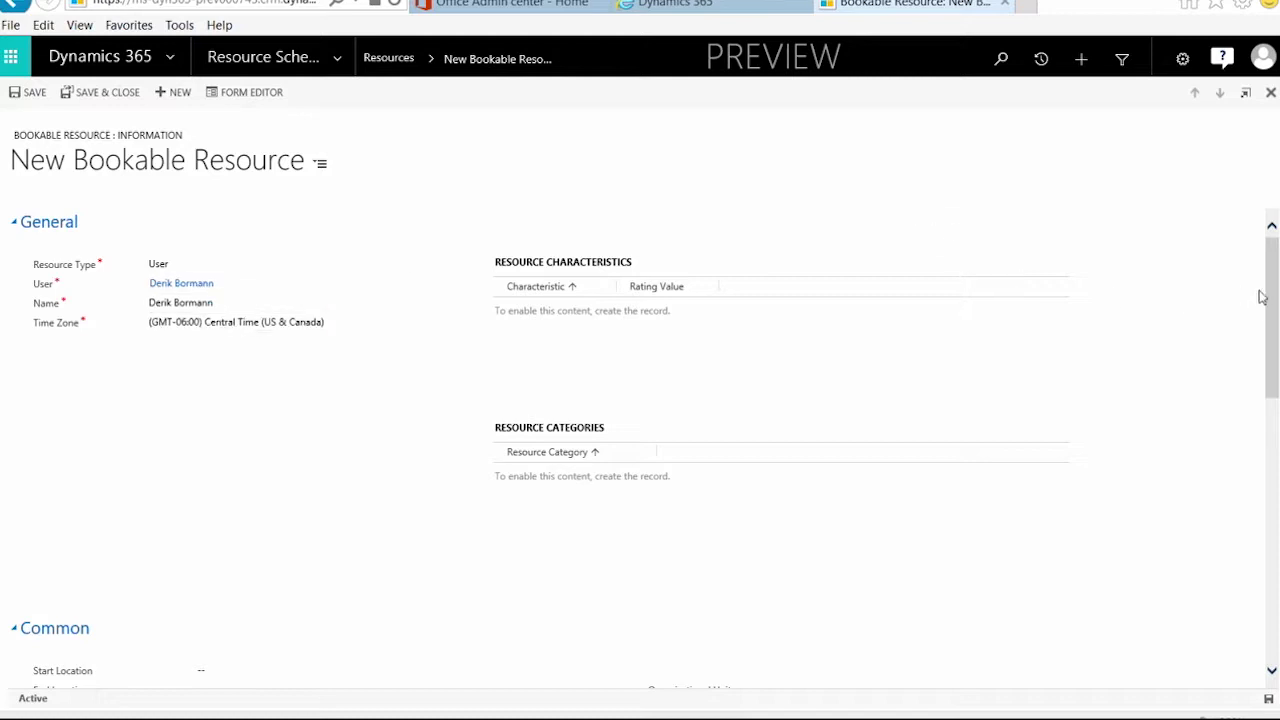
Set the organizational unit of the new bookable resource to Redmond.
scroll(1270, 272, down, 1)
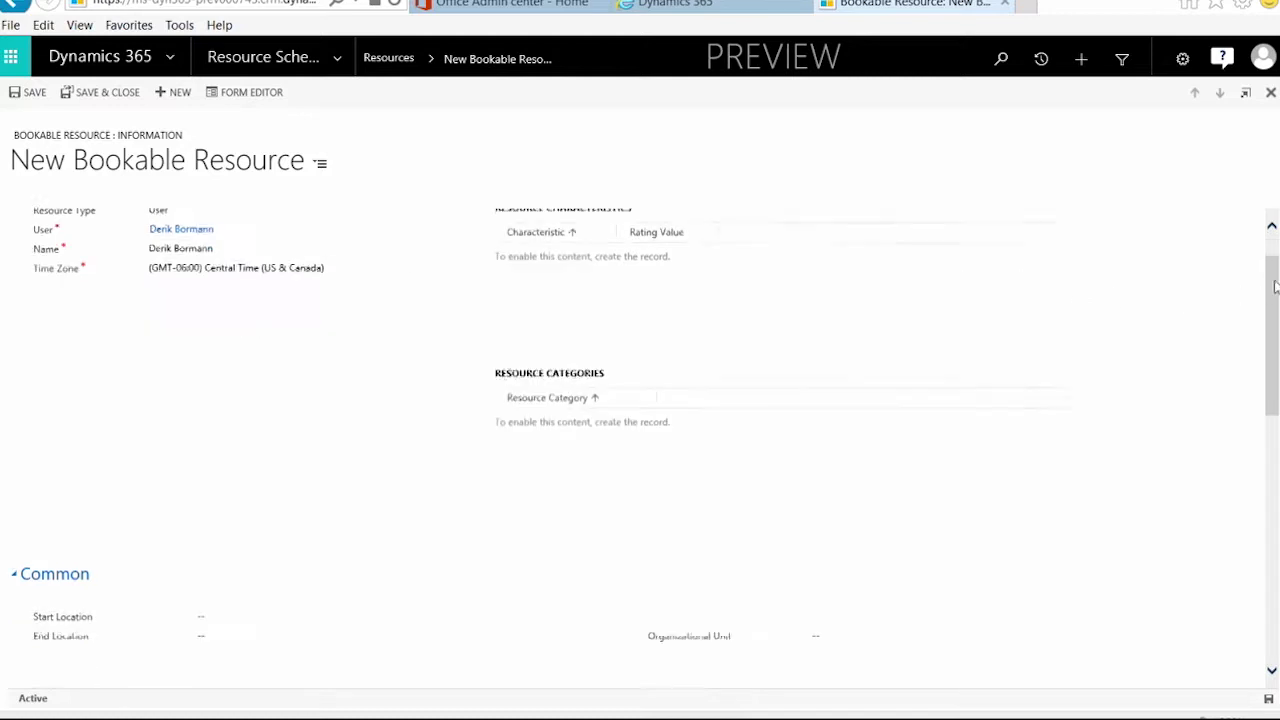
scroll(1250, 340, down, 2)
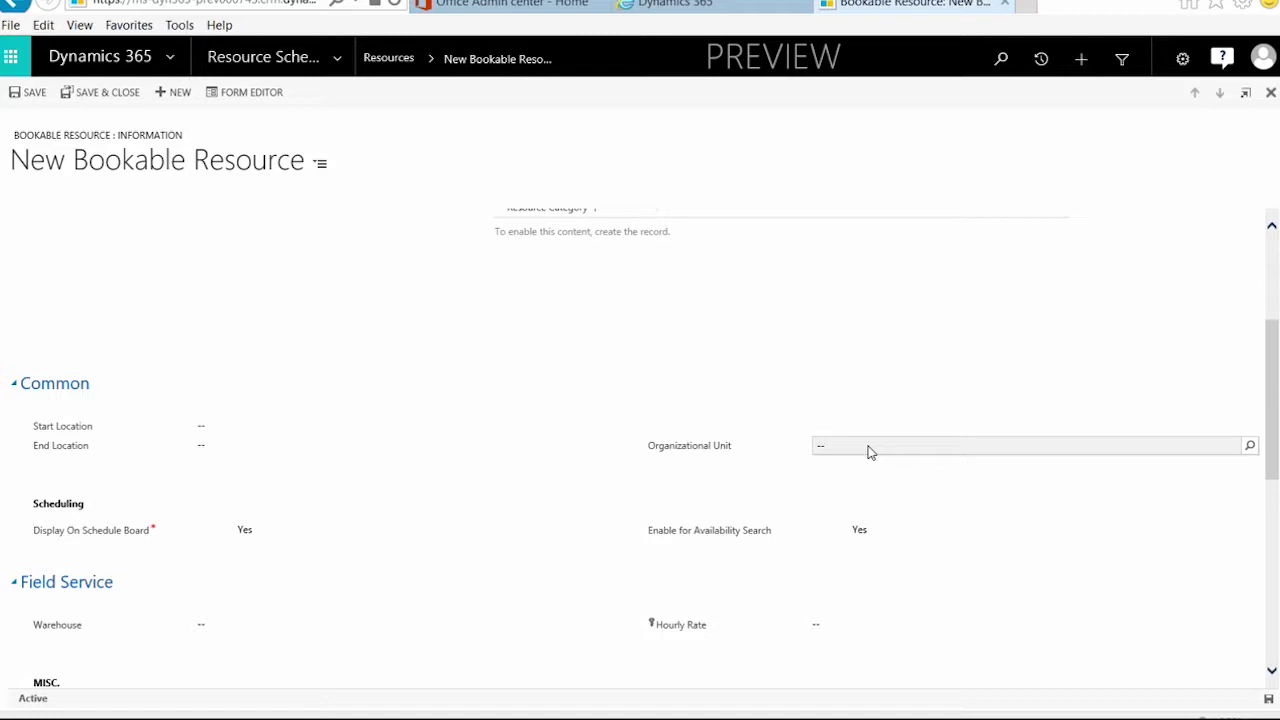
click(1250, 447)
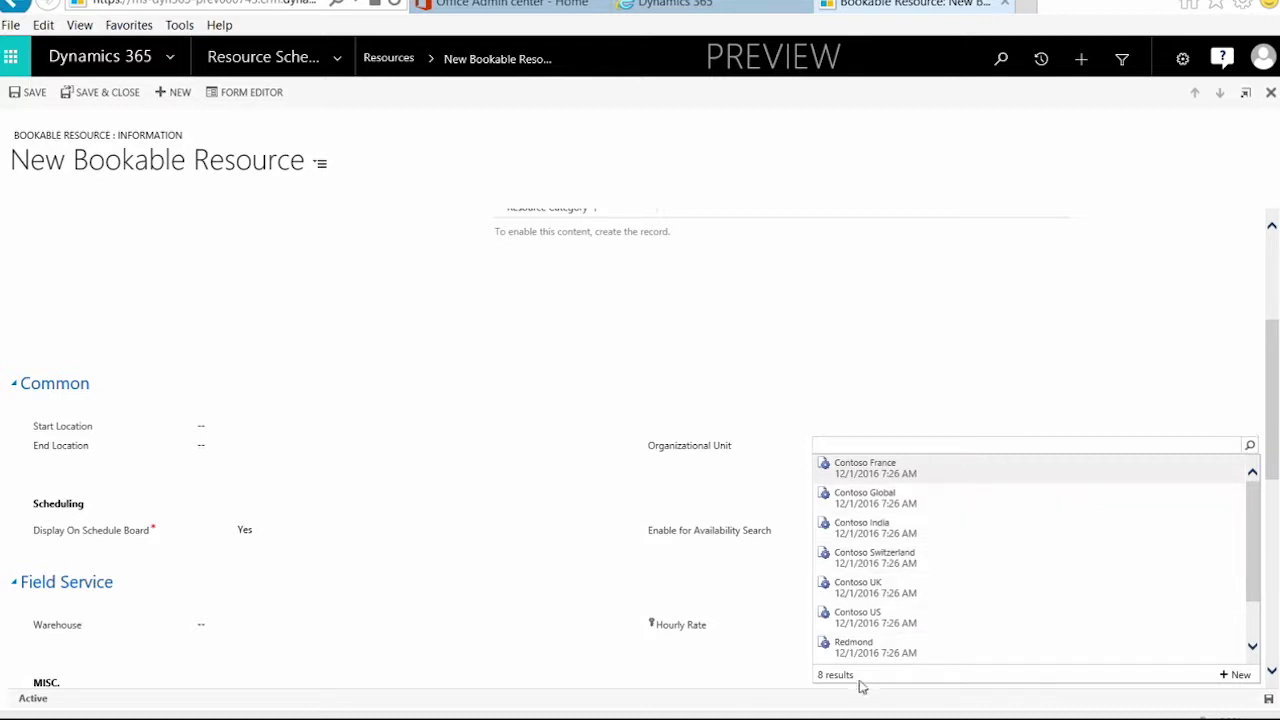
click(862, 650)
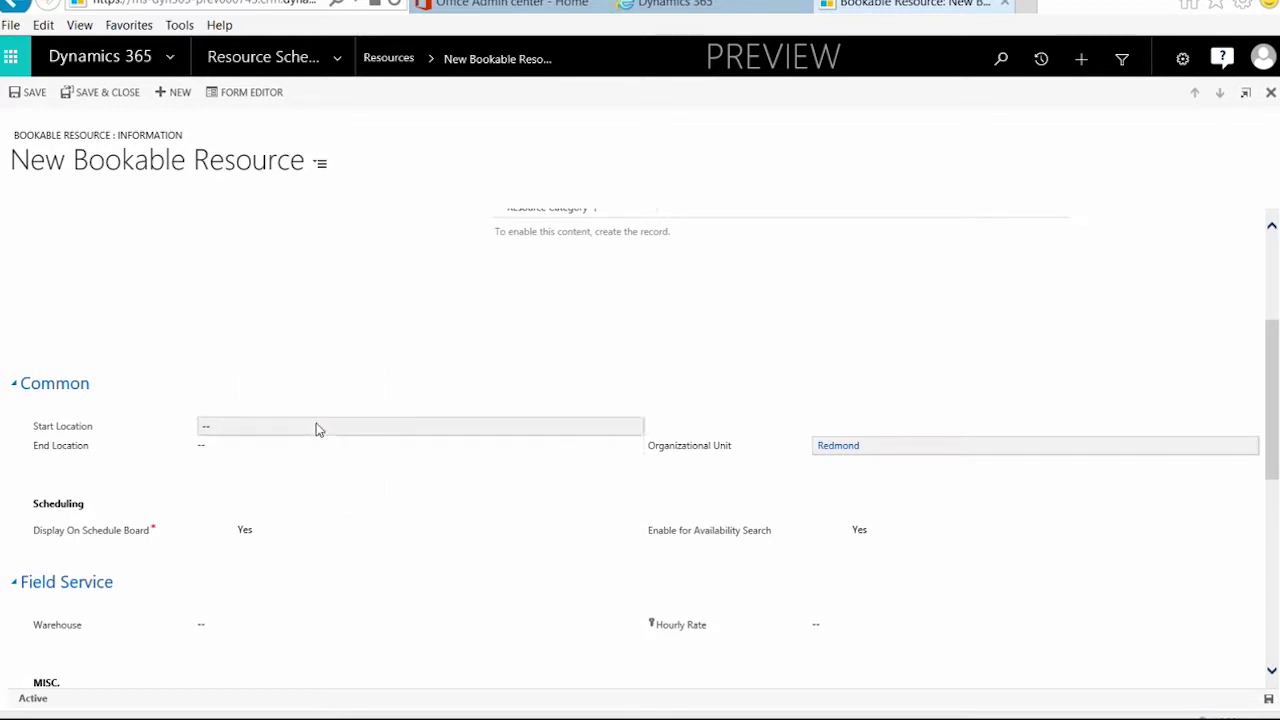
Check the start location choices and the remaining scheduling and field service settings, and save the new bookable resource.
click(316, 427)
click(387, 592)
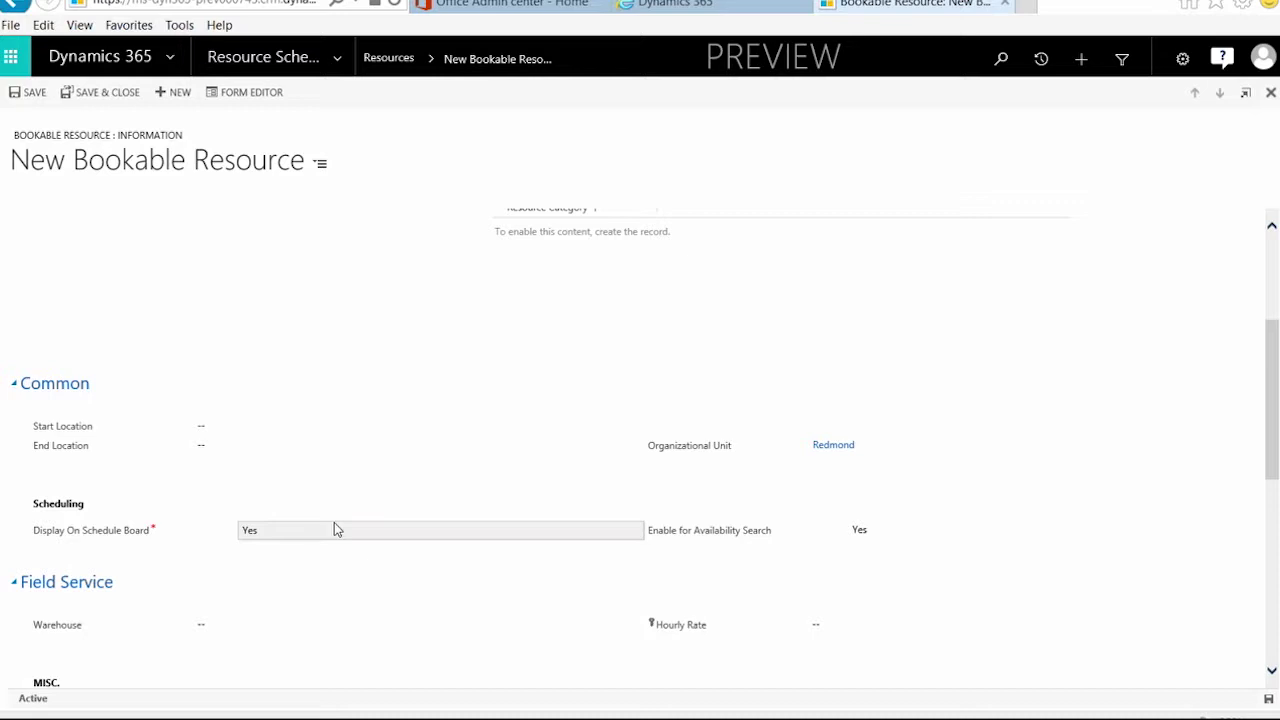
scroll(334, 529, down, 3)
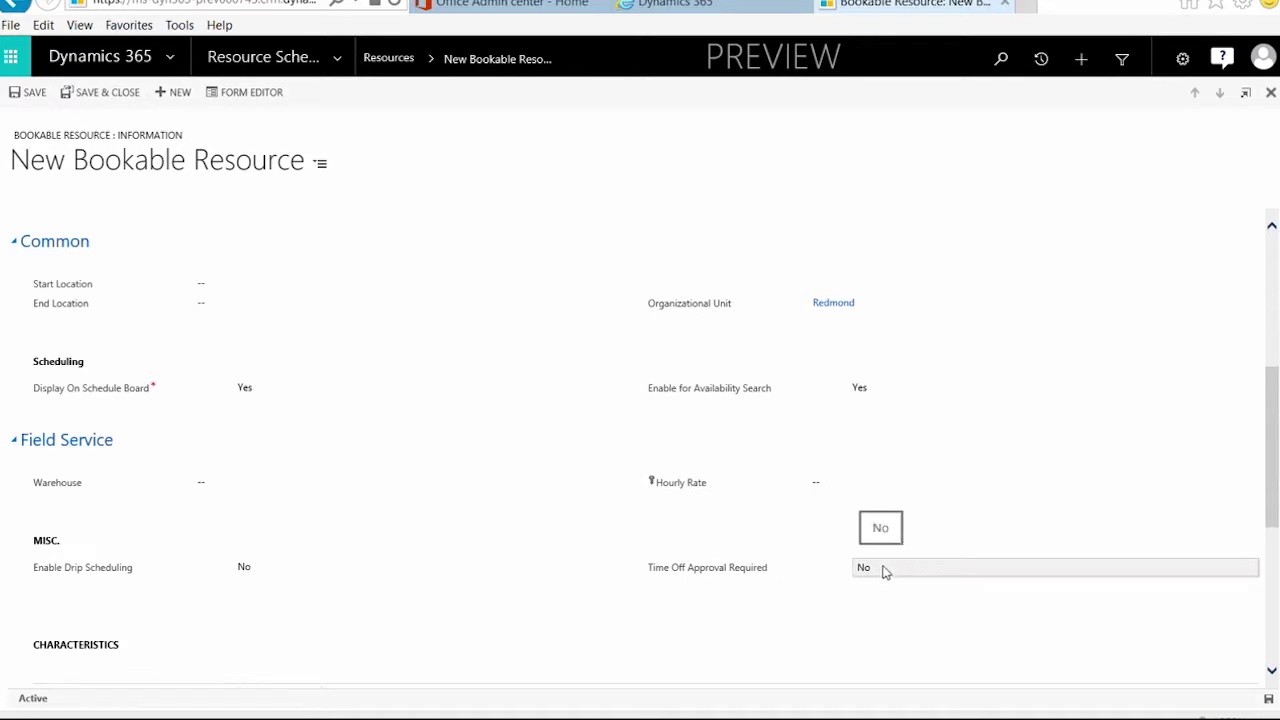
scroll(883, 571, up, 5)
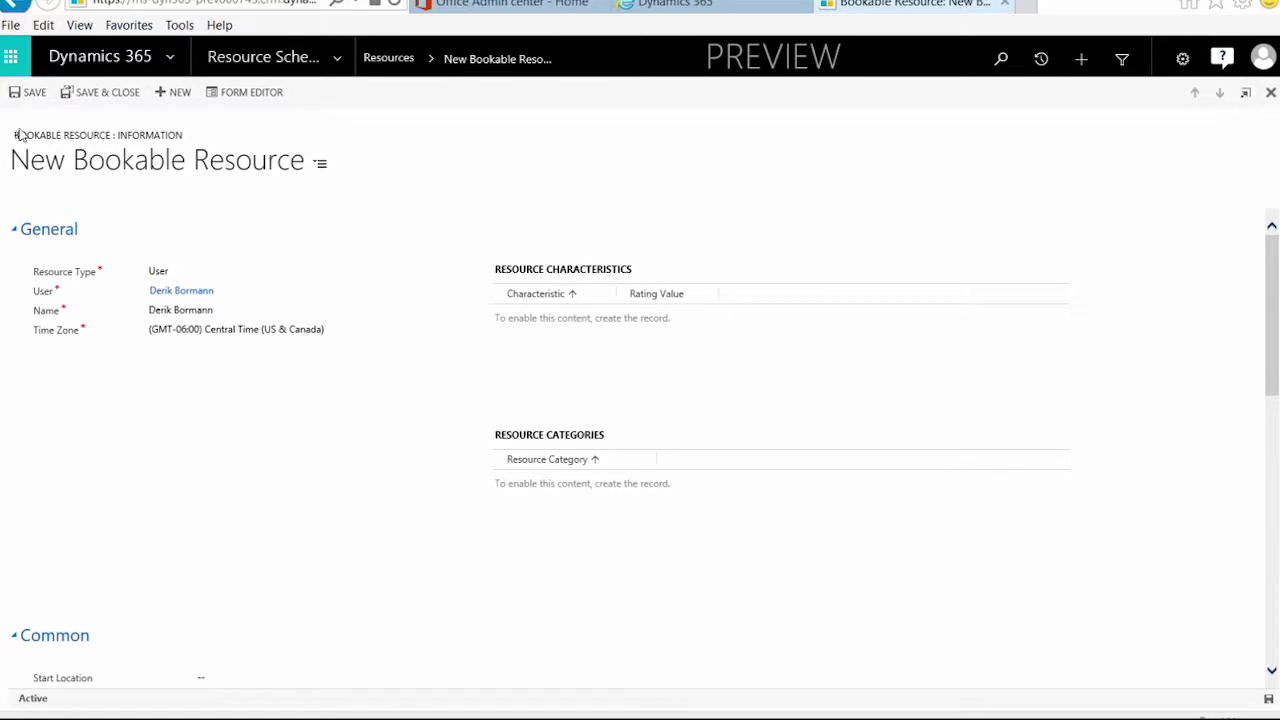
click(31, 96)
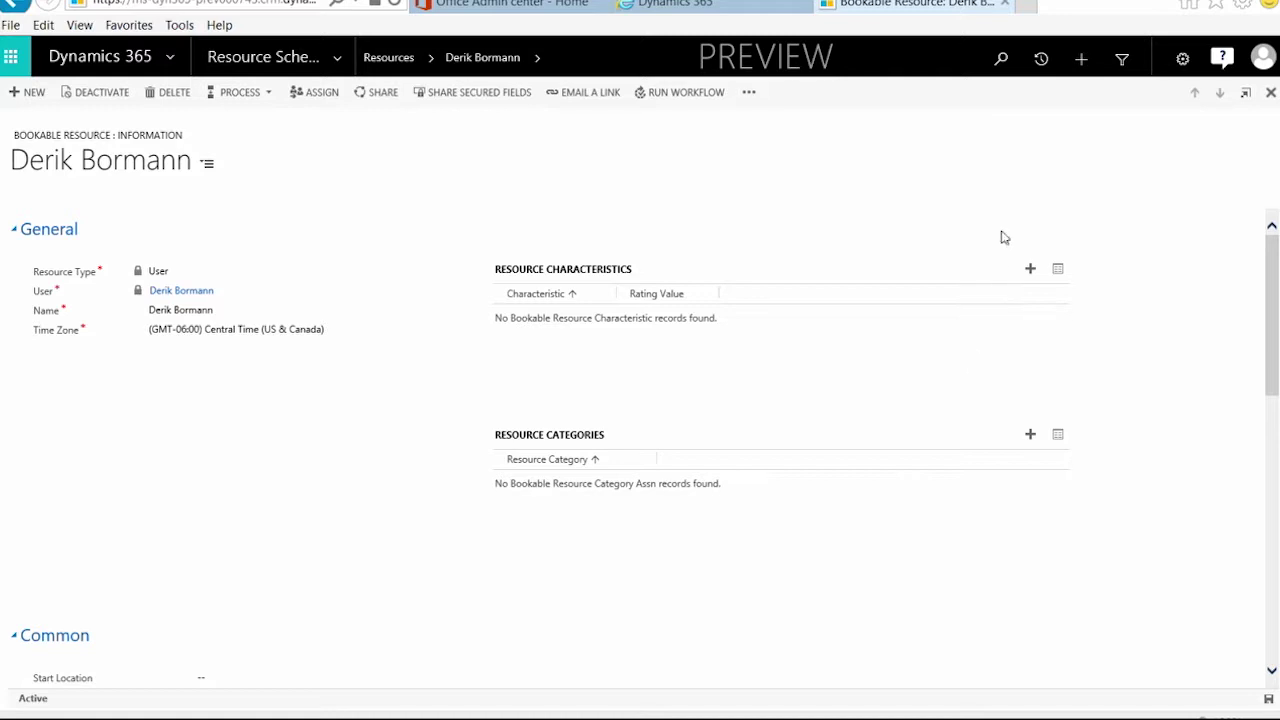
Add the CRM characteristic with a Proficient rating to the bookable resource, and save and close it.
click(1030, 272)
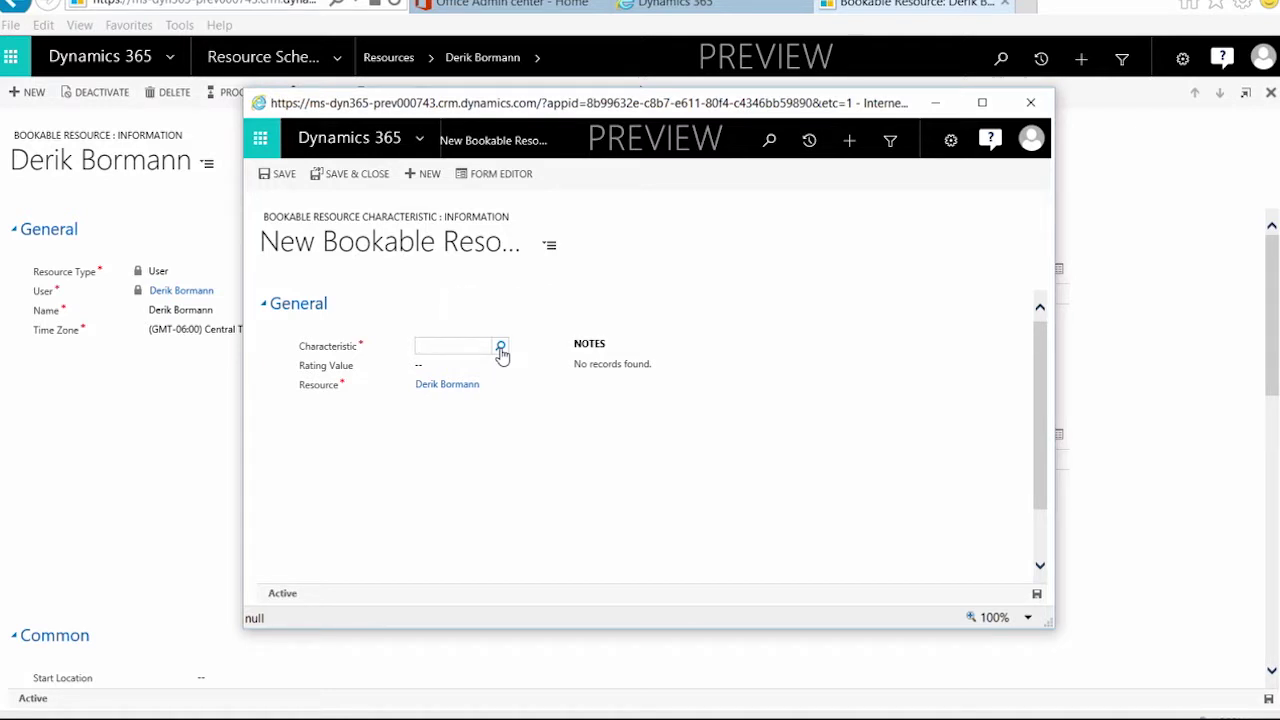
click(501, 348)
click(476, 342)
text(CRM)
click(501, 347)
click(477, 366)
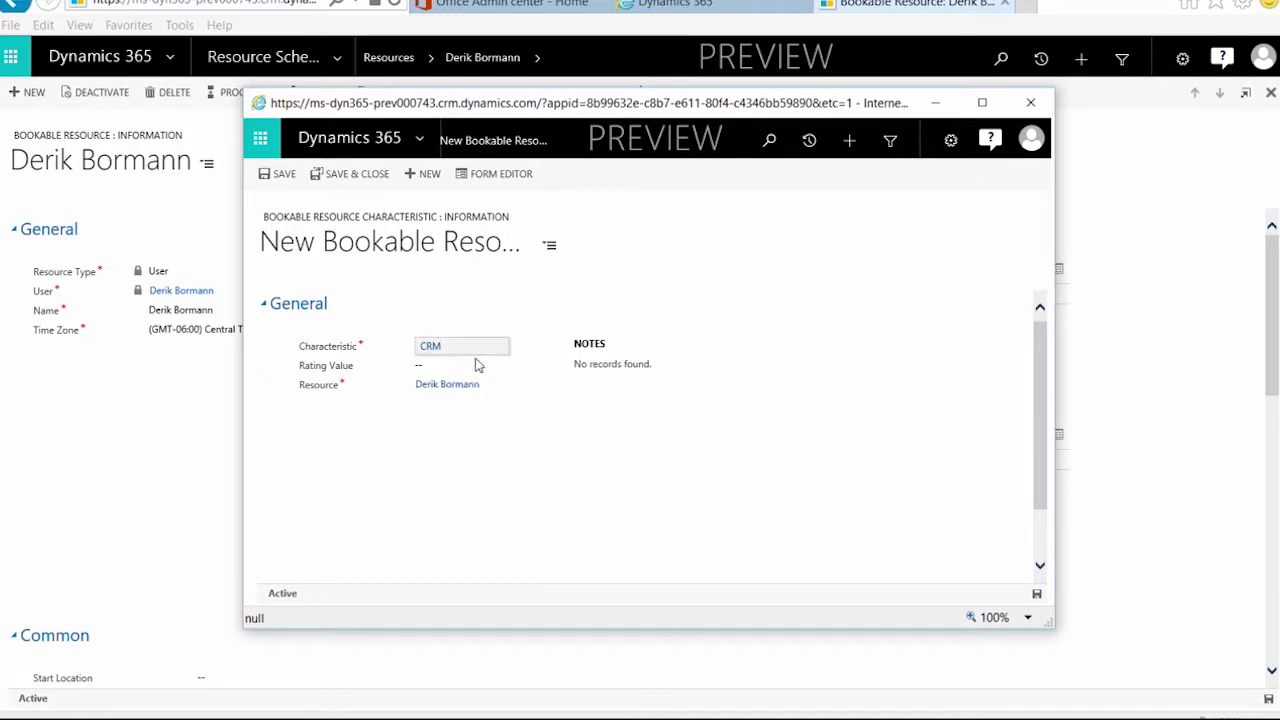
click(500, 368)
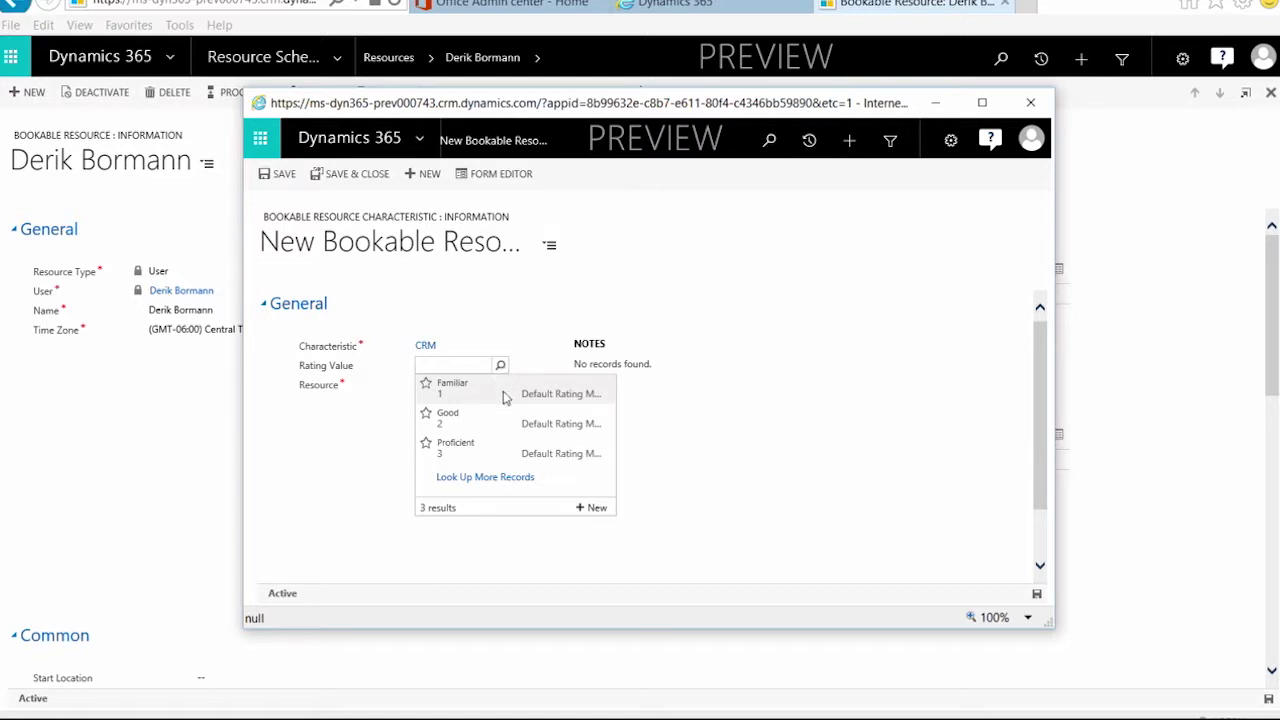
click(490, 454)
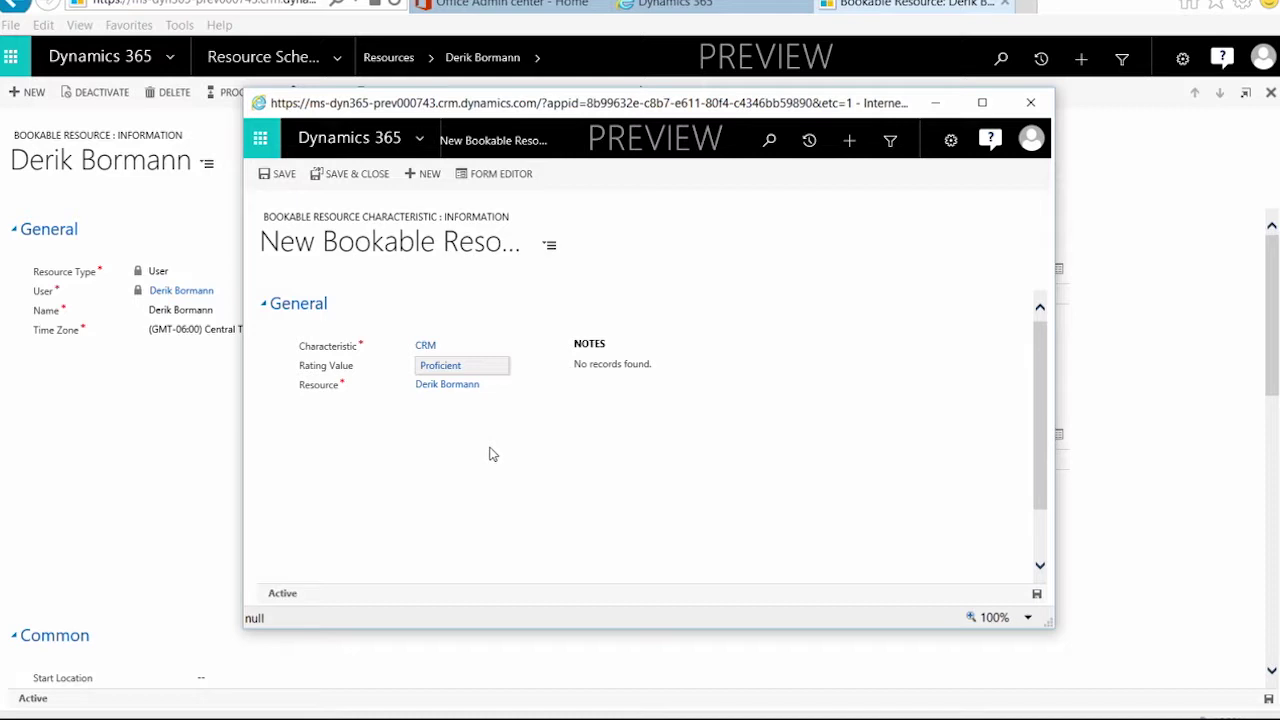
click(351, 177)
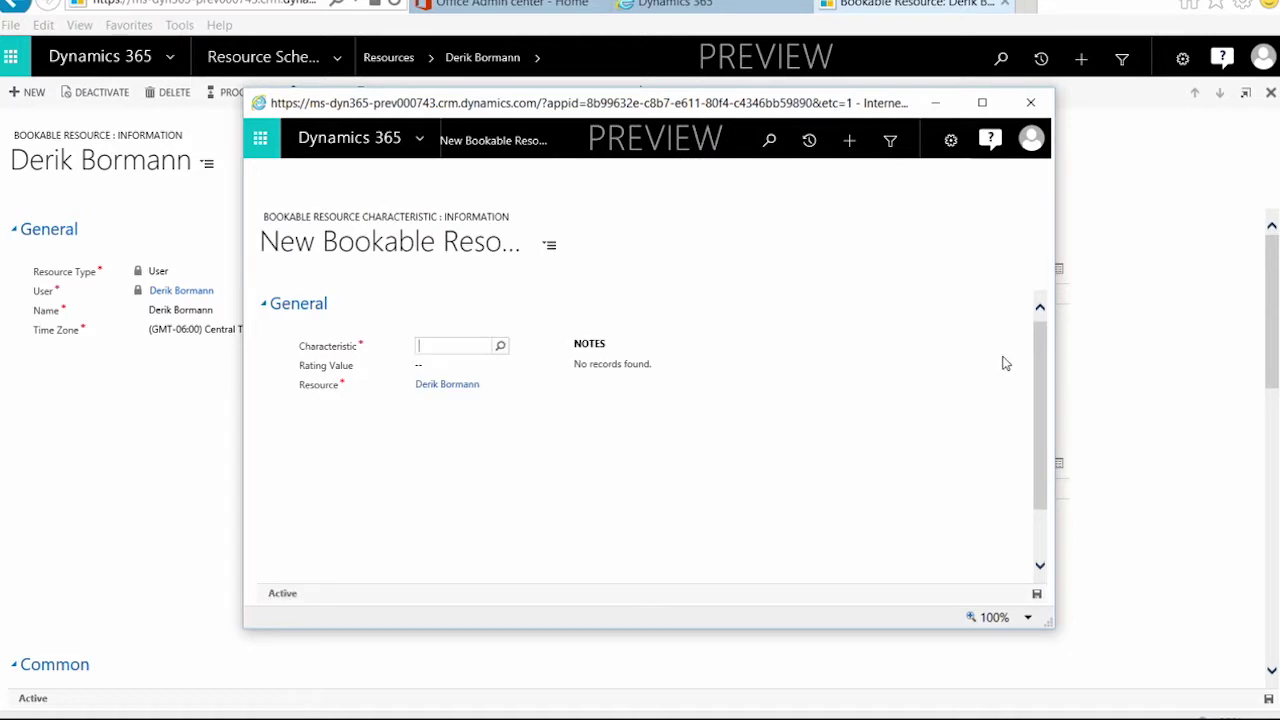
Add the AR12 Certification characteristic with a Good rating to the resource, and save and close it.
click(501, 347)
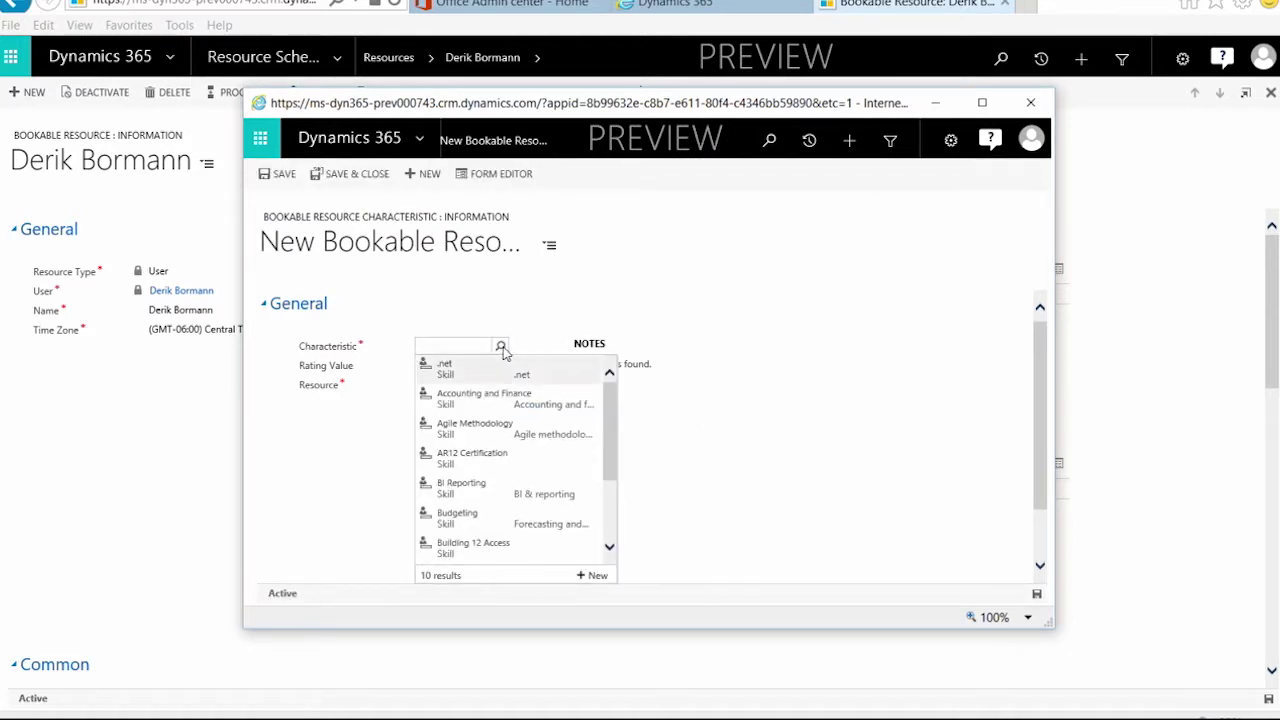
click(480, 458)
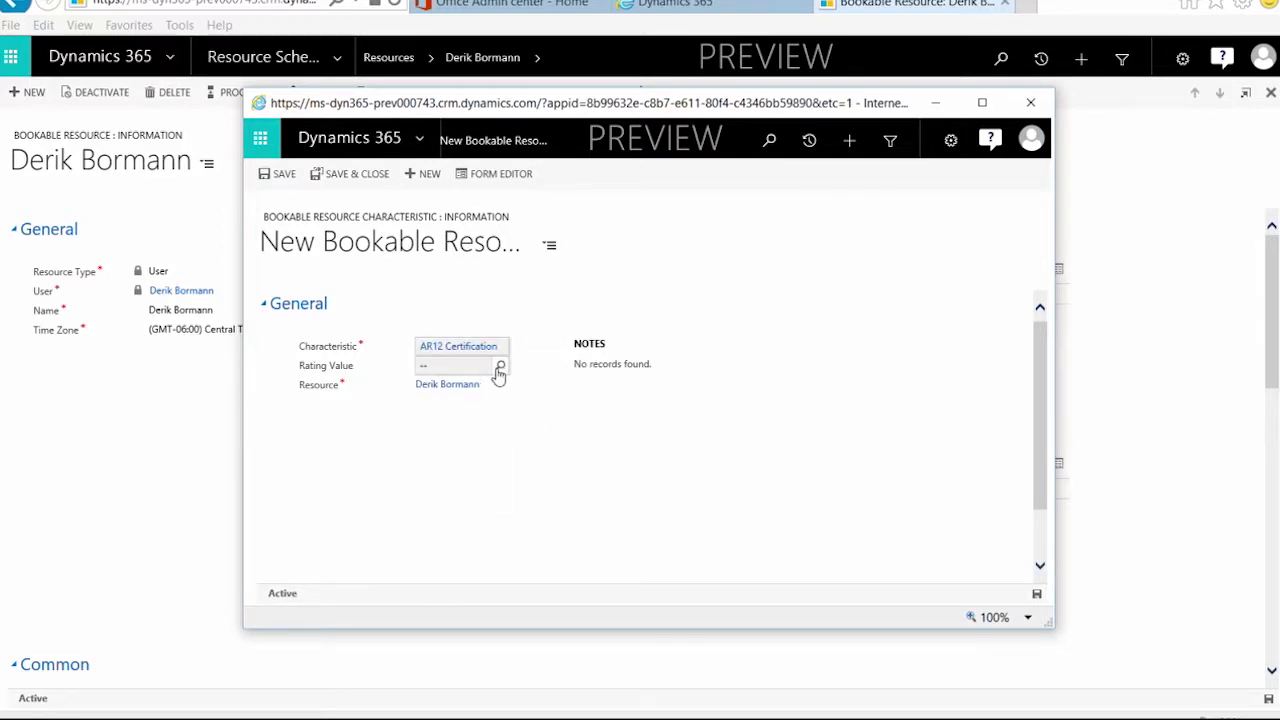
click(500, 367)
click(462, 416)
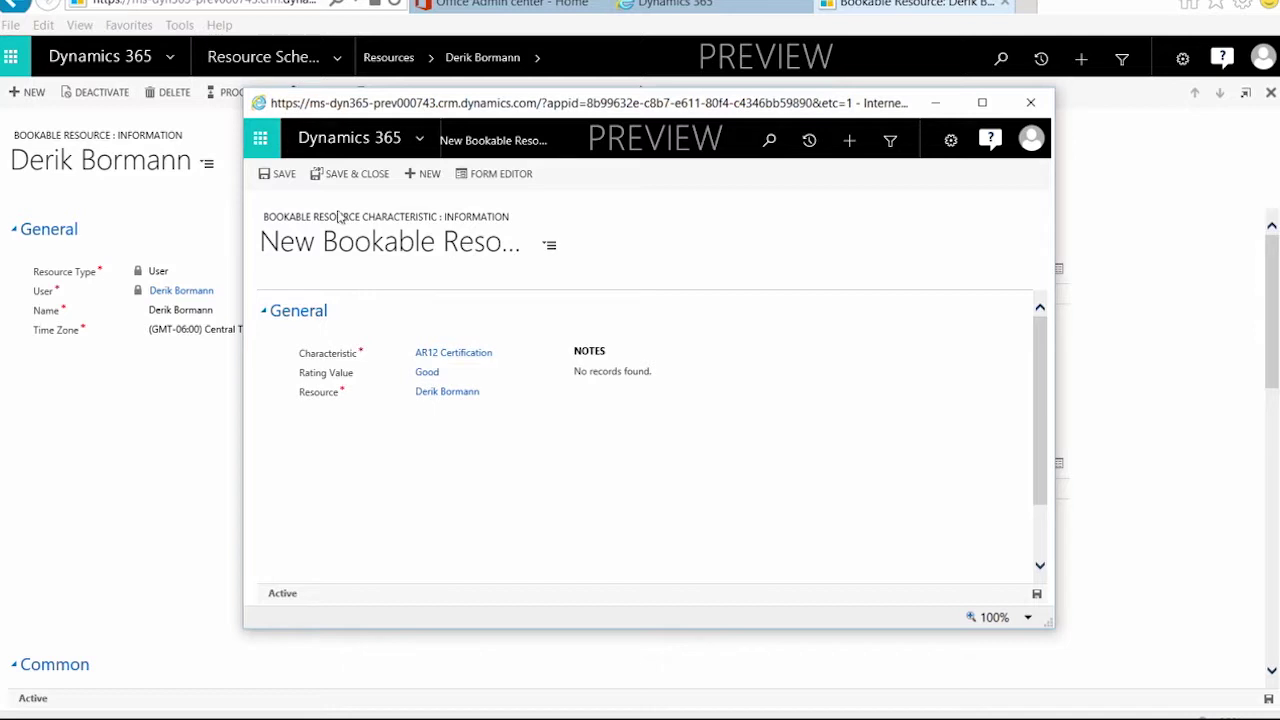
click(323, 175)
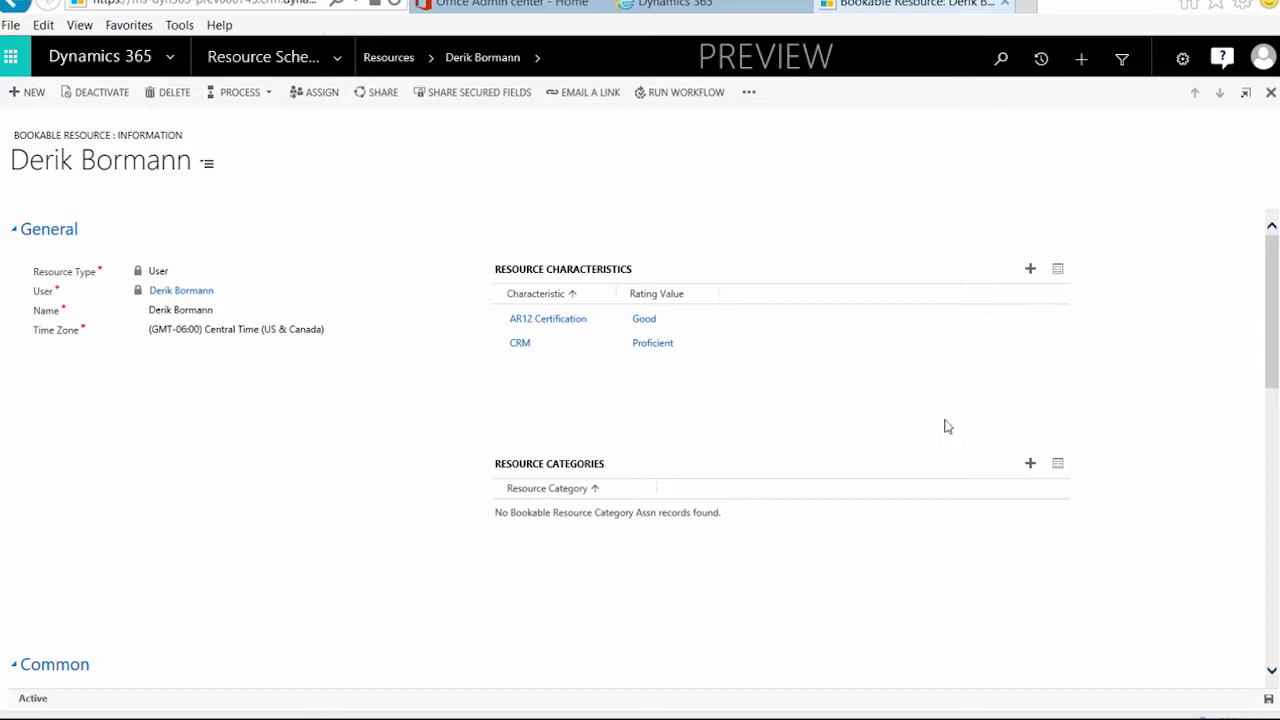
Assign the Technician resource category to the bookable resource from the full category lookup, and save and close it.
click(1031, 464)
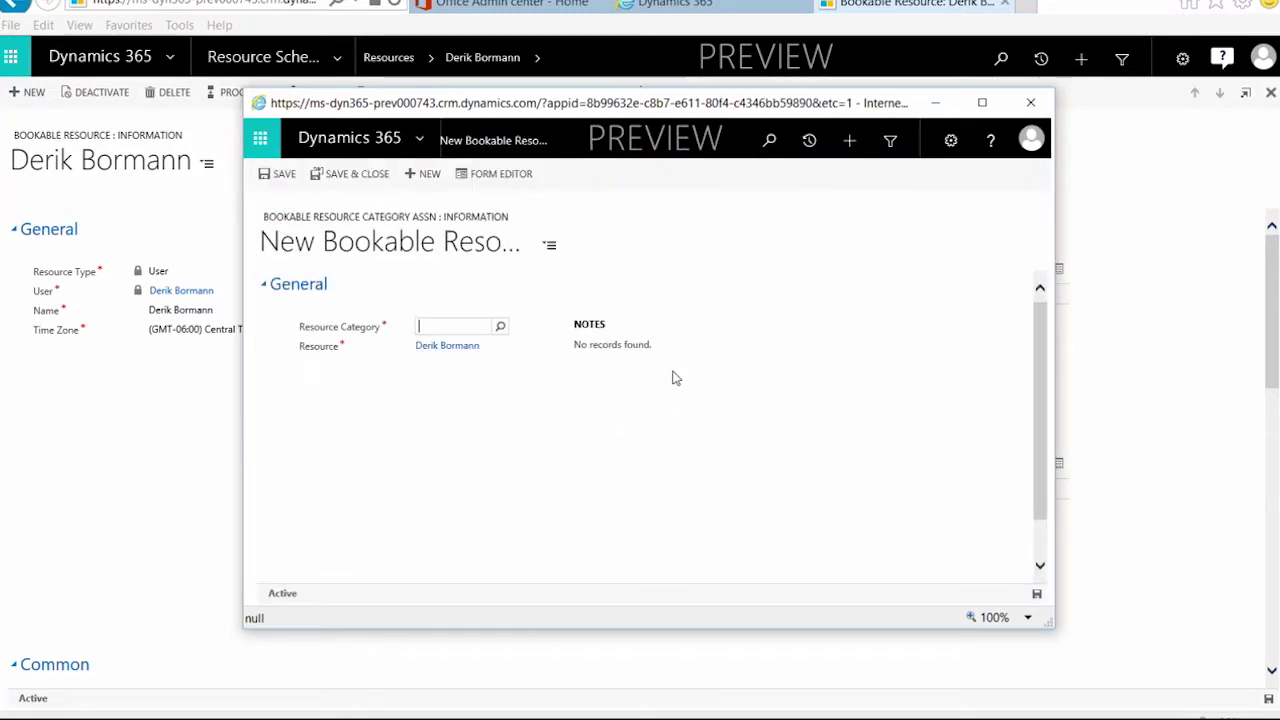
click(501, 328)
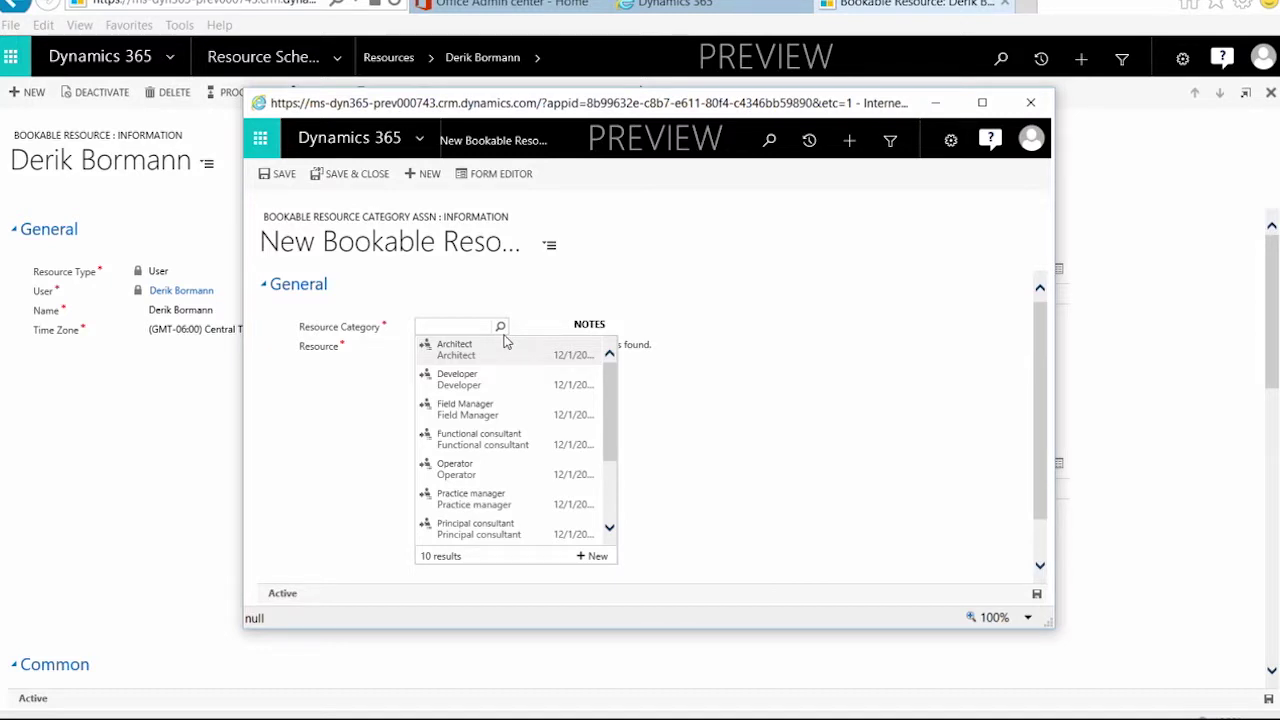
drag(606, 449, 620, 505)
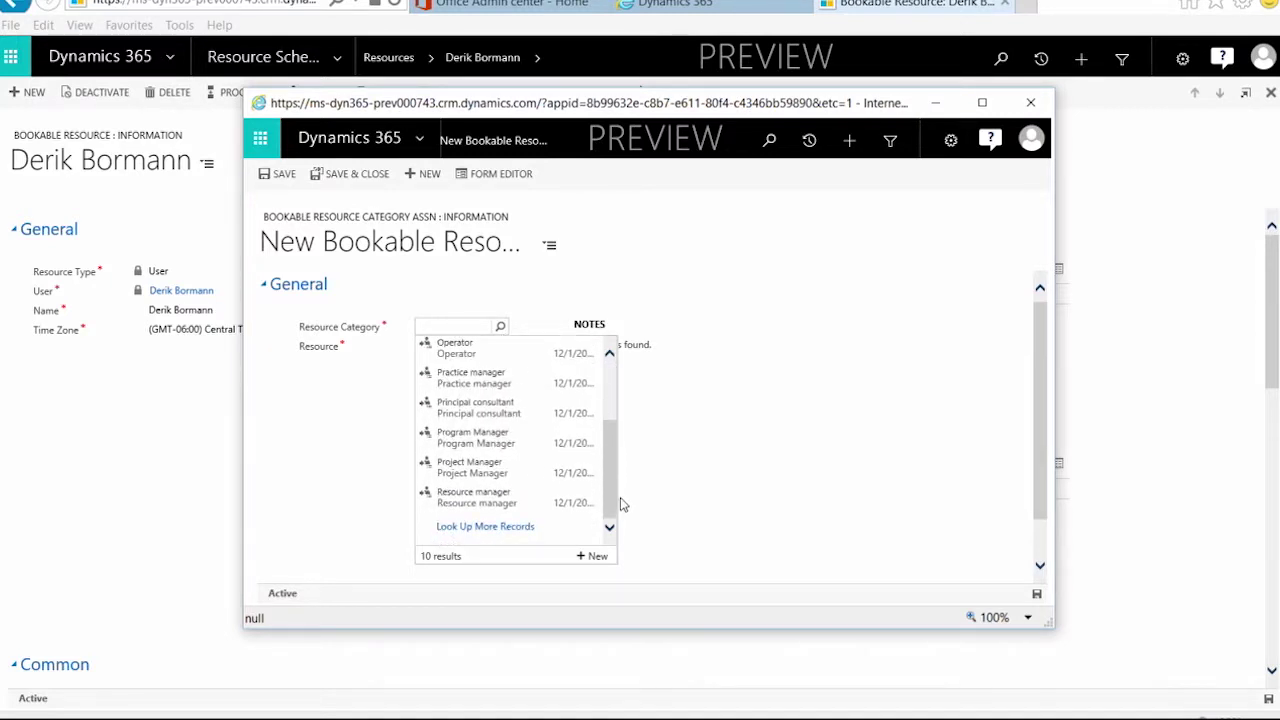
click(530, 526)
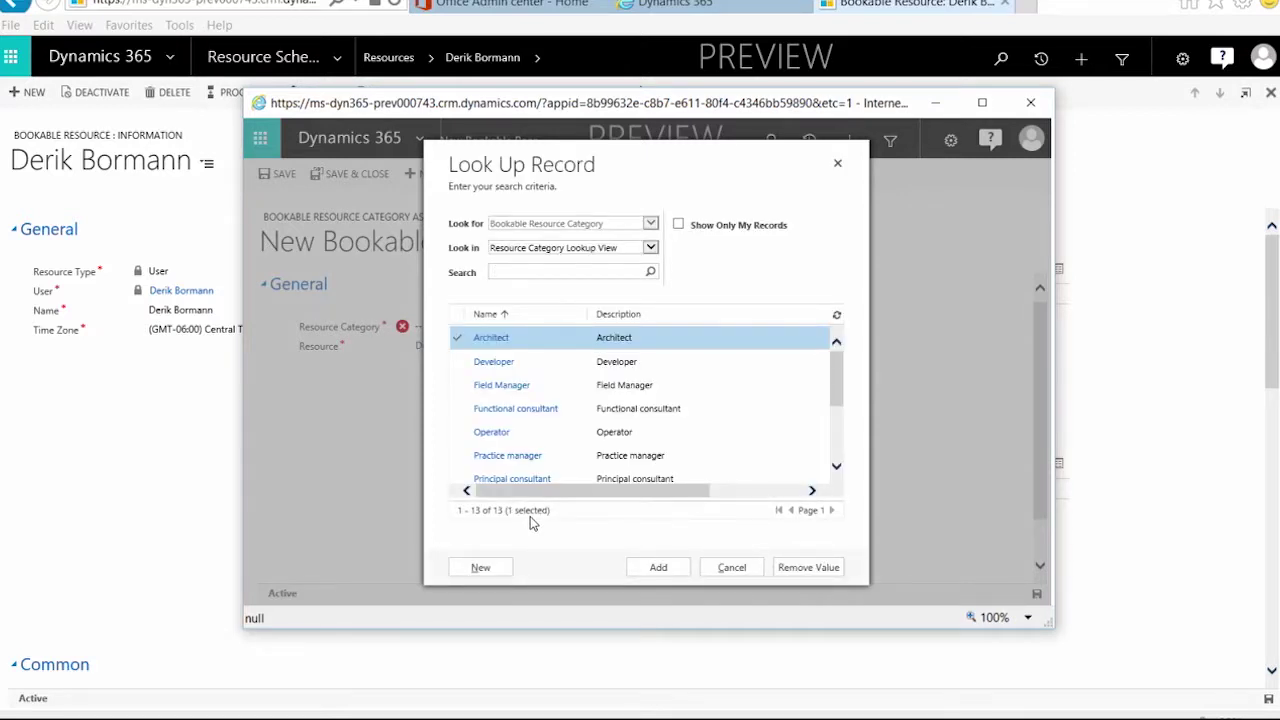
scroll(640, 425, down, 3)
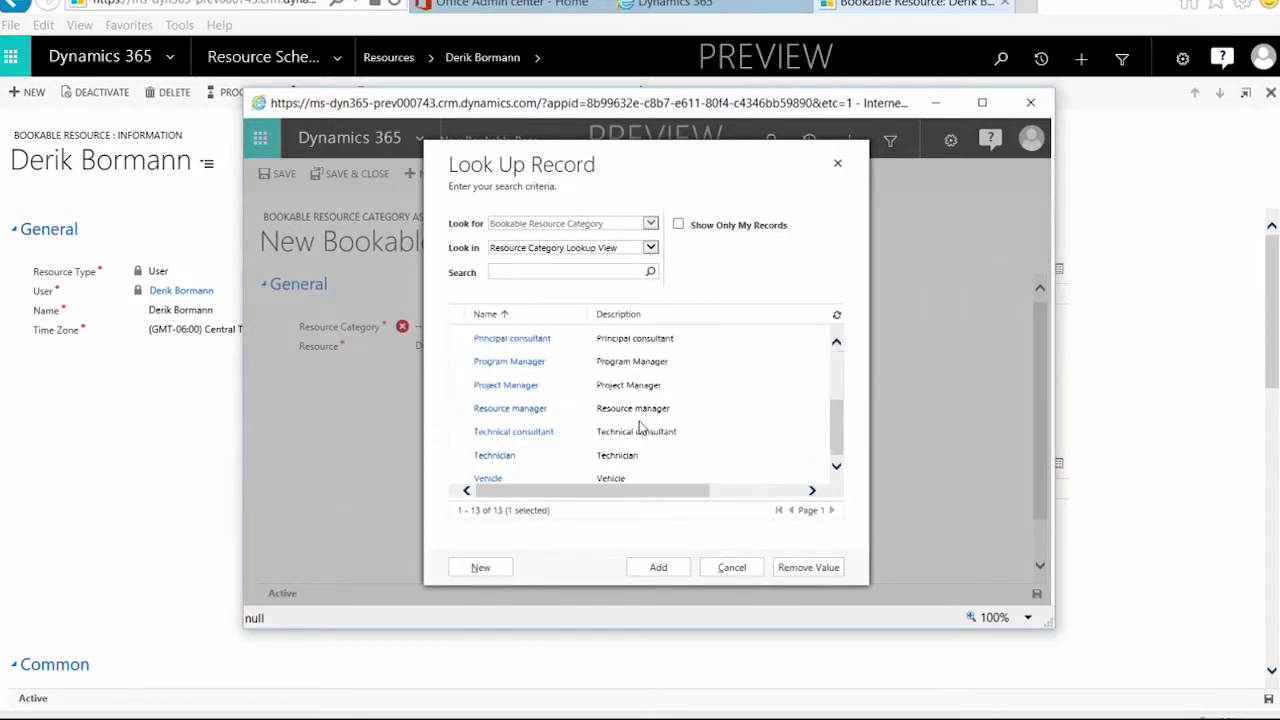
click(540, 457)
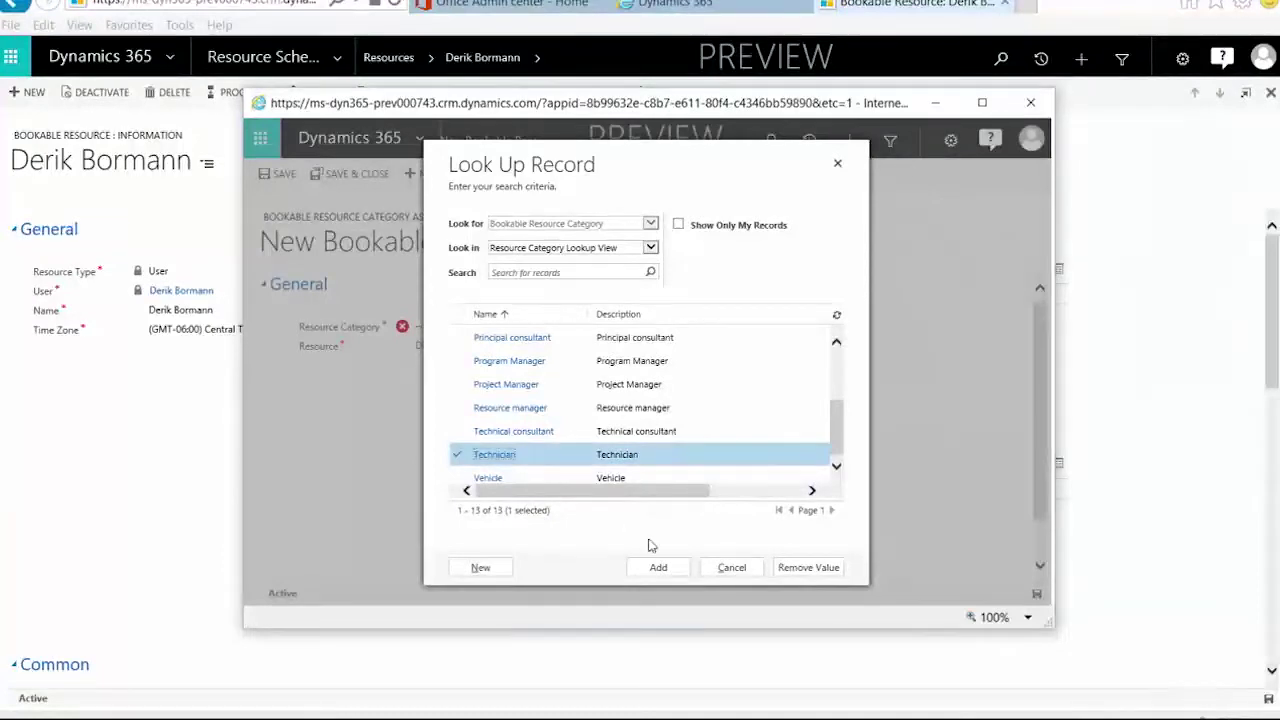
click(662, 568)
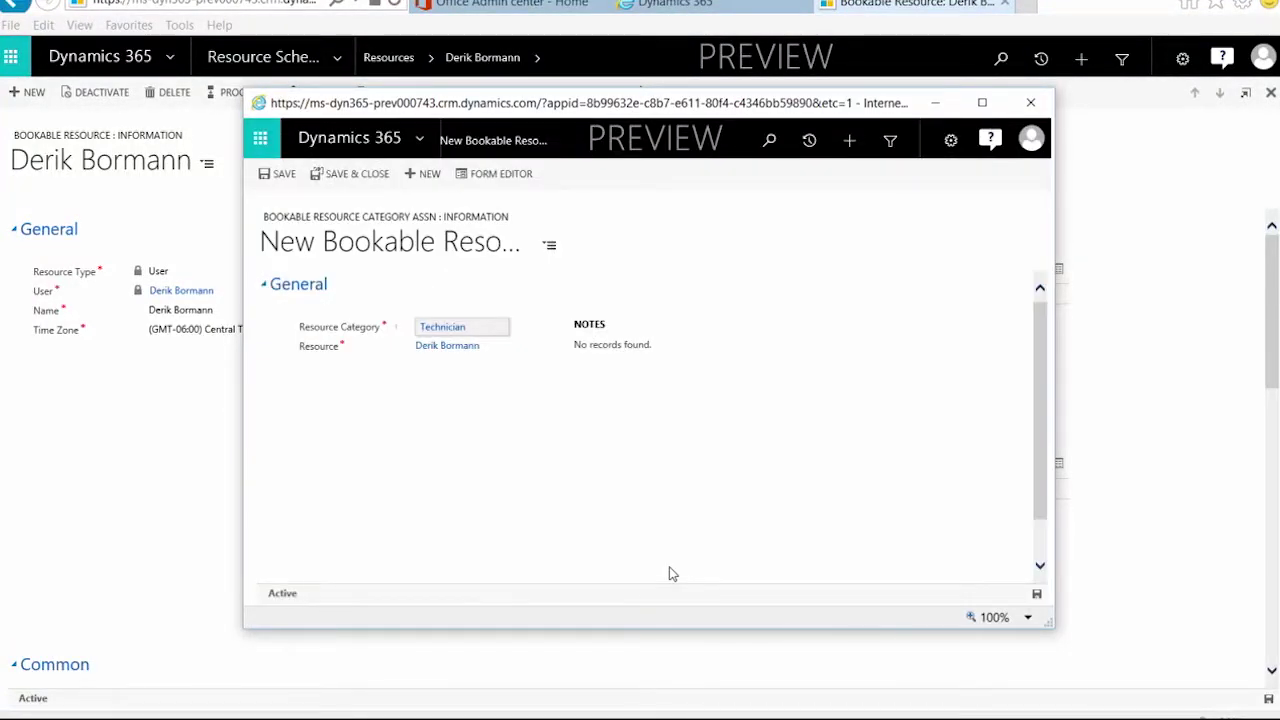
click(354, 176)
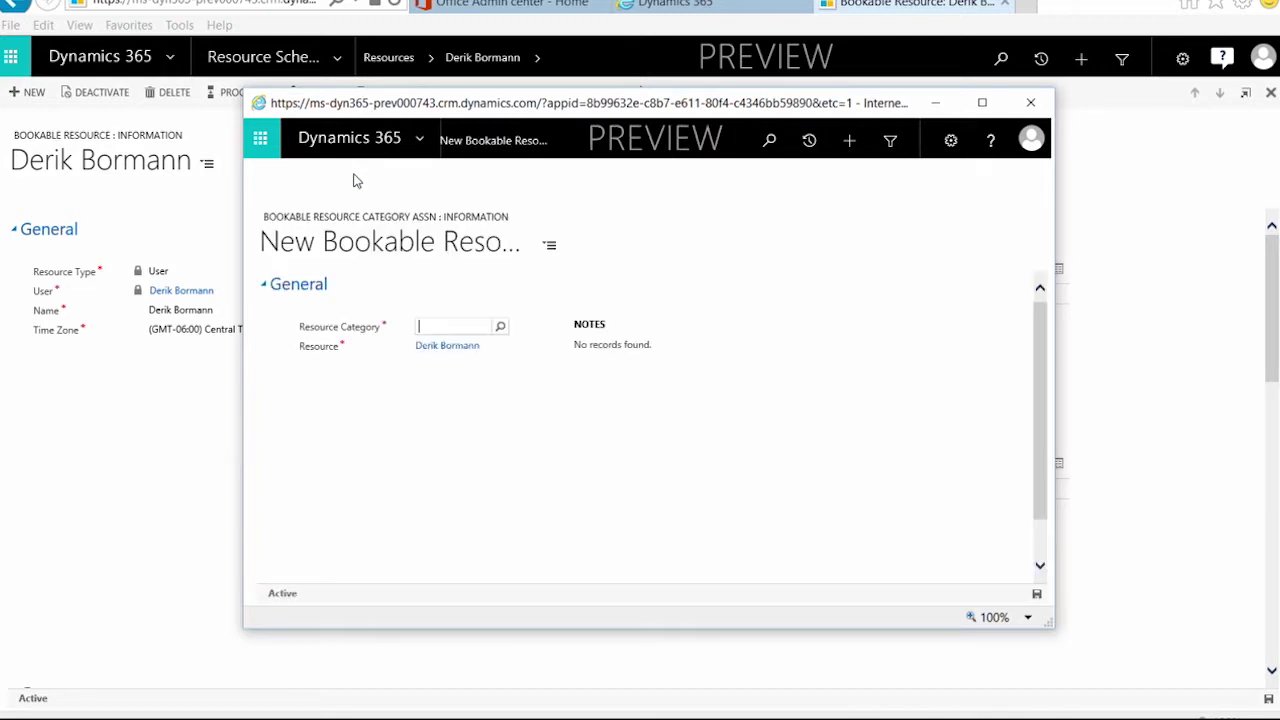
Assign the Architect resource category to the bookable resource as well, and save and close it.
click(501, 327)
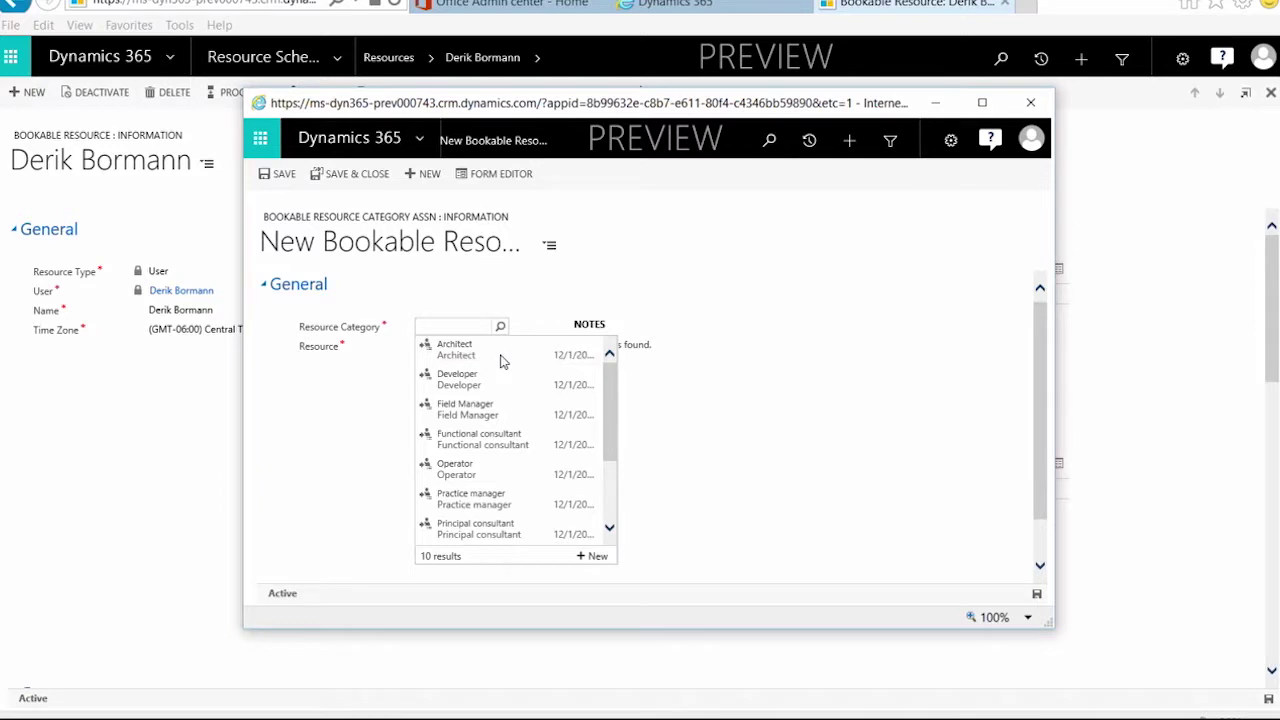
click(501, 356)
click(357, 175)
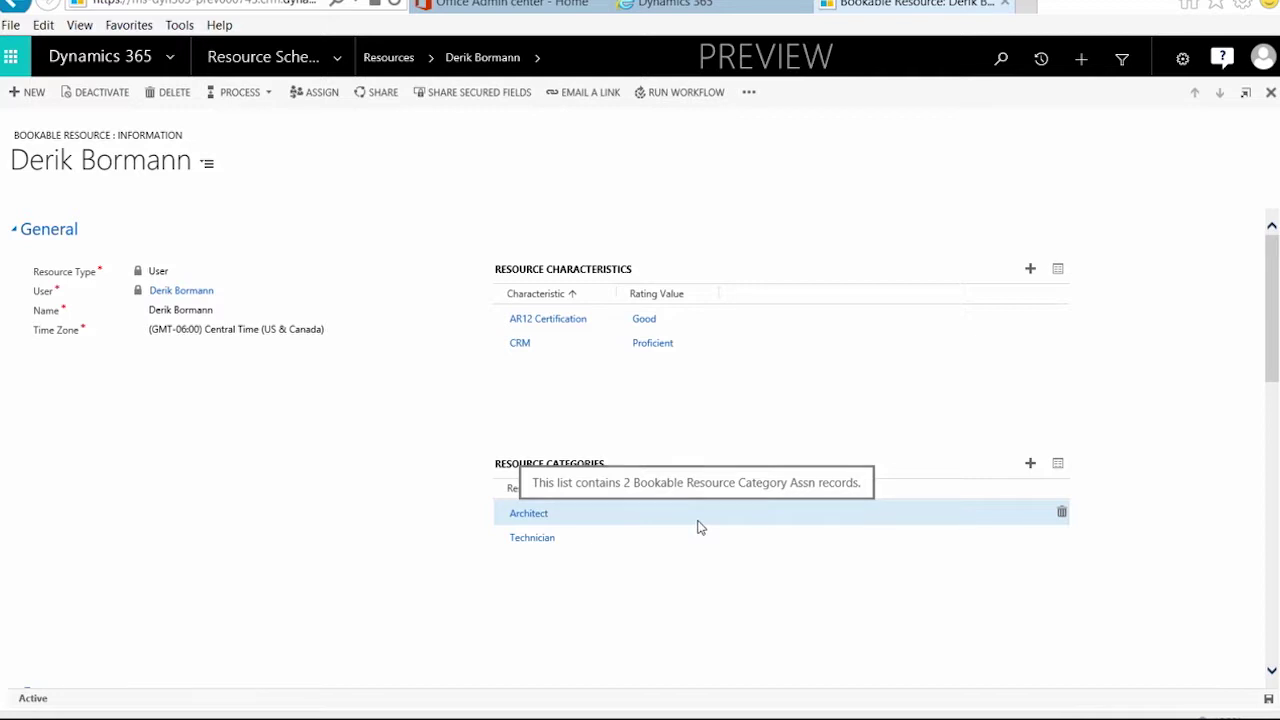
Open the resource's work hours and create a new weekly schedule with hours of 8:00 AM to 5:00 PM each day.
click(535, 68)
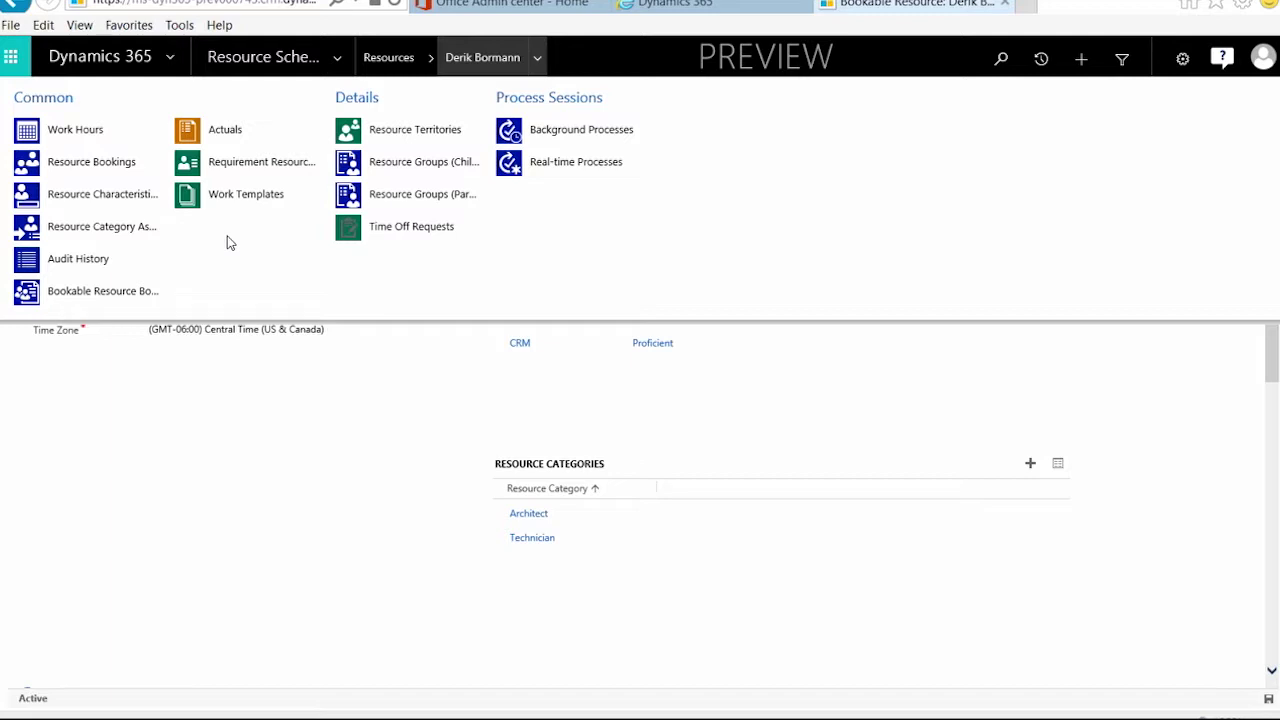
click(121, 132)
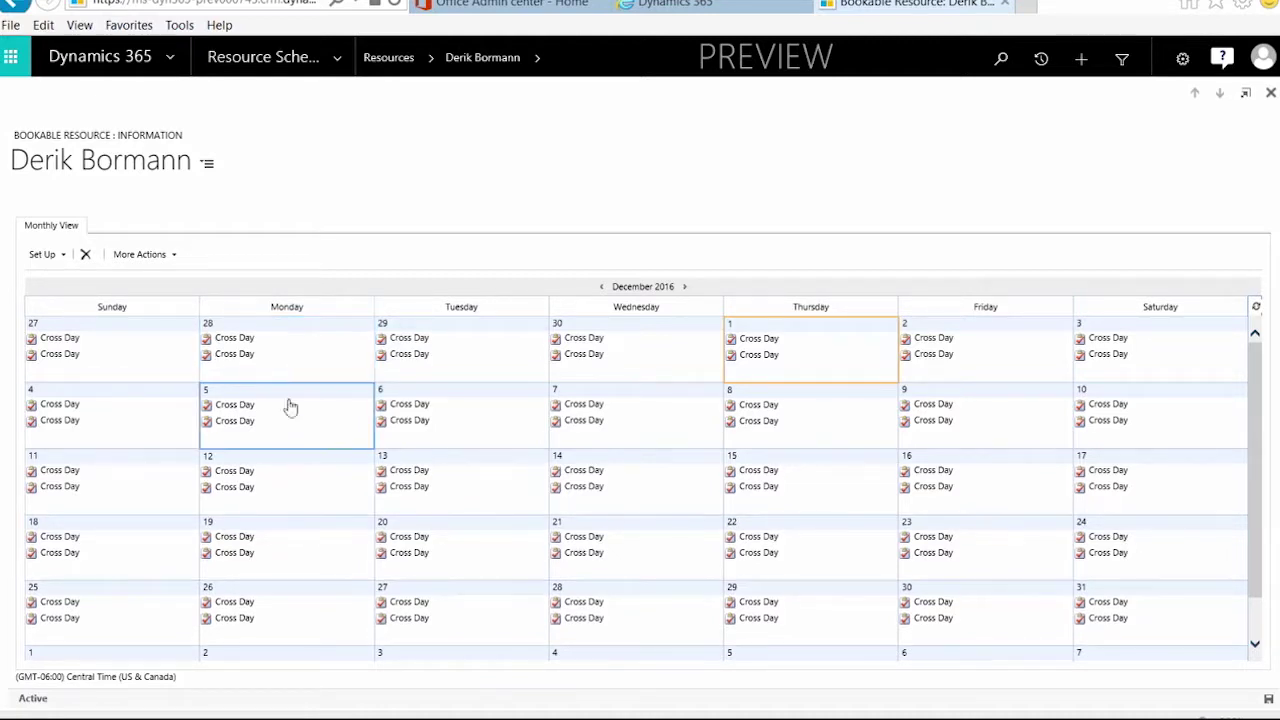
click(64, 257)
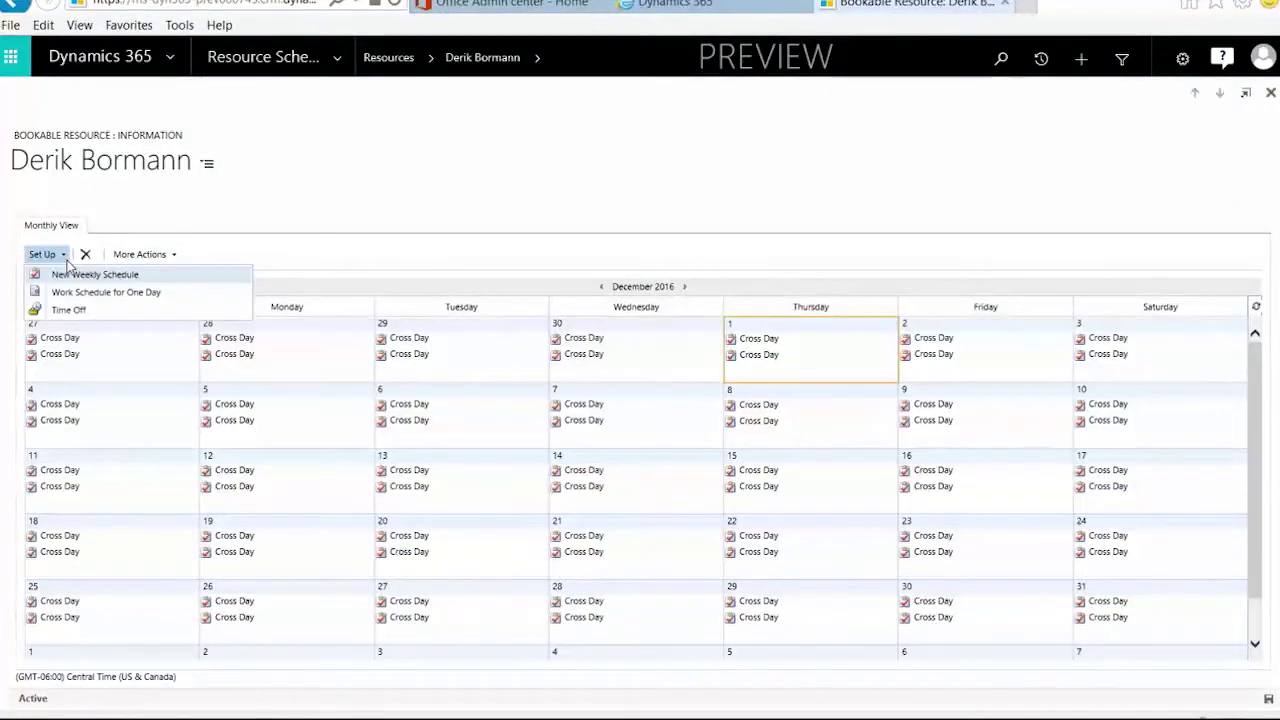
click(124, 277)
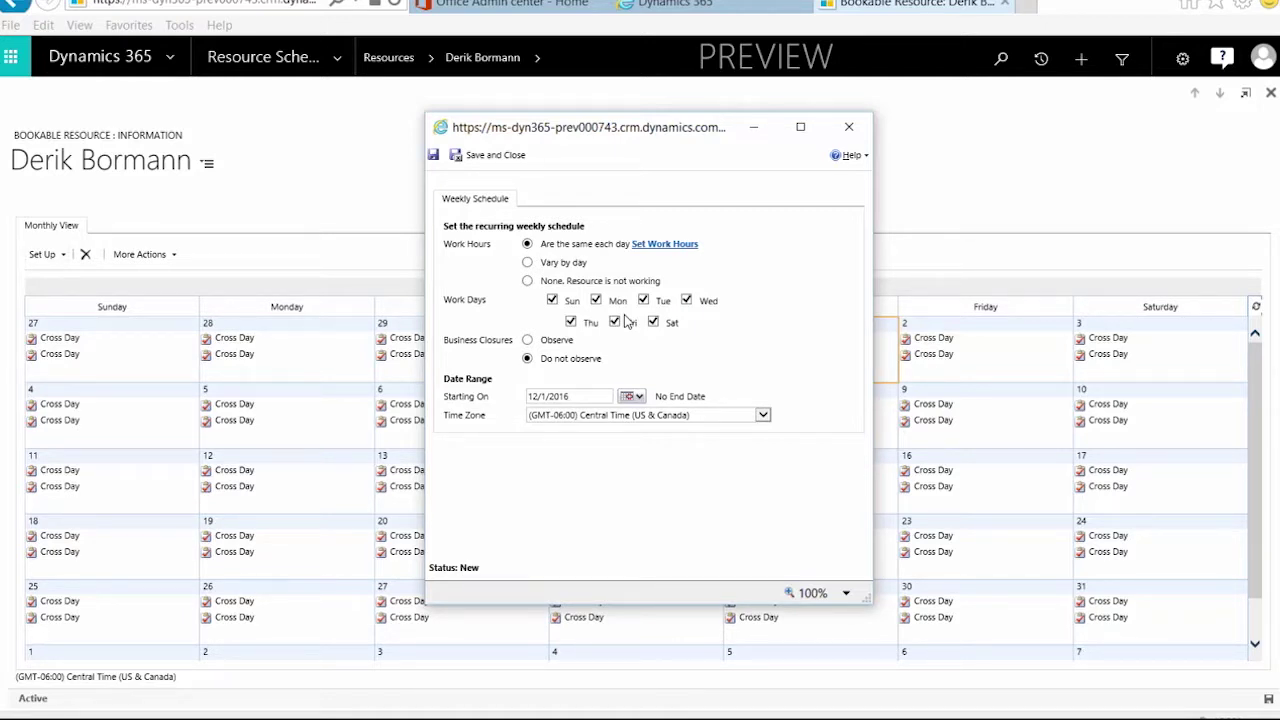
click(668, 246)
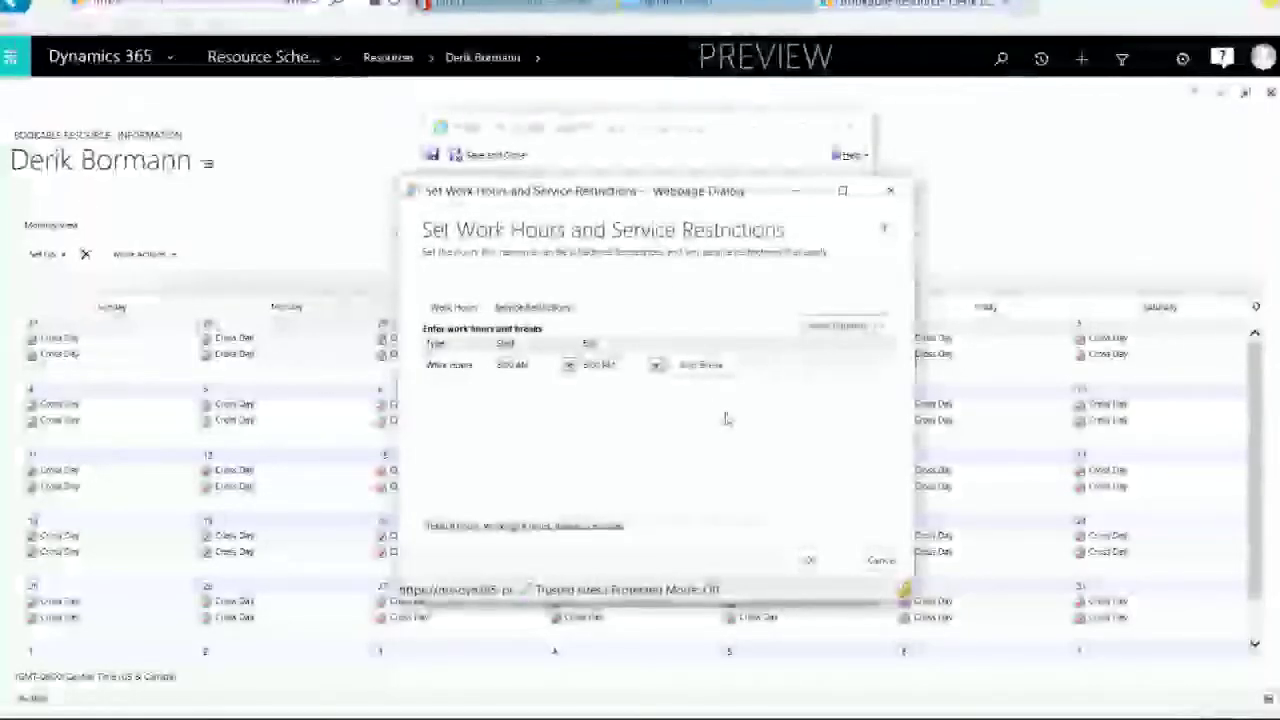
click(812, 562)
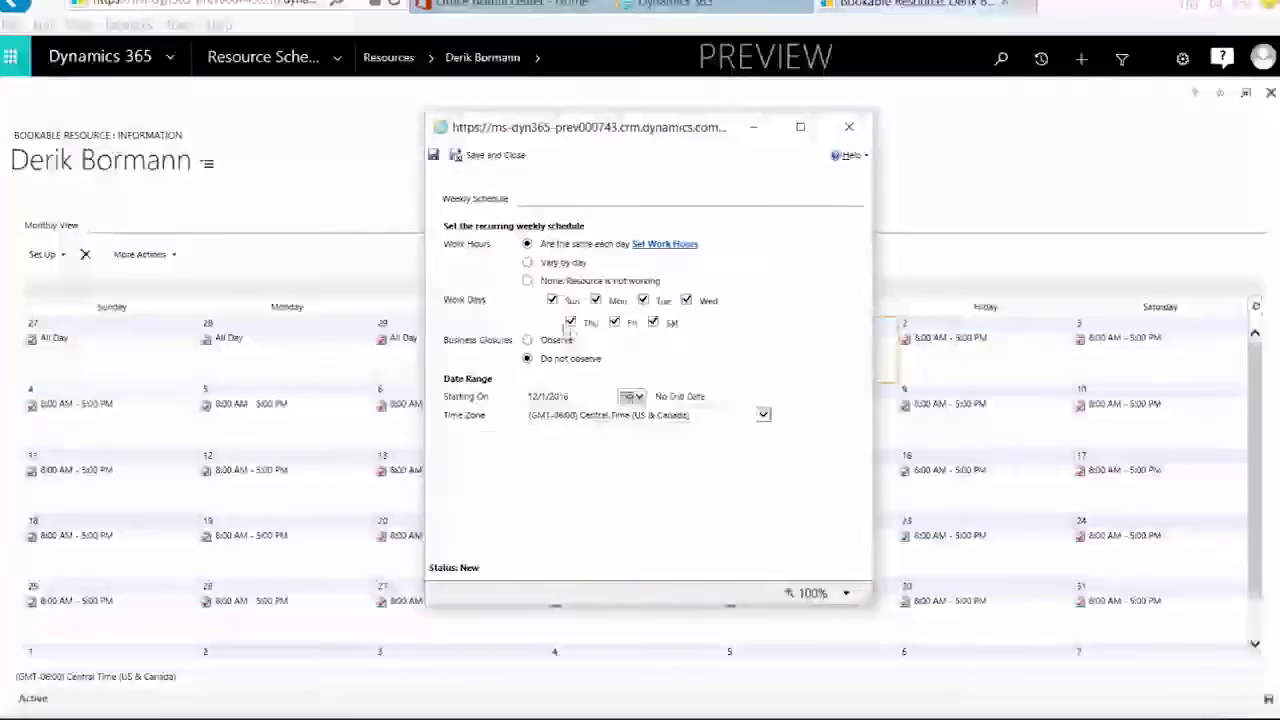
Exclude Sunday and Saturday from the work days of the weekly schedule, and save and close it.
click(553, 352)
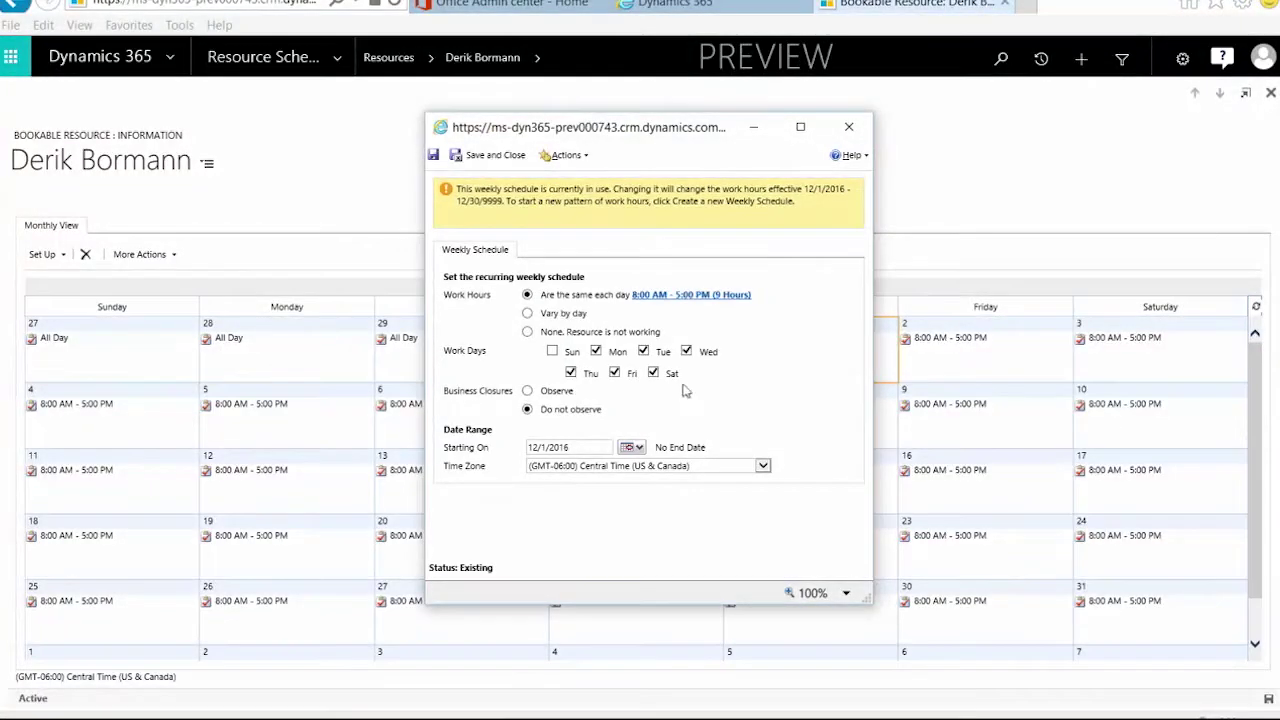
click(653, 373)
click(491, 157)
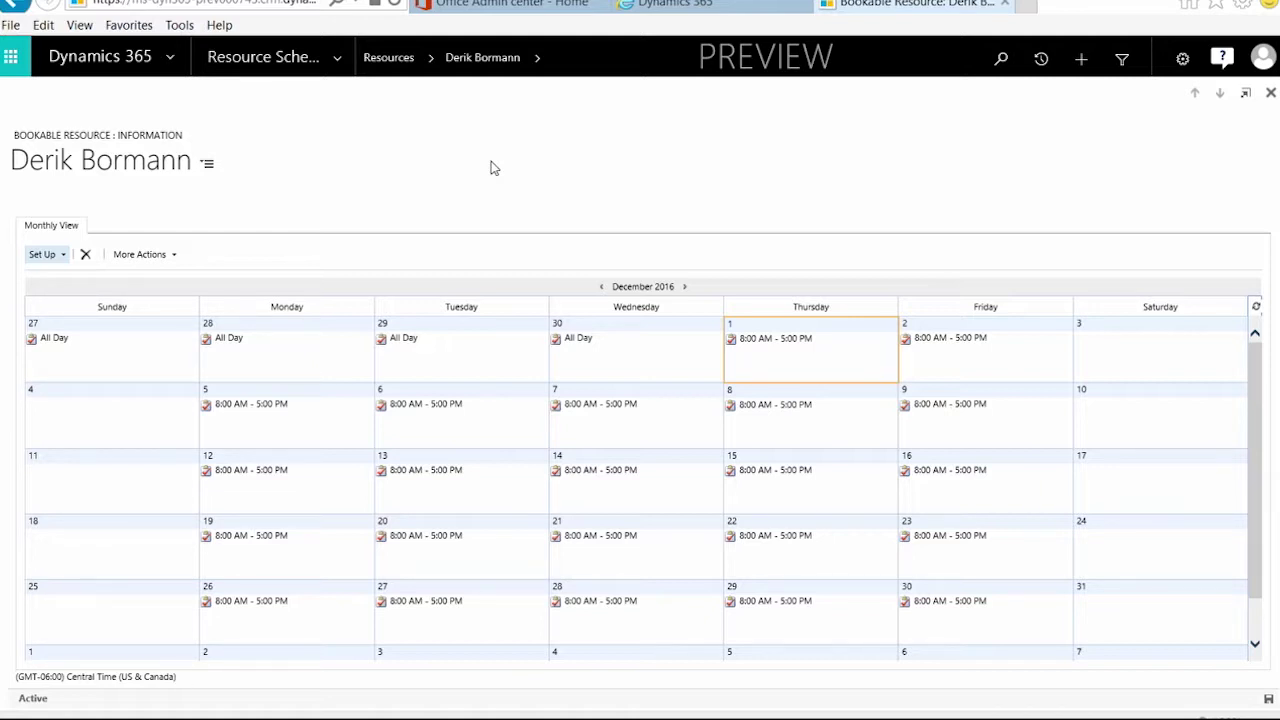
click(540, 68)
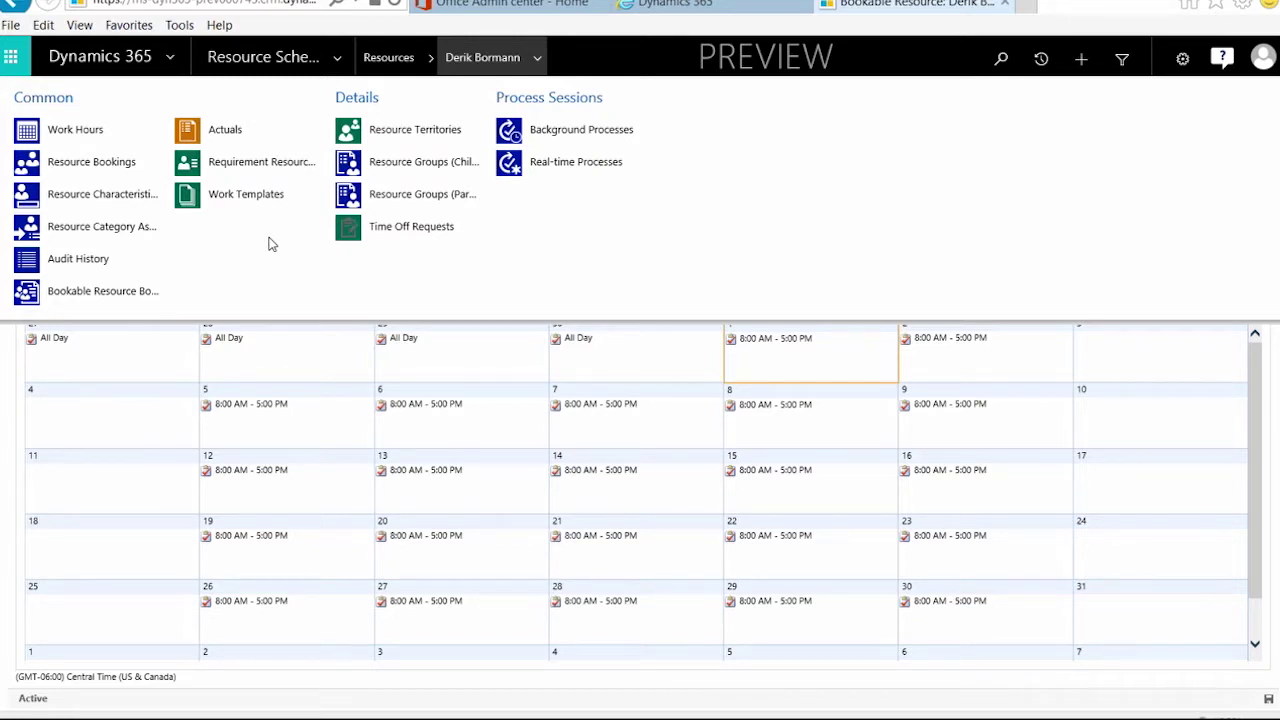
click(539, 58)
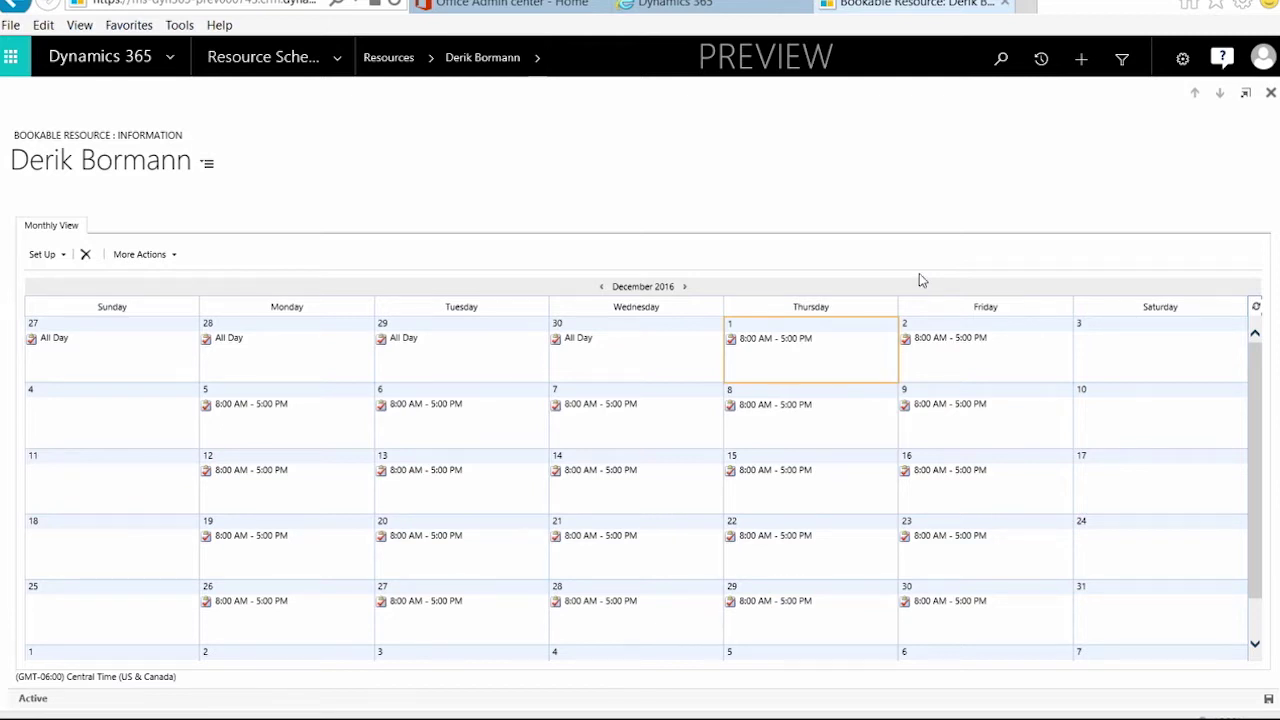
click(432, 62)
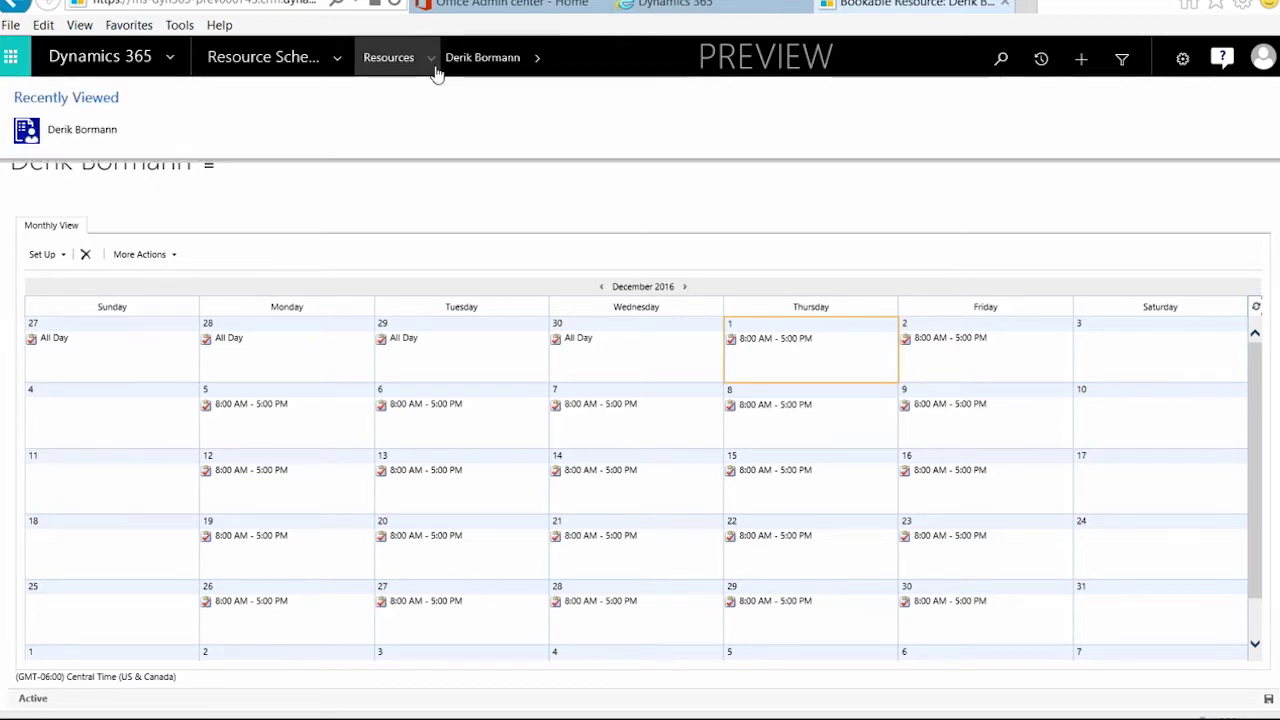
Leave the resource's work hours and open the Field Service administration page.
click(341, 60)
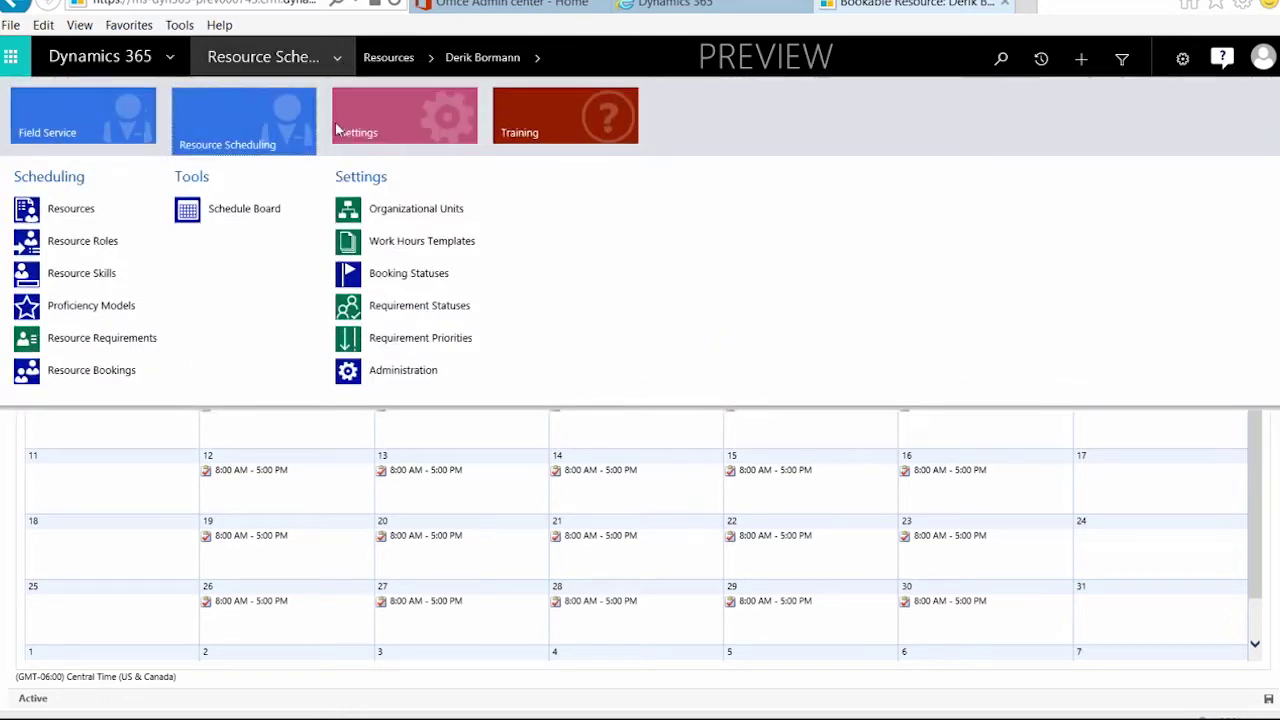
click(40, 110)
click(851, 212)
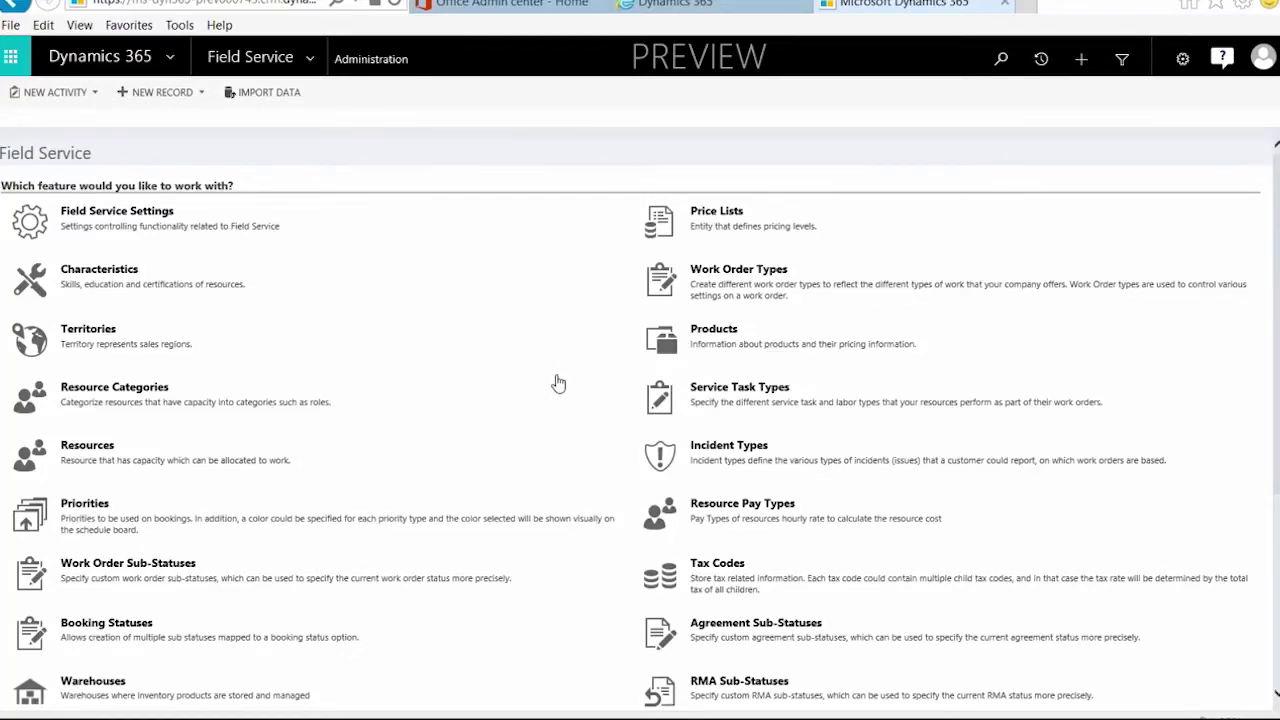
Create a new bookable resource category named Sample Manager from the resource categories, and save and close it.
scroll(558, 383, down, 1)
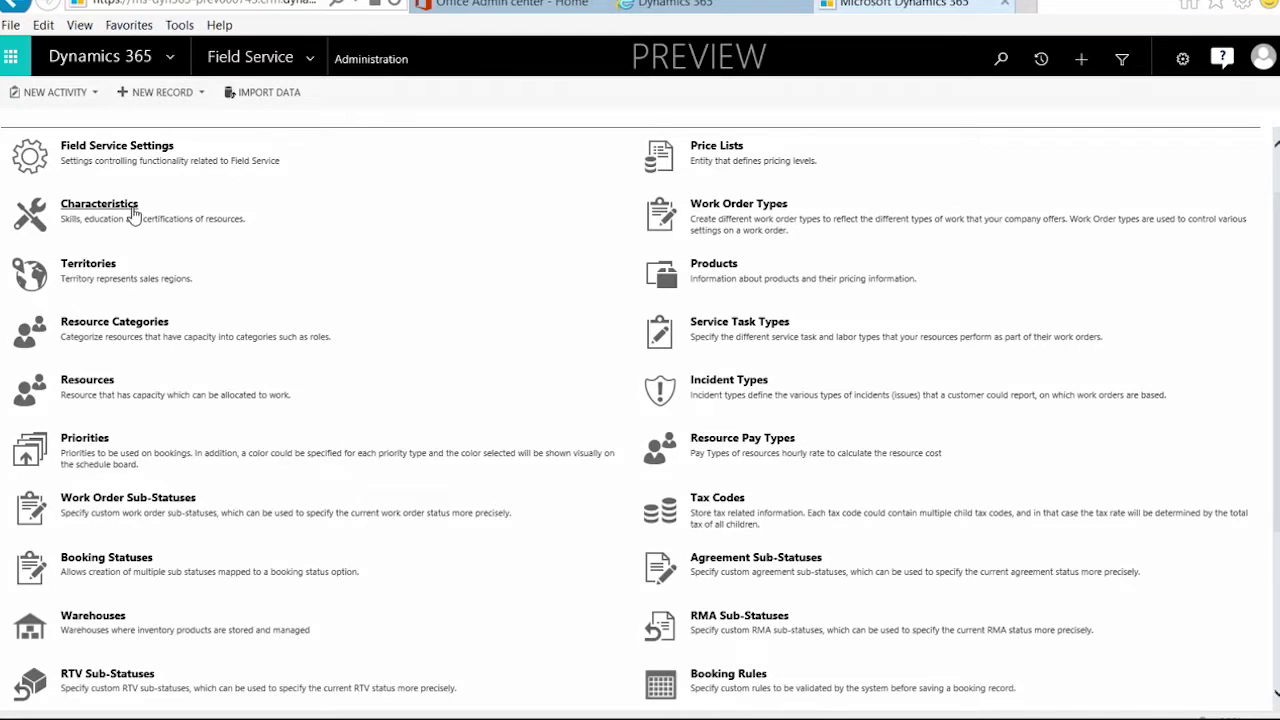
click(160, 330)
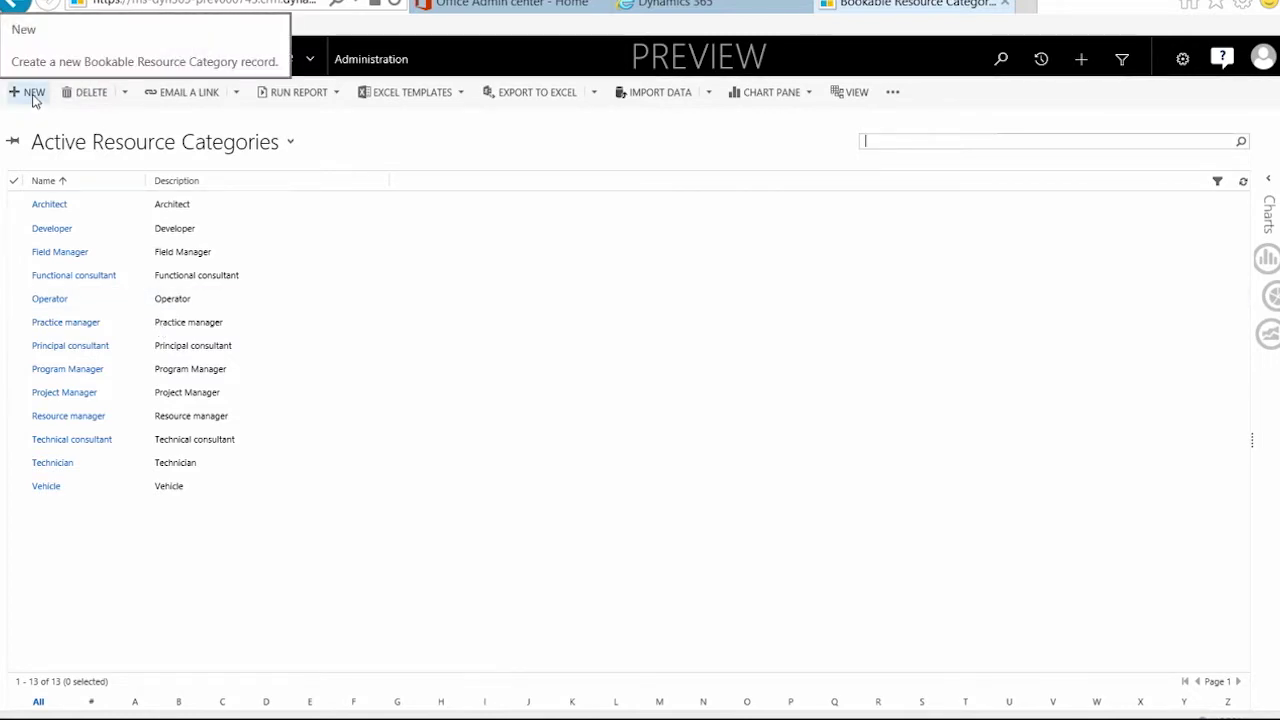
click(352, 266)
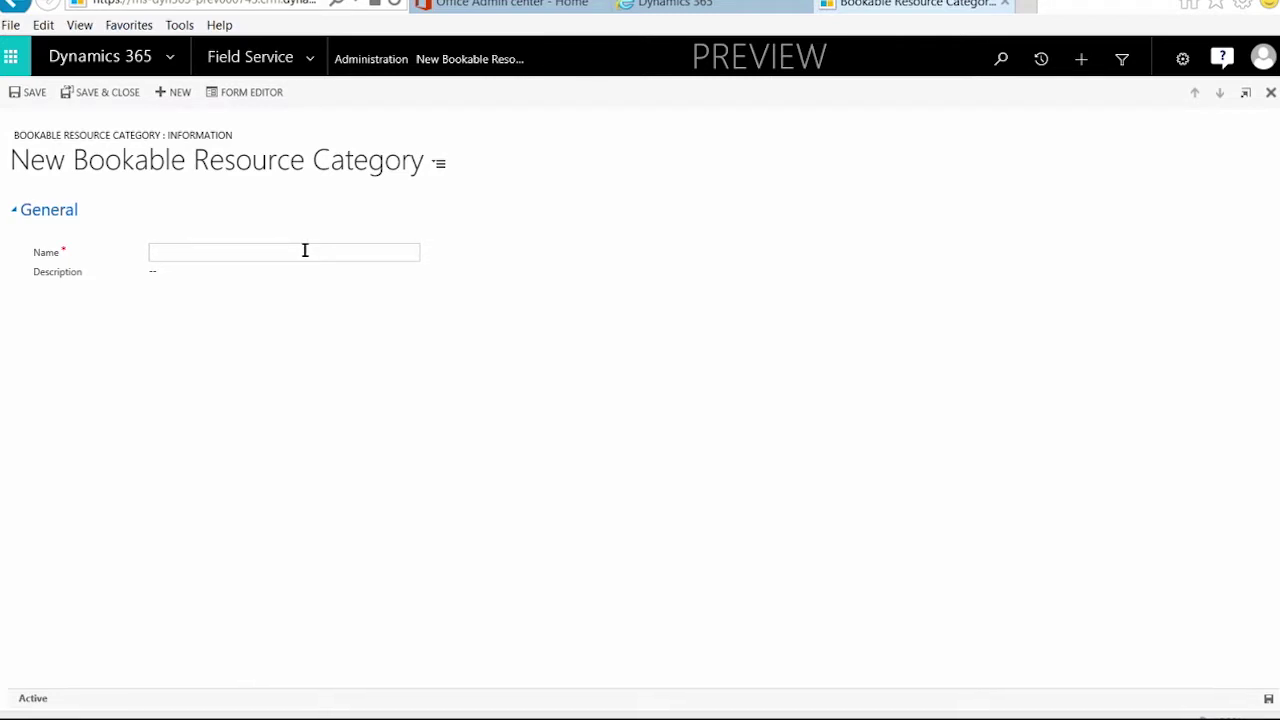
text(Sample Manager)
key(Tab)
click(116, 92)
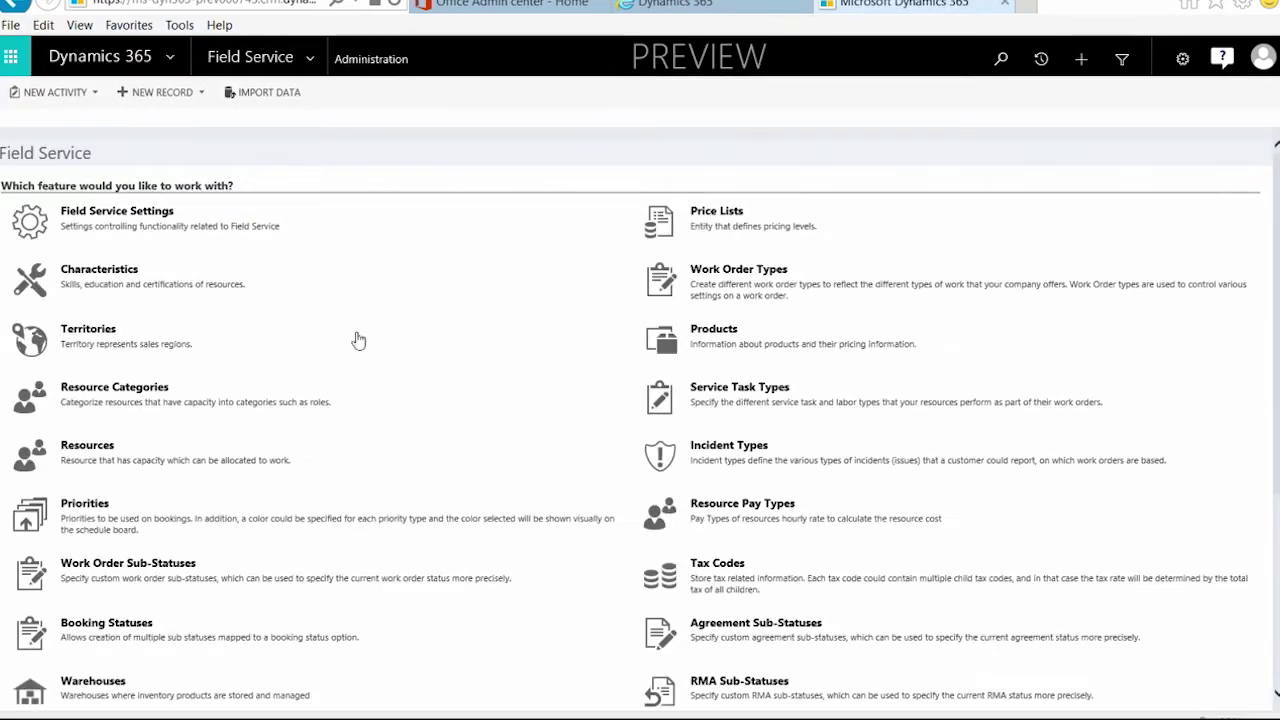
Review the active resource pay types with their hourly markup, and return to the Field Service administration page.
click(745, 507)
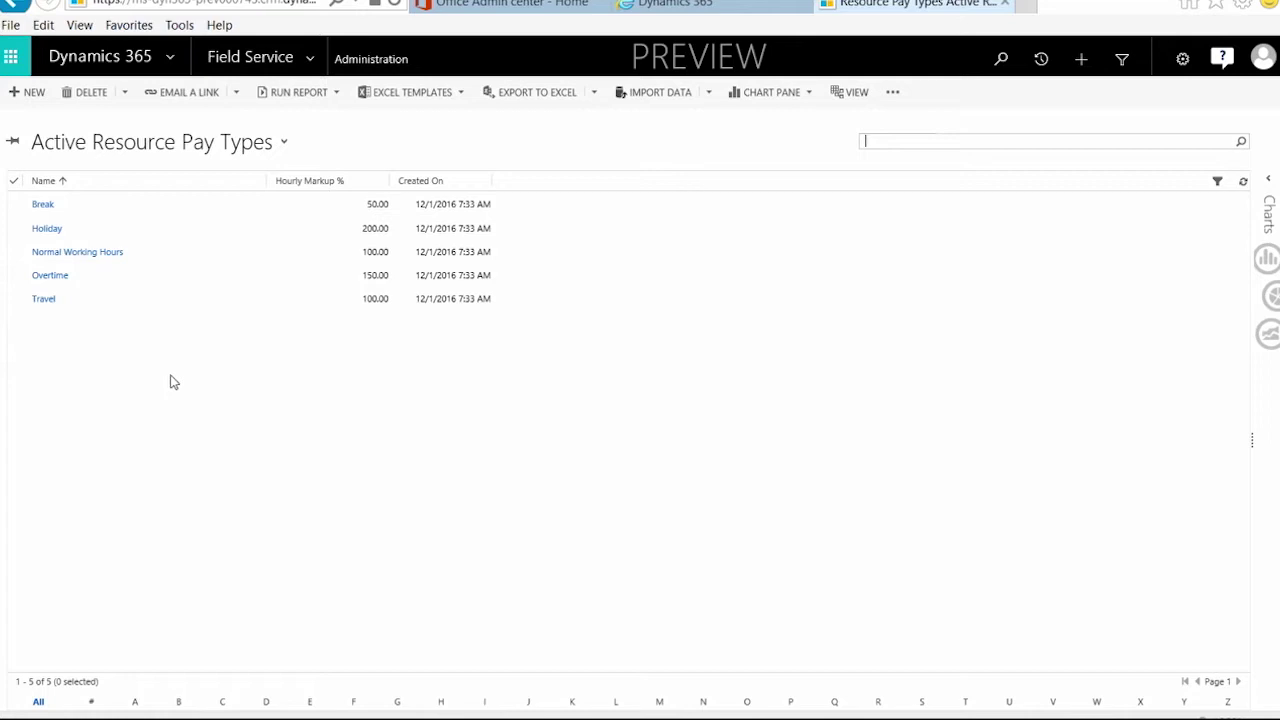
click(309, 62)
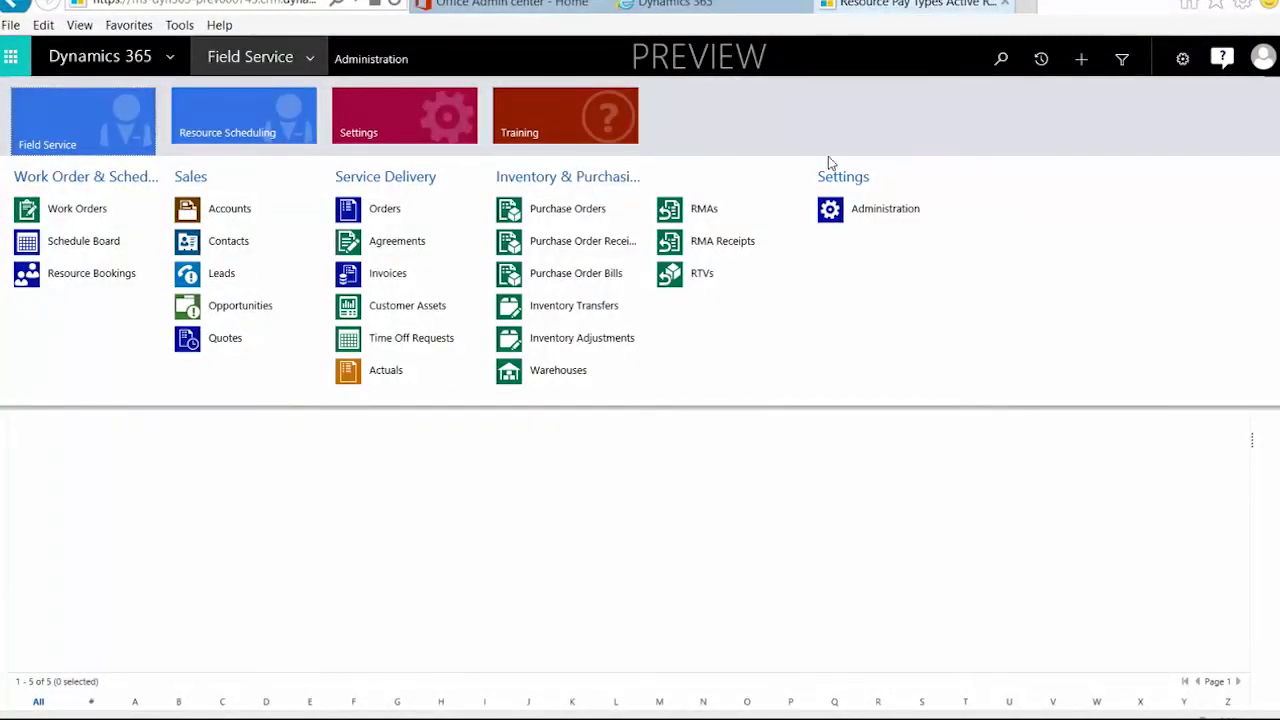
click(885, 212)
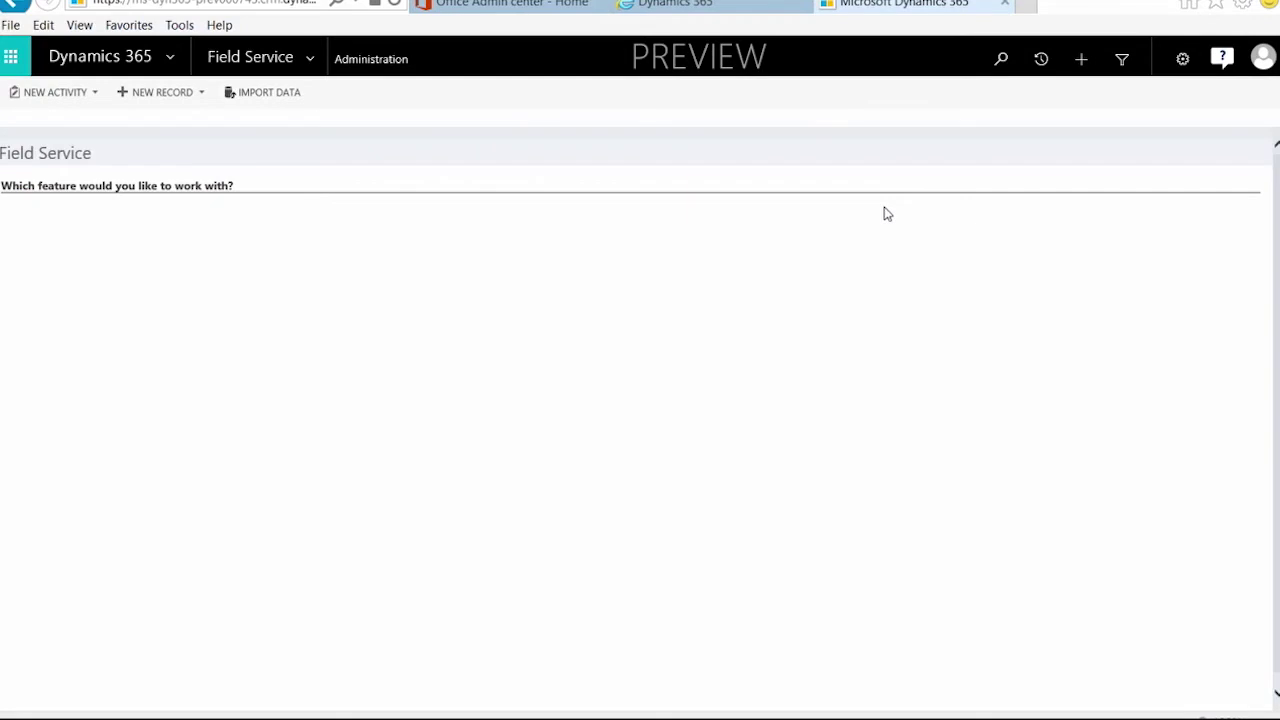